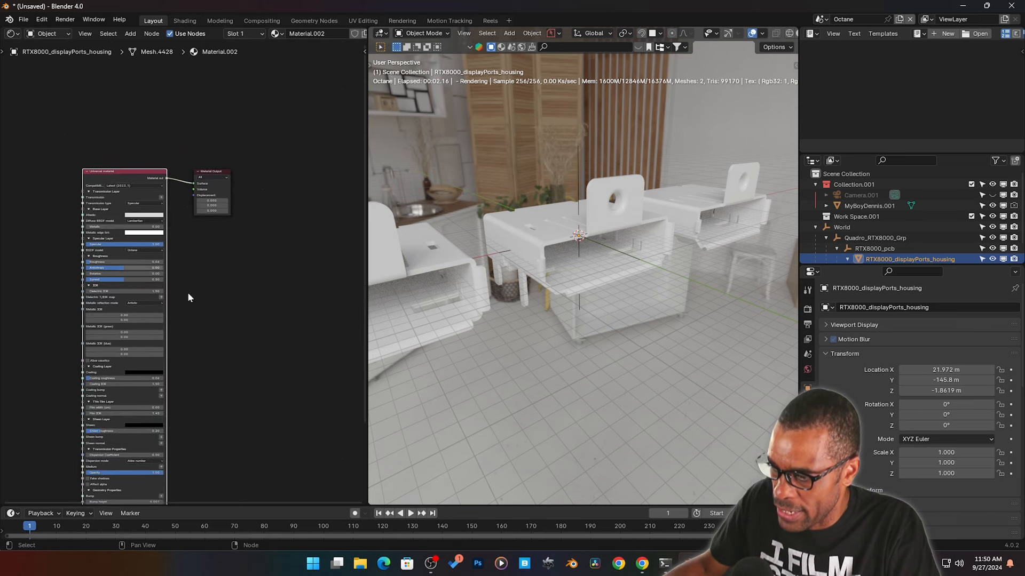
Step: Collapse every section of the Universal material node and expand only its Base Layer
scroll(267, 192, down, 3)
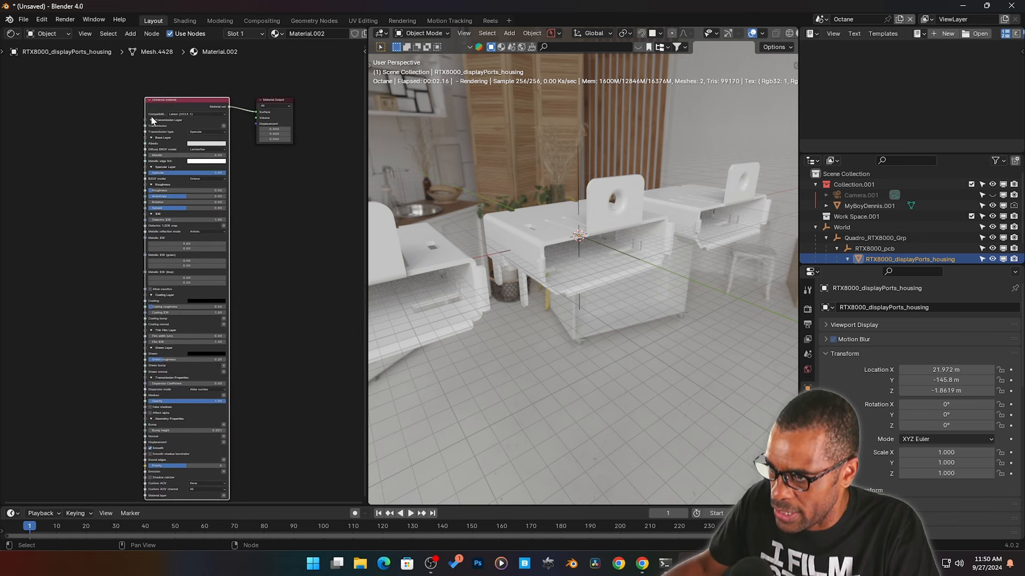
drag(152, 121, 151, 180)
scroll(182, 217, up, 2)
scroll(188, 222, up, 4)
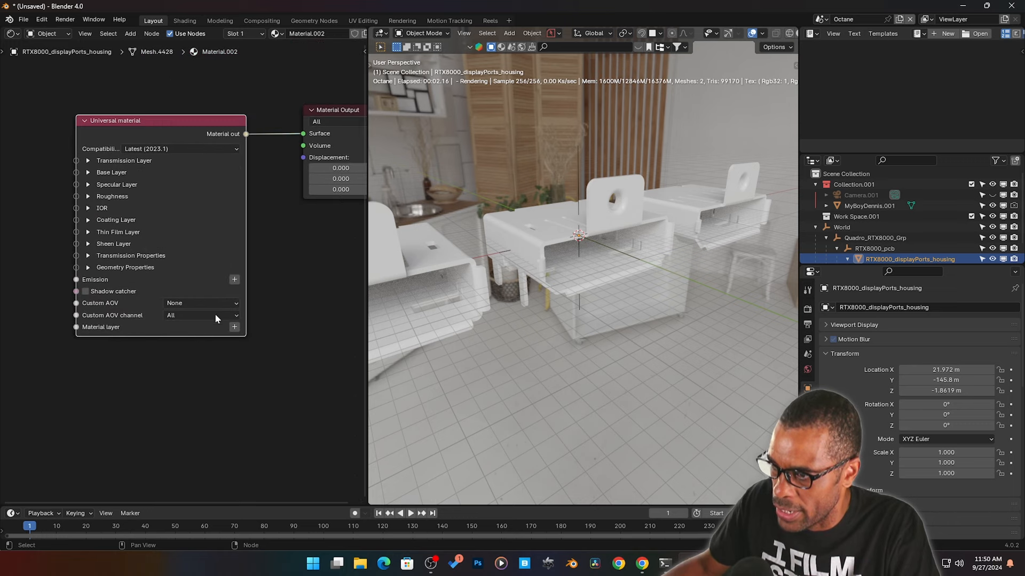
middle_drag(297, 290, 351, 267)
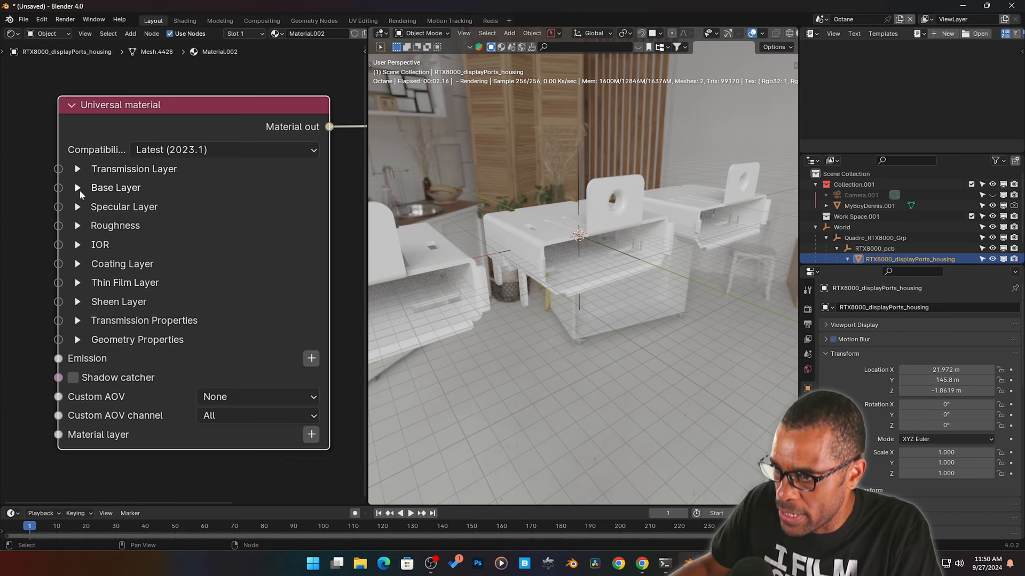
click(78, 190)
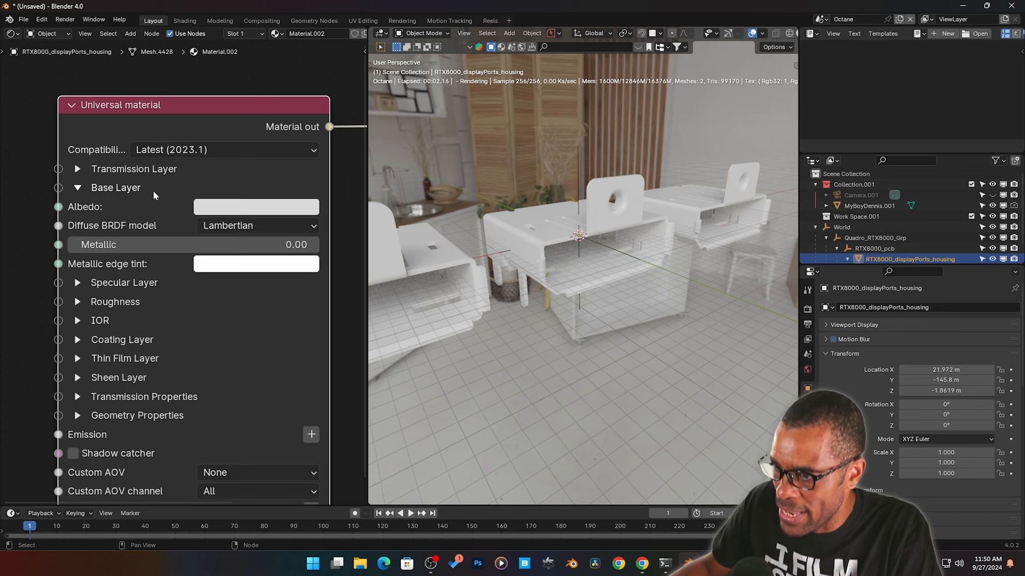
click(241, 209)
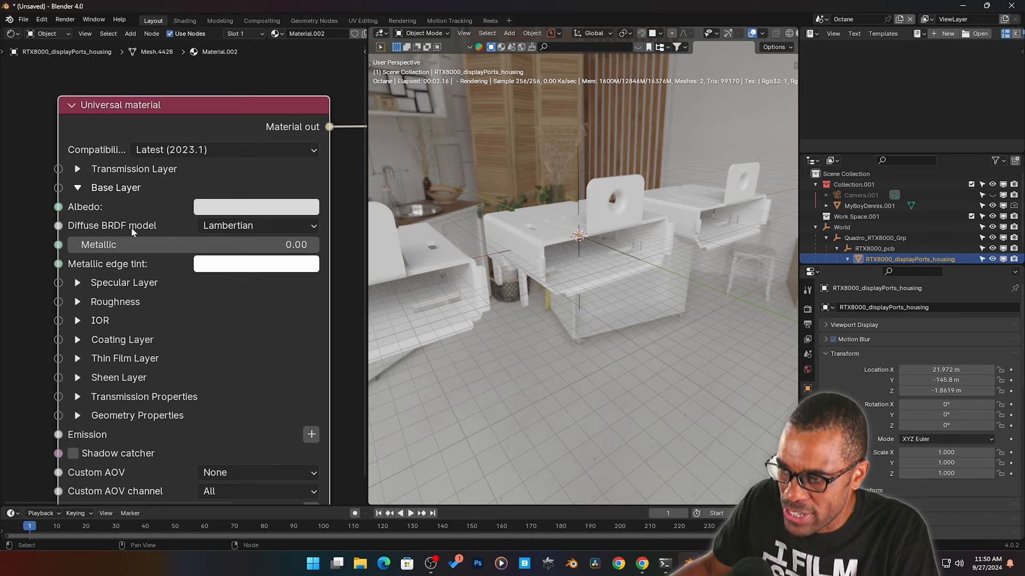
Step: Try the Octane diffuse BRDF model on the housing material, check the render, and return to Lambertian
click(253, 226)
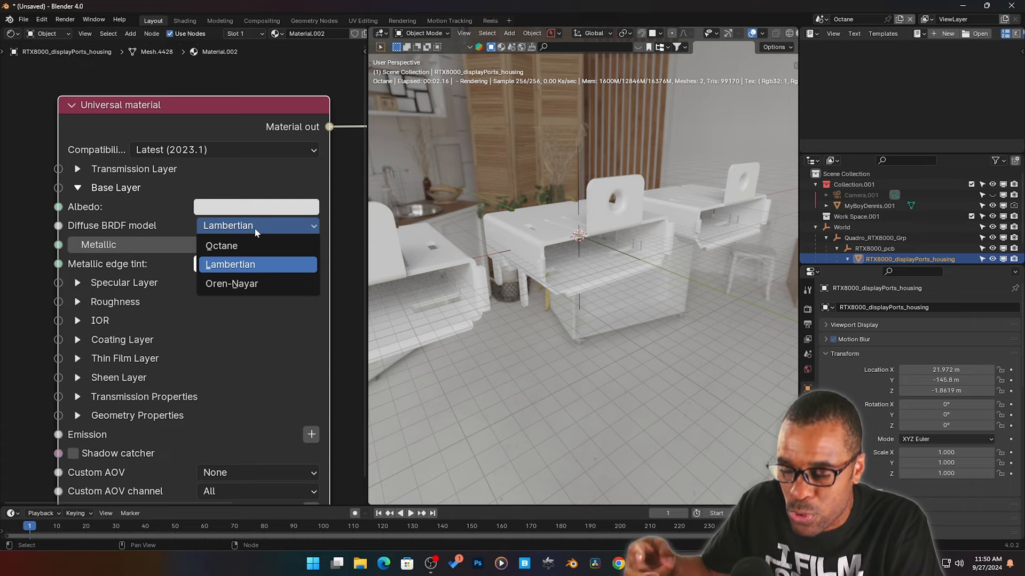
click(221, 245)
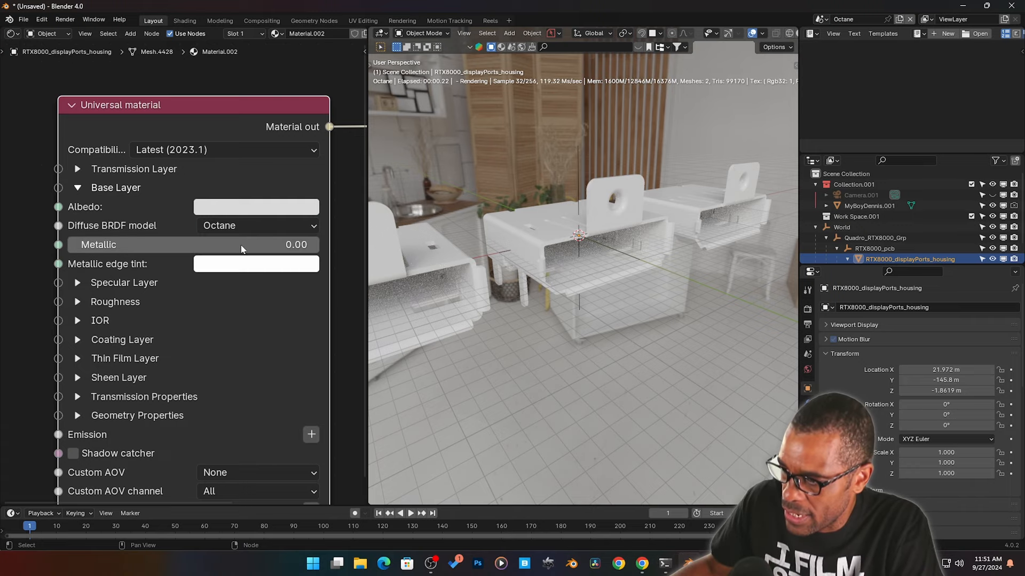
scroll(561, 247, up, 3)
scroll(562, 247, down, 3)
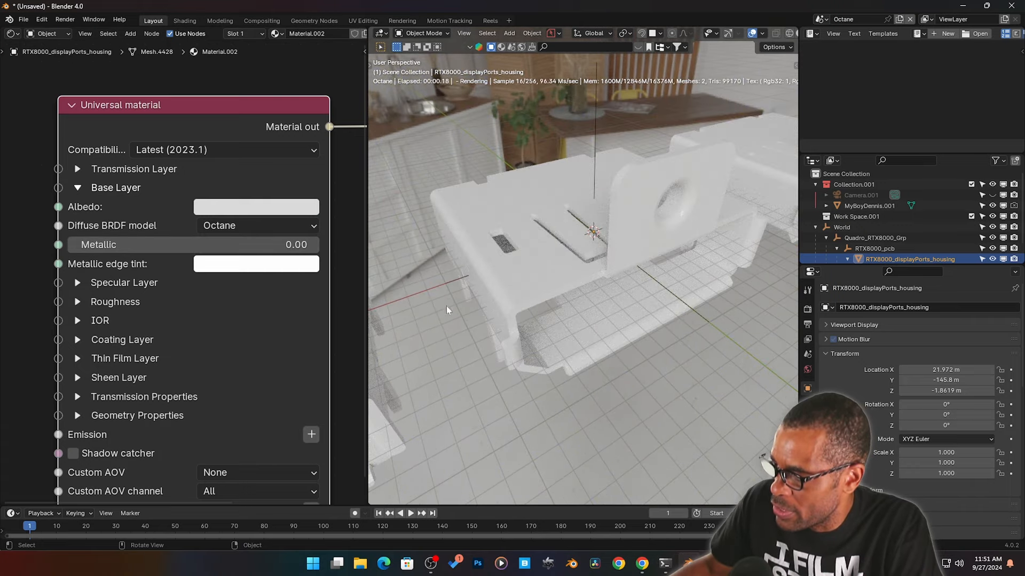
click(267, 226)
click(264, 264)
middle_drag(585, 263, 619, 263)
Step: Try the Oren-Nayar diffuse BRDF model, check the render from another angle, and switch back to Lambertian
click(247, 231)
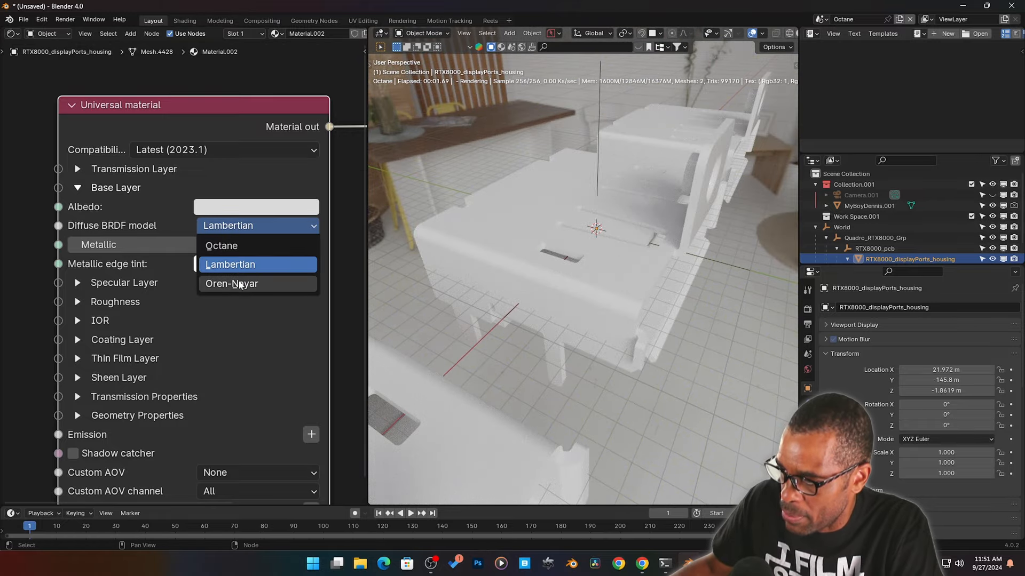
click(241, 284)
middle_drag(548, 260, 539, 297)
click(251, 226)
click(244, 263)
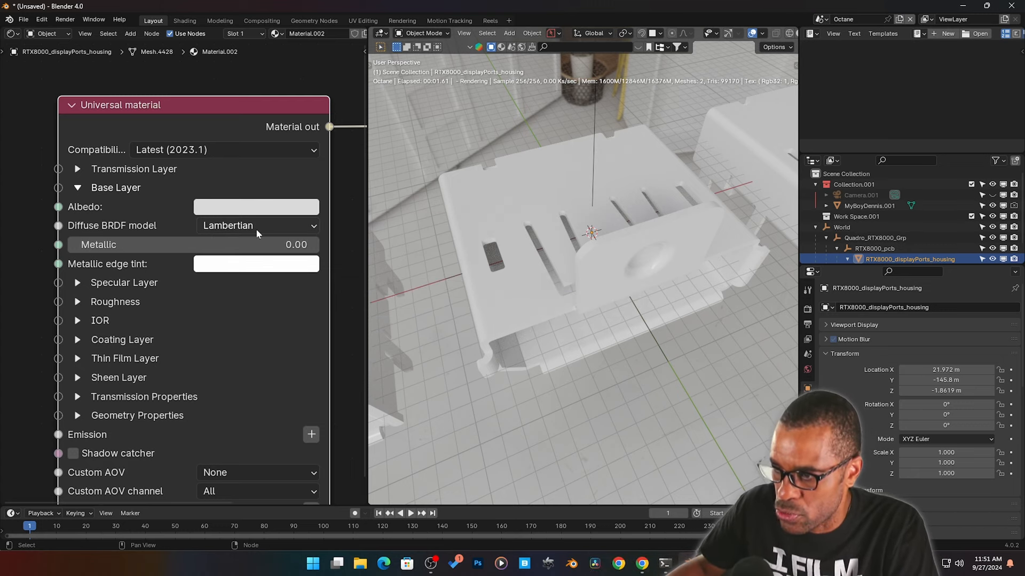
Step: Switch to the Cycles scene and set the Principled BSDF's Metallic to 1.000 and Roughness to 0.000
click(821, 20)
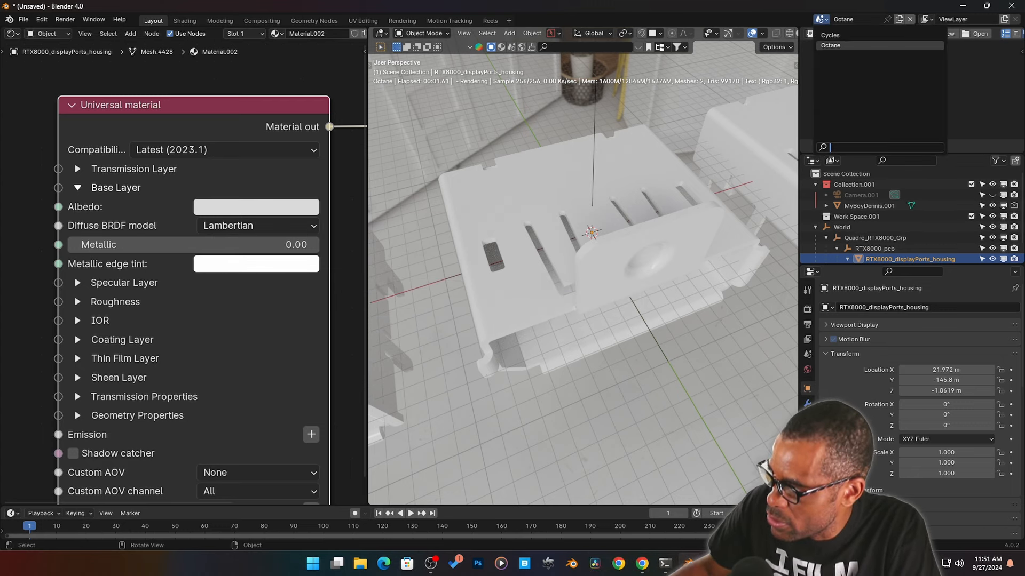
click(839, 29)
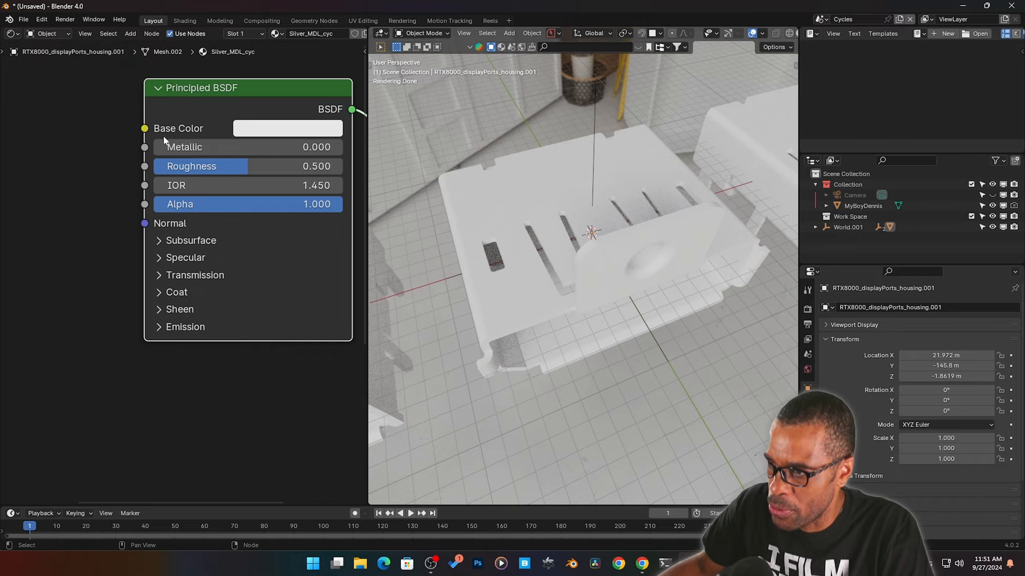
drag(181, 152, 523, 274)
middle_drag(523, 274, 569, 262)
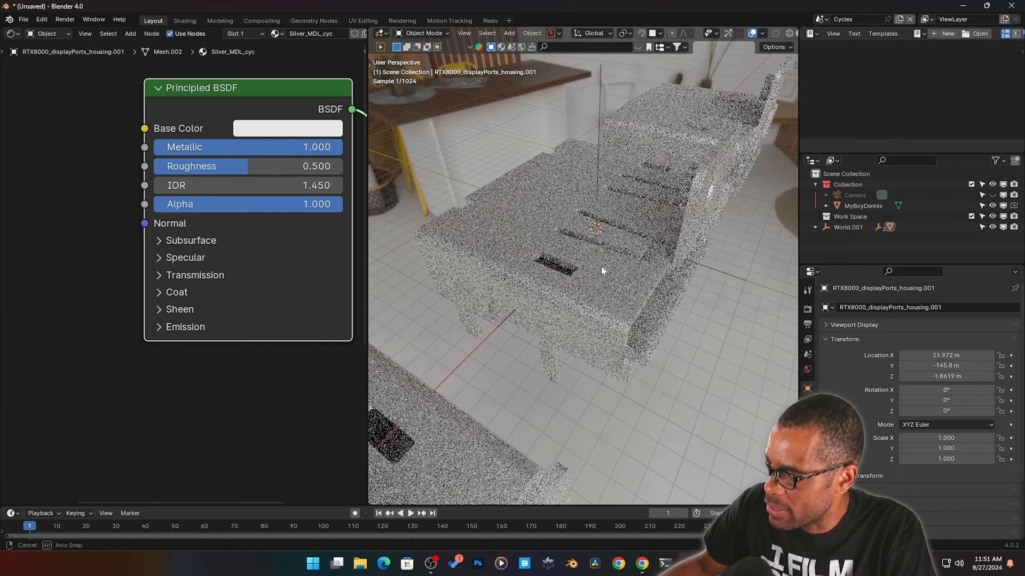
drag(252, 166, 158, 167)
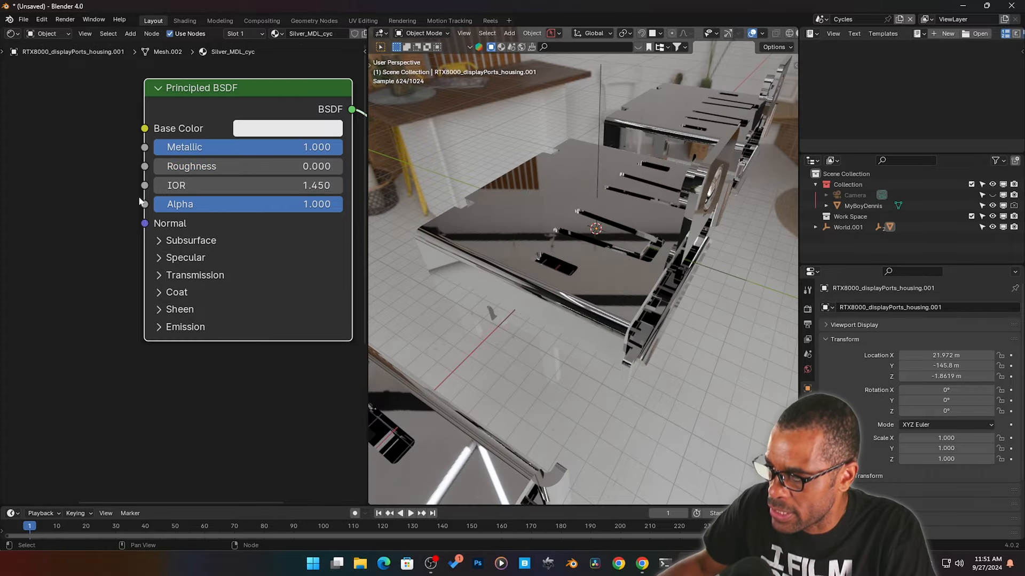
middle_drag(728, 275, 741, 155)
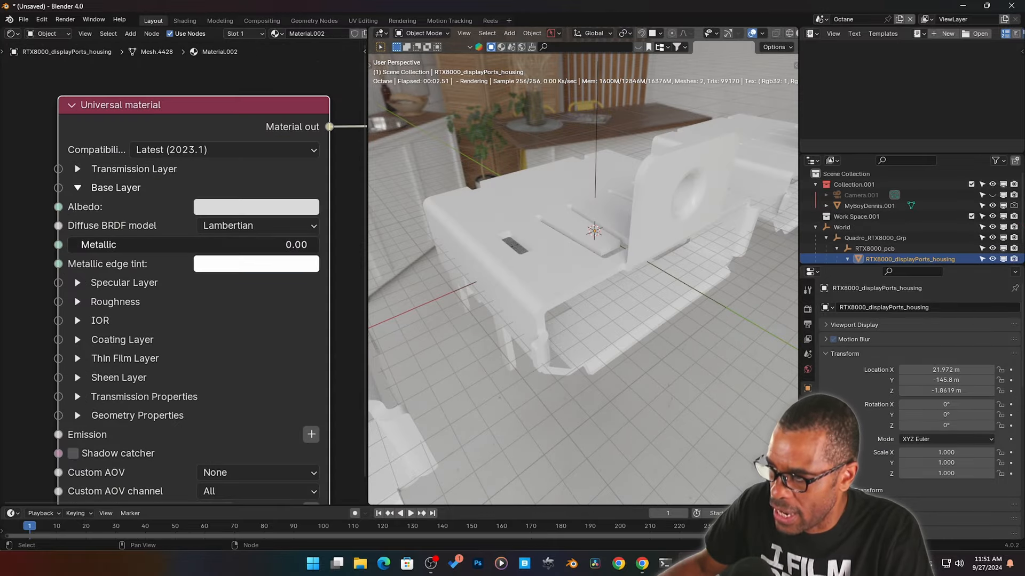
Step: In the Octane scene, set the Universal material's Metallic to 1.00 and its Roughness to 0.00
drag(106, 245, 319, 245)
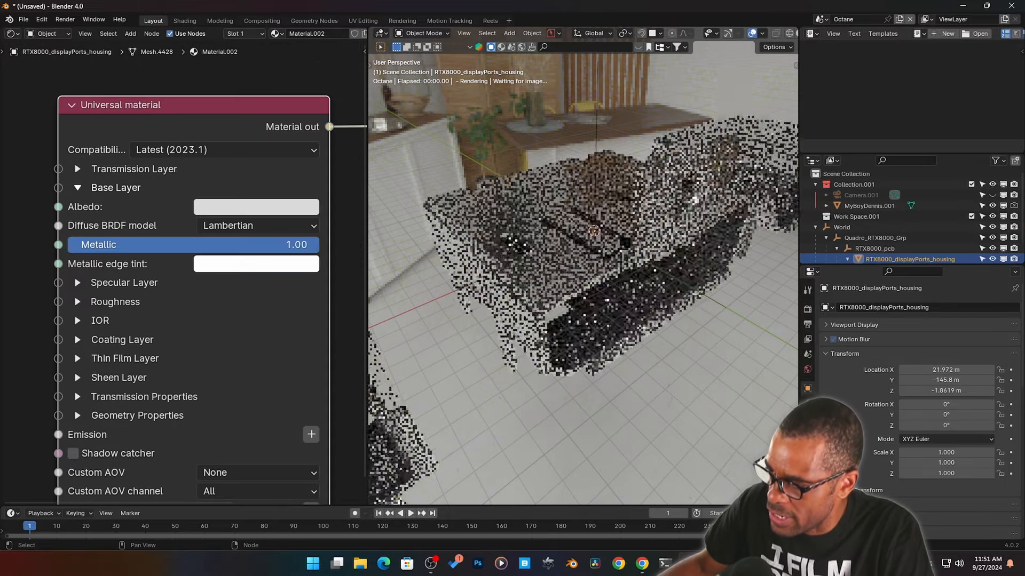
middle_drag(503, 261, 417, 285)
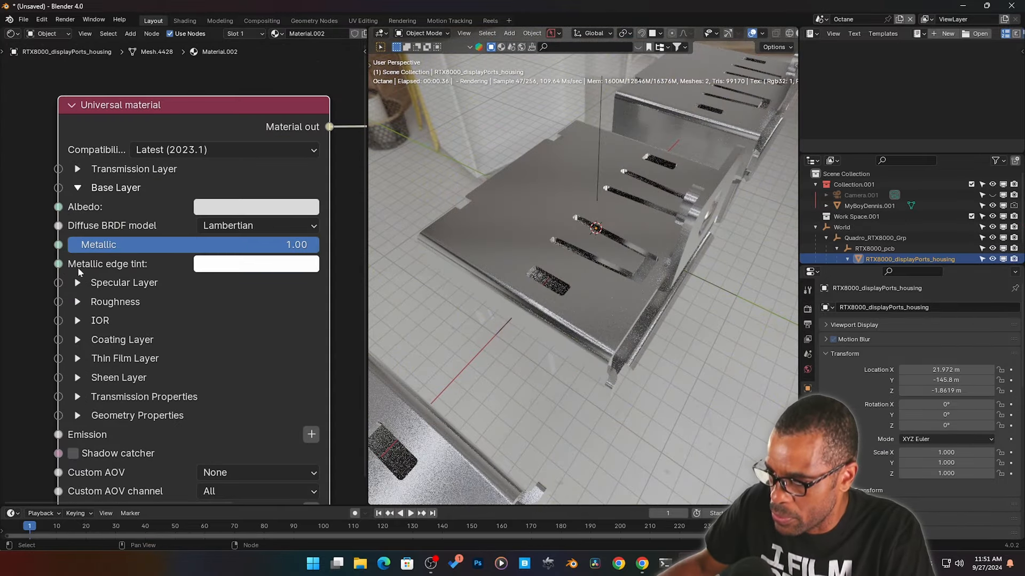
click(78, 302)
drag(228, 320, 160, 321)
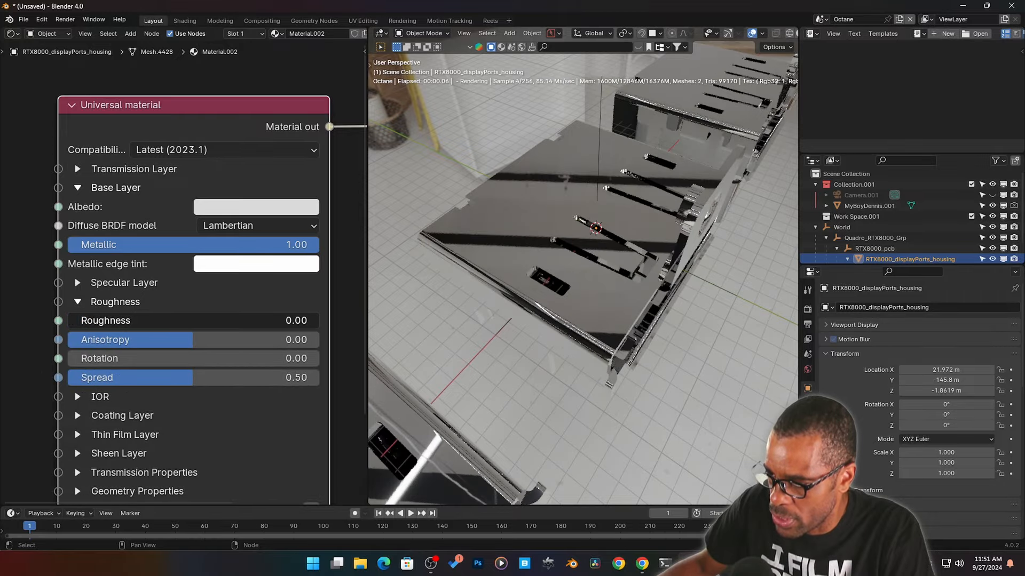
middle_drag(409, 279, 610, 311)
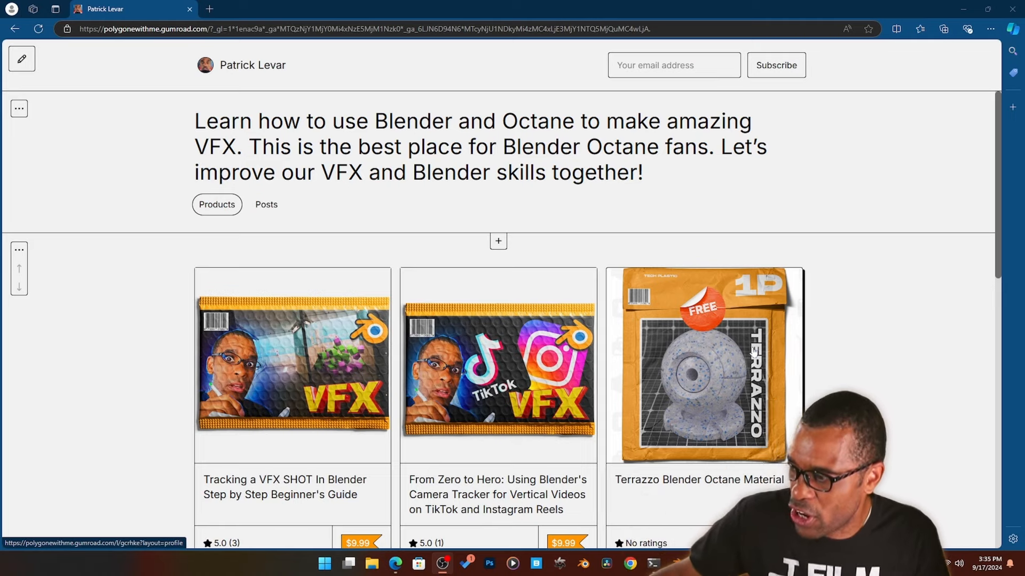
Step: Switch to the browser and look through the Blender and Octane products listed on the Gumroad storefront
scroll(851, 364, down, 4)
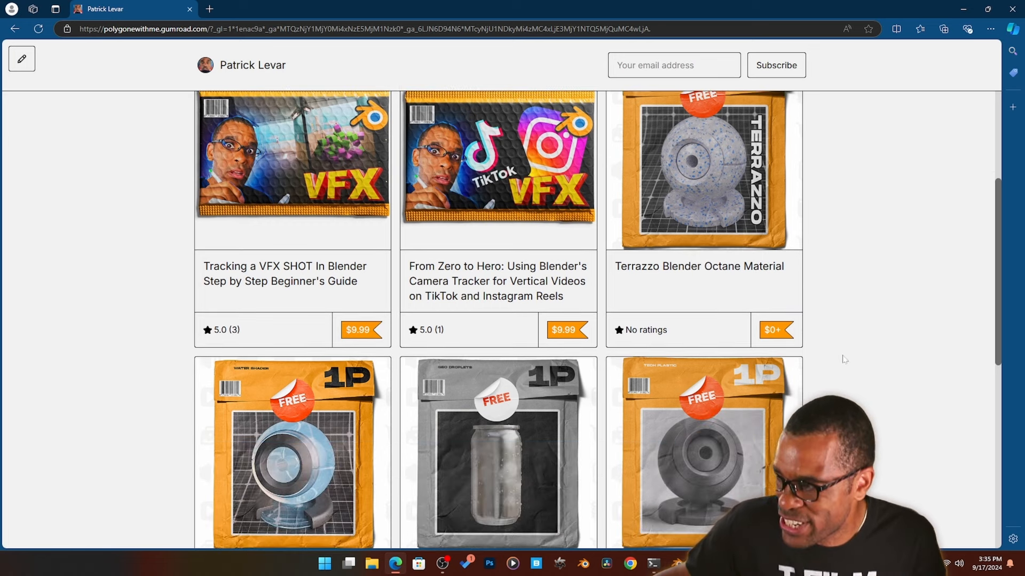
scroll(724, 246, down, 4)
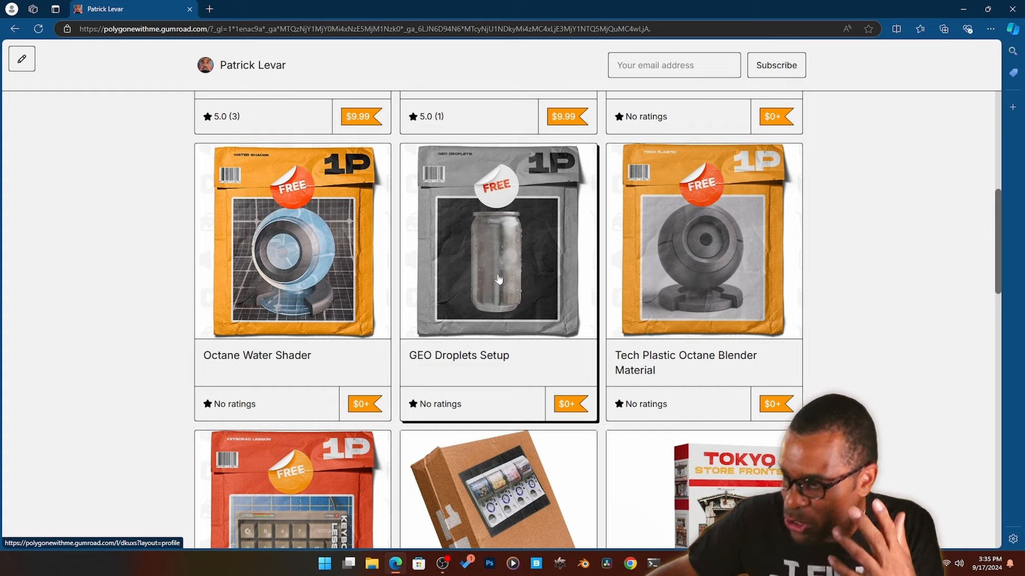
scroll(498, 278, down, 5)
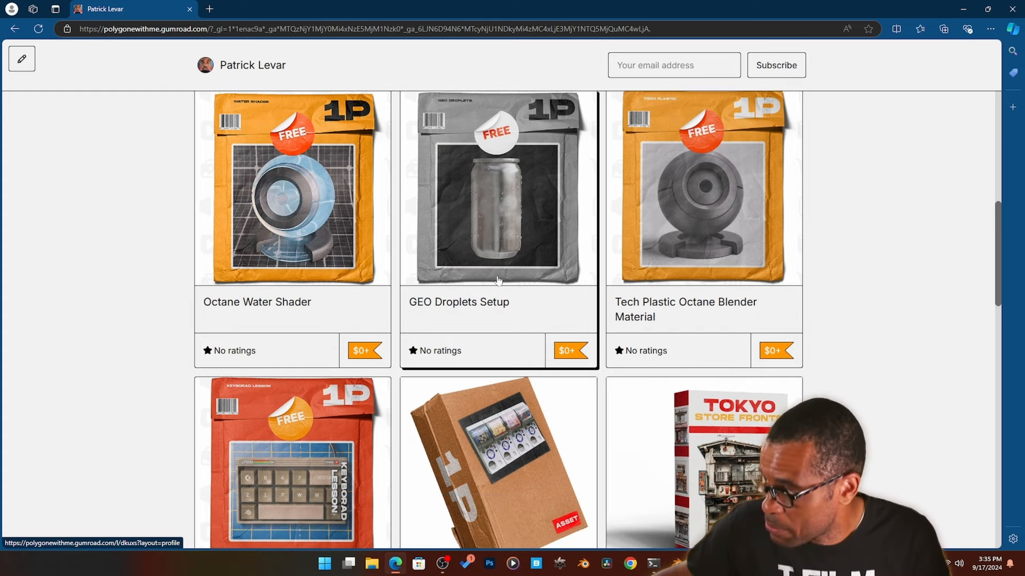
scroll(673, 338, down, 1)
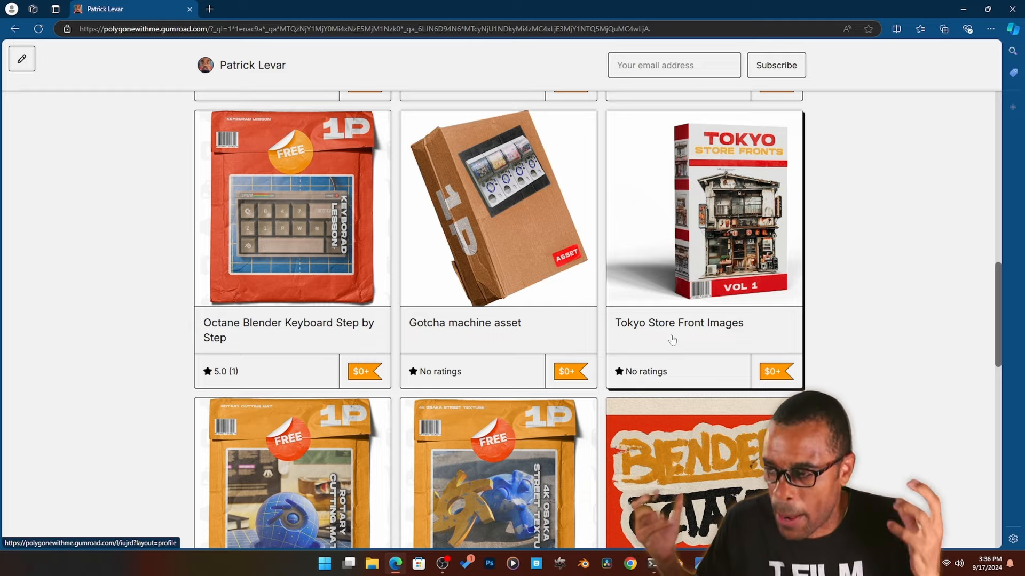
scroll(660, 343, down, 4)
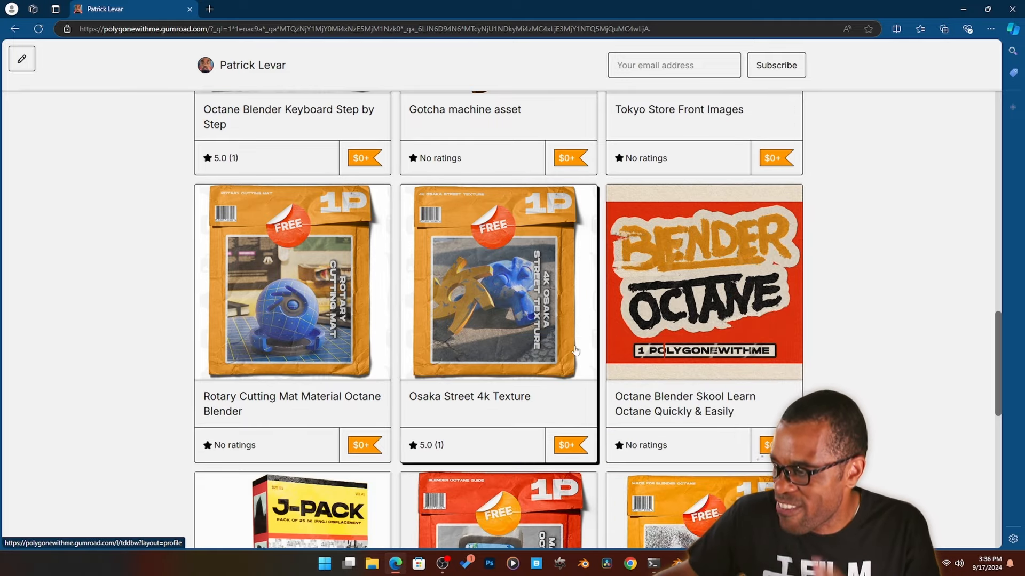
scroll(582, 352, down, 11)
scroll(583, 358, down, 3)
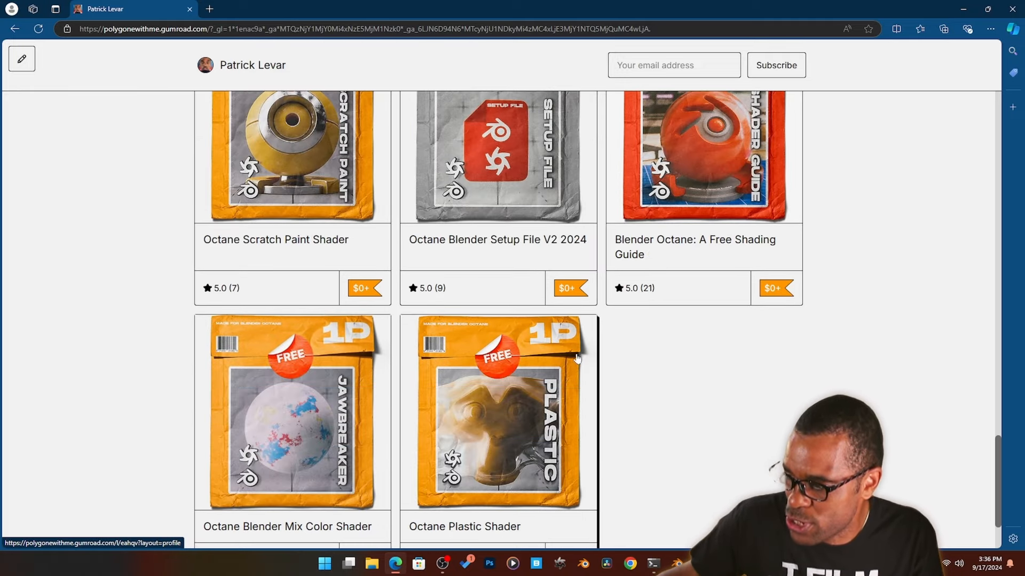
scroll(592, 360, up, 20)
scroll(608, 364, up, 5)
scroll(598, 363, down, 3)
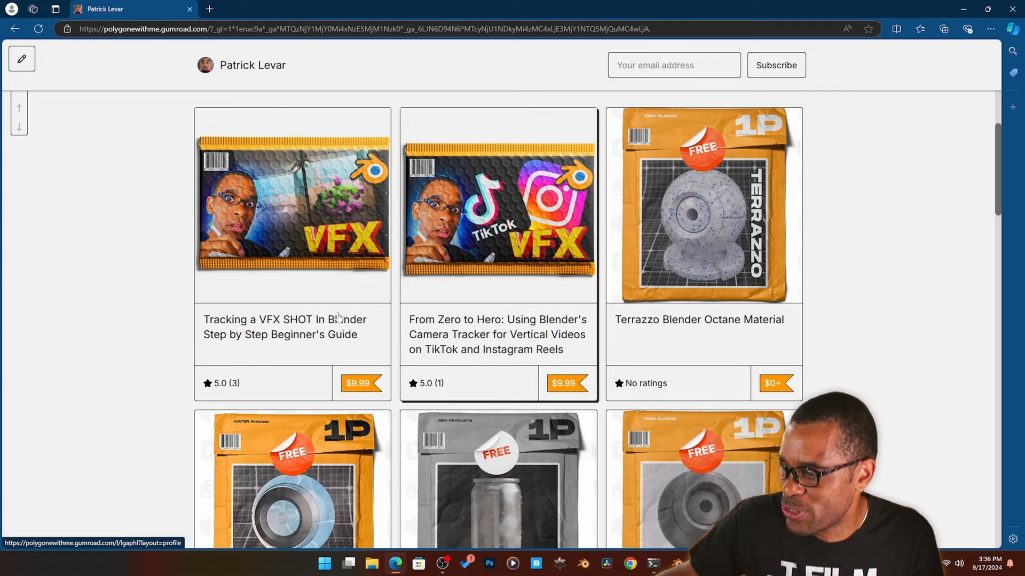
scroll(586, 361, down, 13)
scroll(586, 361, down, 12)
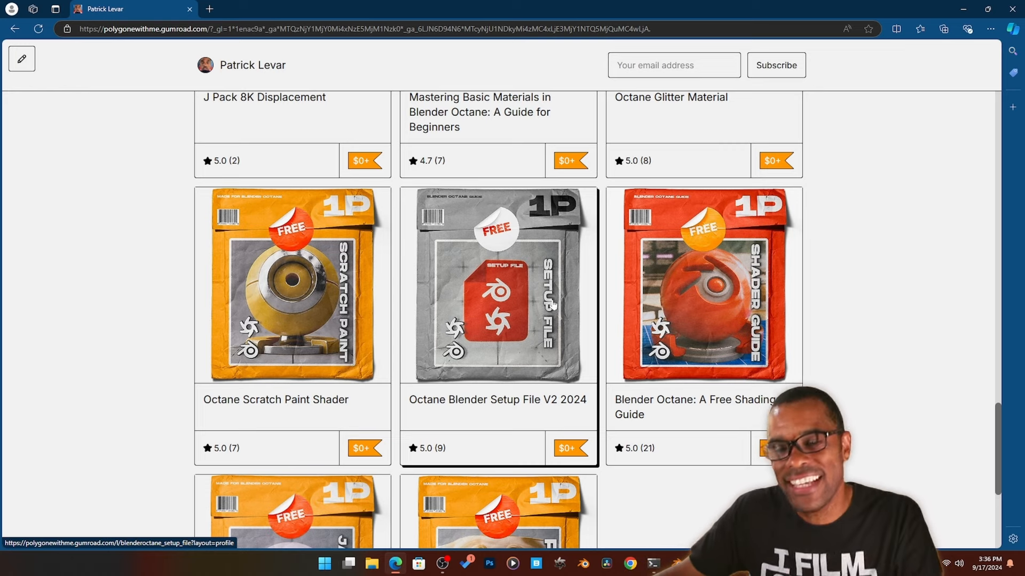
scroll(515, 303, up, 20)
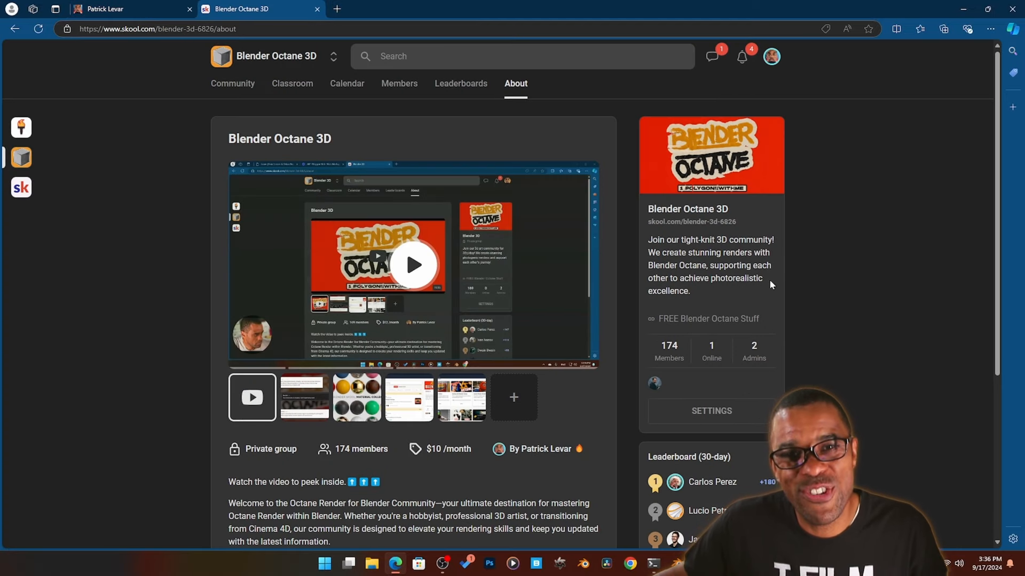
Step: Look over the About page of the Blender Octane 3D community and its material samples picture
scroll(753, 275, down, 1)
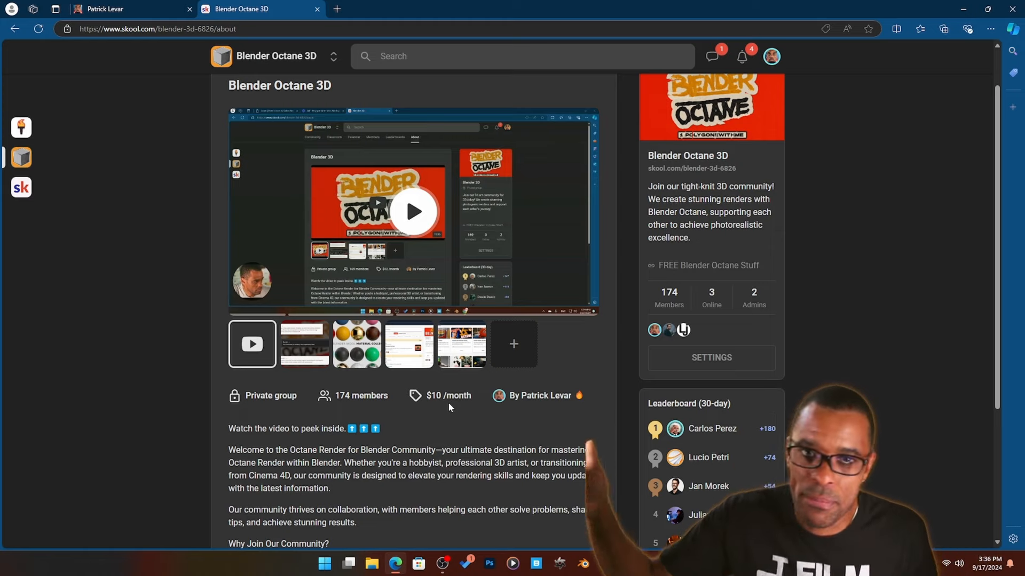
click(362, 349)
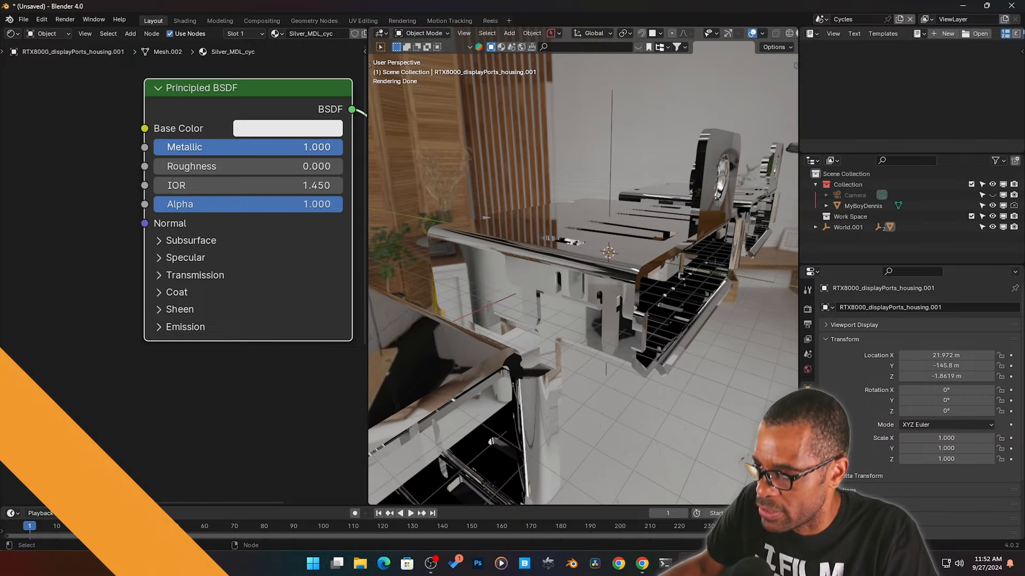
Step: Back in Blender's Cycles scene, keep the Principled BSDF's Metallic at 1.000 and set its Roughness to 0.150
drag(277, 147, 341, 146)
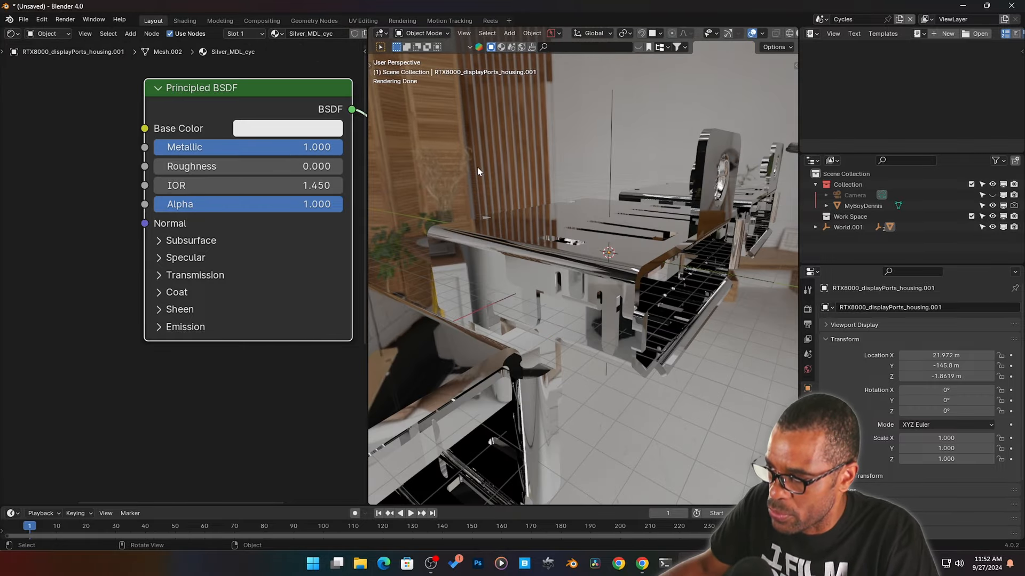
mouse_move(196, 169)
mouse_down()
mouse_move(341, 169)
mouse_move(182, 170)
mouse_up()
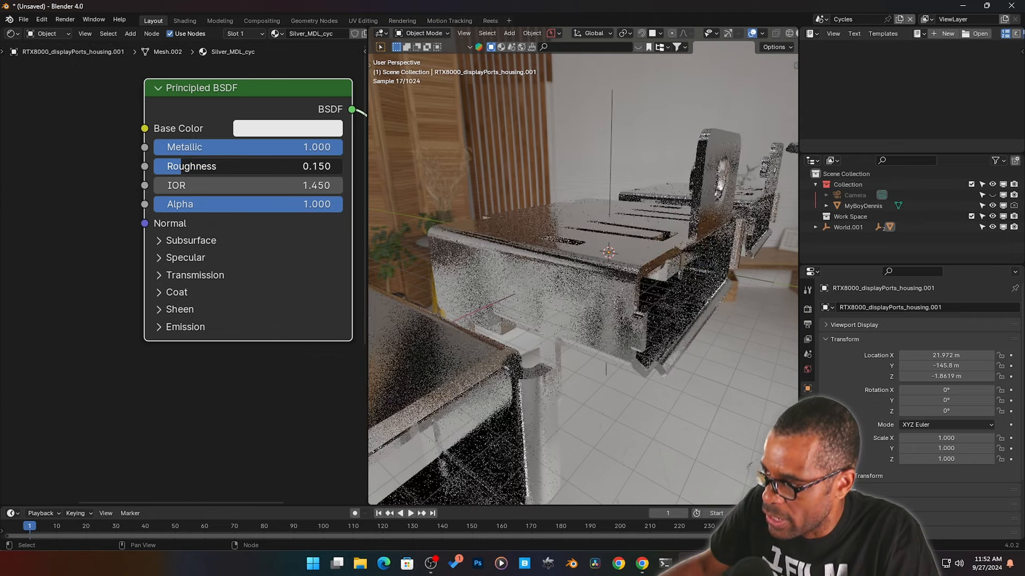
middle_drag(614, 240, 592, 299)
Step: Switch to the Octane scene and lower the Universal material's Roughness to 0.08
click(821, 20)
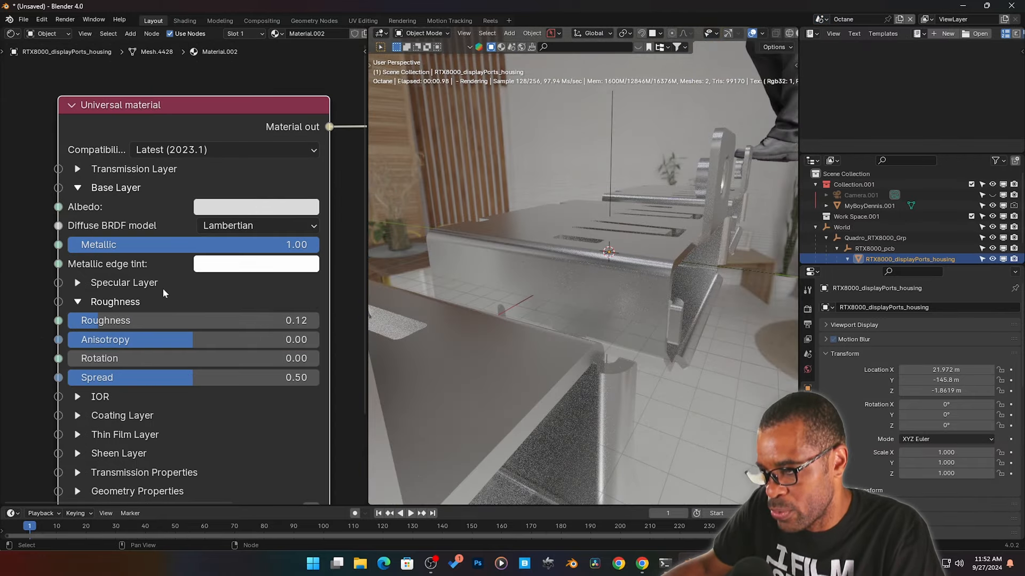
drag(155, 318, 148, 326)
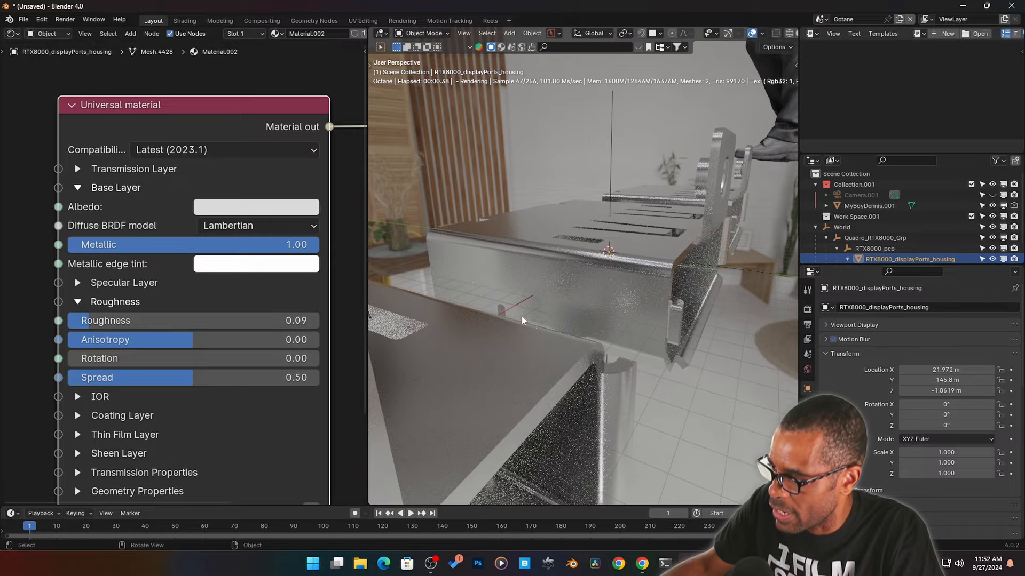
middle_drag(555, 325, 533, 392)
drag(155, 320, 152, 320)
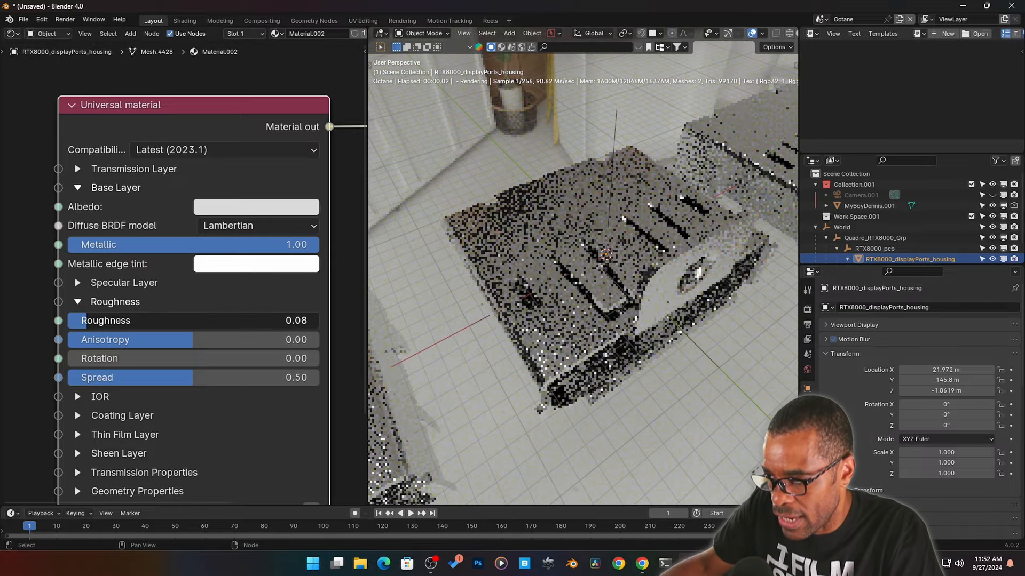
Step: Compare the renders of the display port housing in the Octane and Cycles scenes from several viewing angles
middle_drag(553, 347, 597, 338)
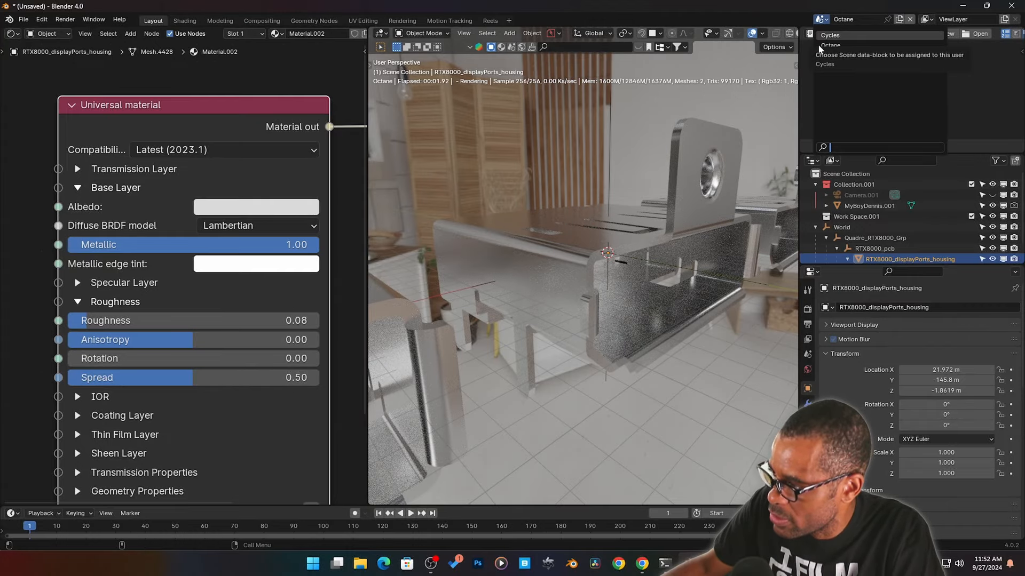
click(830, 35)
middle_drag(613, 337, 629, 320)
click(819, 19)
click(830, 46)
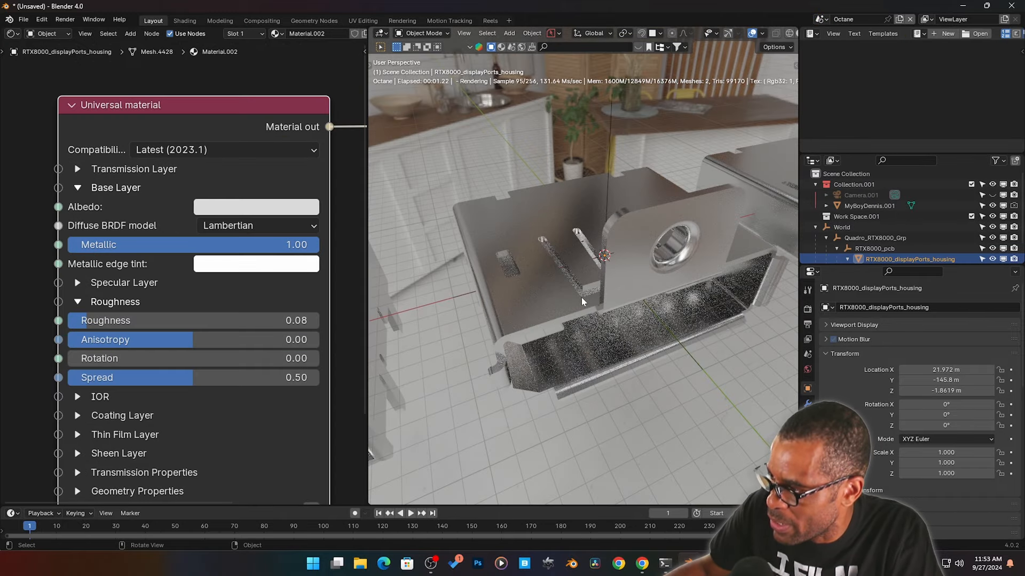
mouse_move(581, 296)
middle_down()
mouse_move(600, 329)
mouse_move(590, 312)
middle_up()
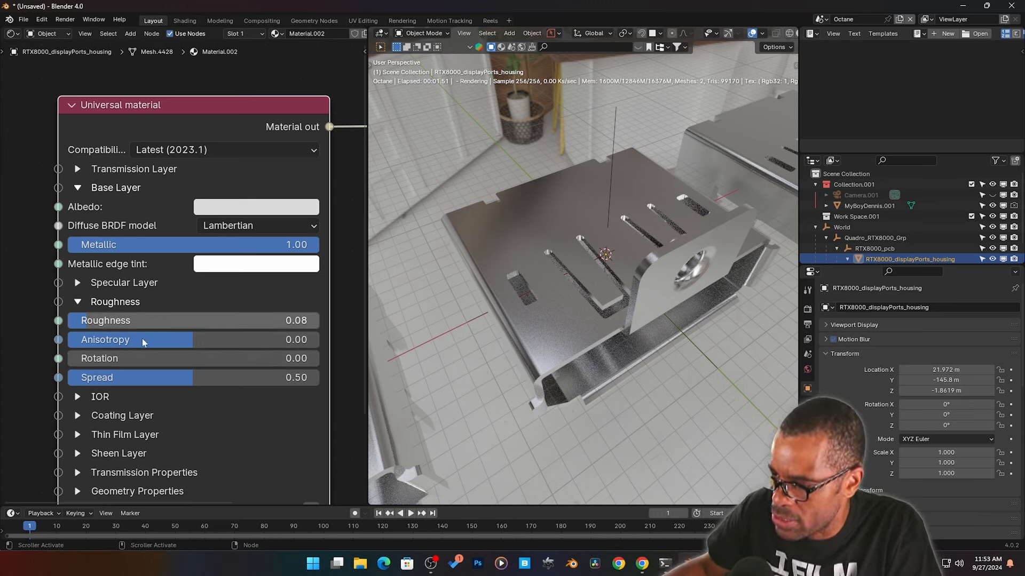
Step: In the Cycles scene, set the Principled BSDF's IOR to 1.500 and lower its Roughness to 0.045
click(821, 19)
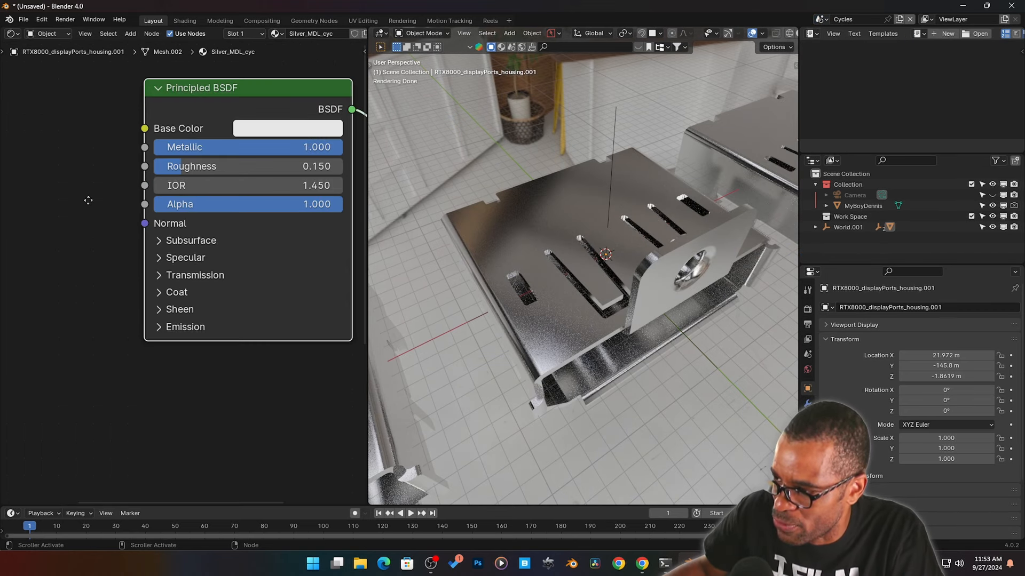
middle_drag(88, 200, 81, 212)
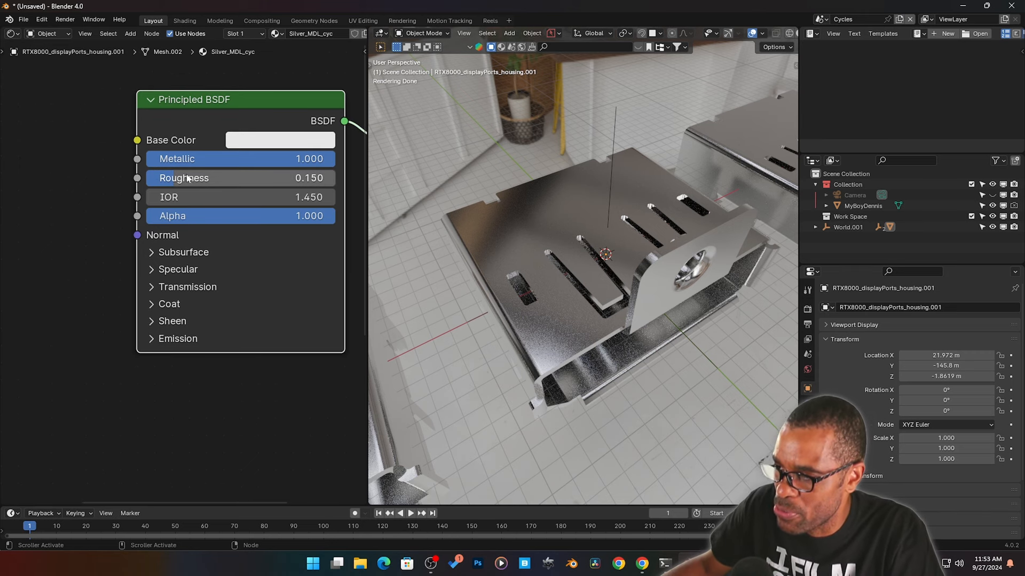
click(272, 201)
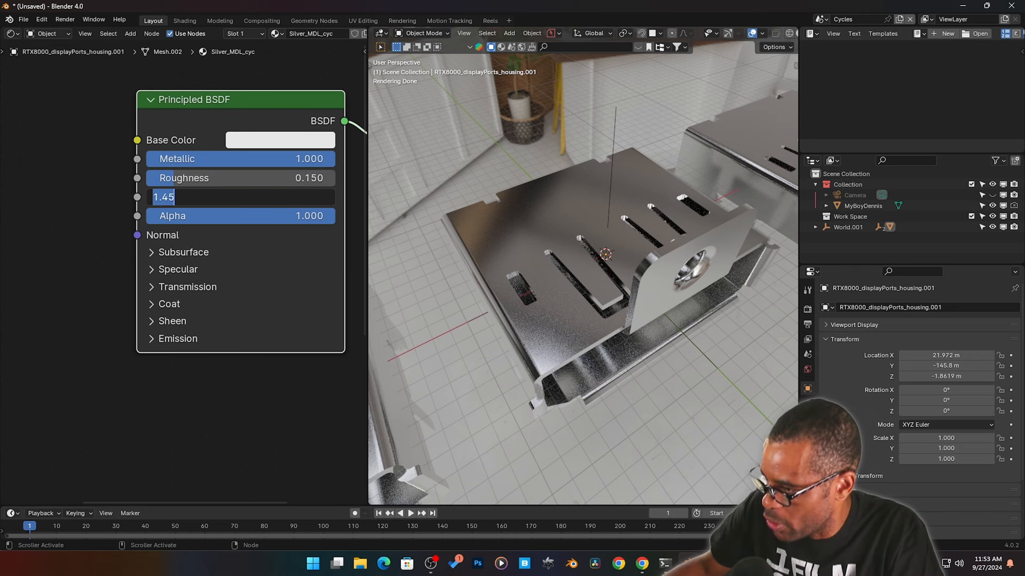
text(1.5)
key(Return)
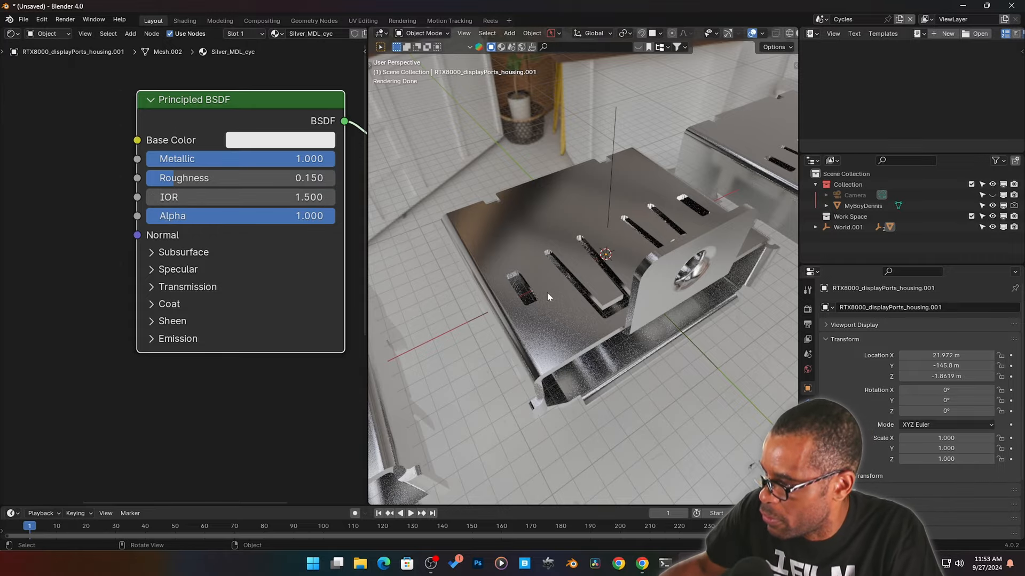
middle_drag(534, 288, 689, 352)
drag(277, 184, 230, 185)
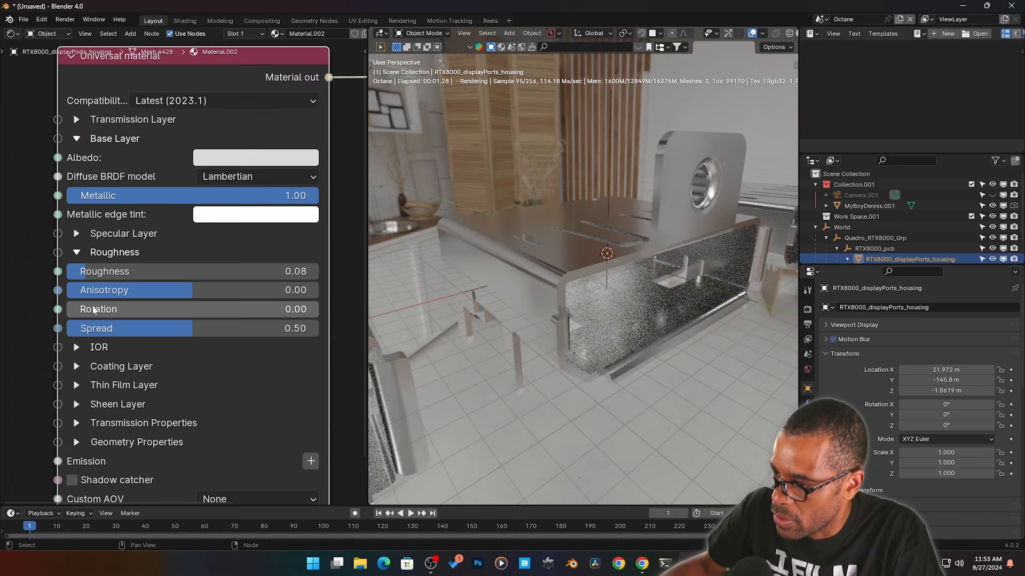
Step: Back in the Octane scene, expand the Universal material's IOR settings and examine the Metallic reflection mode options
middle_drag(78, 355, 104, 275)
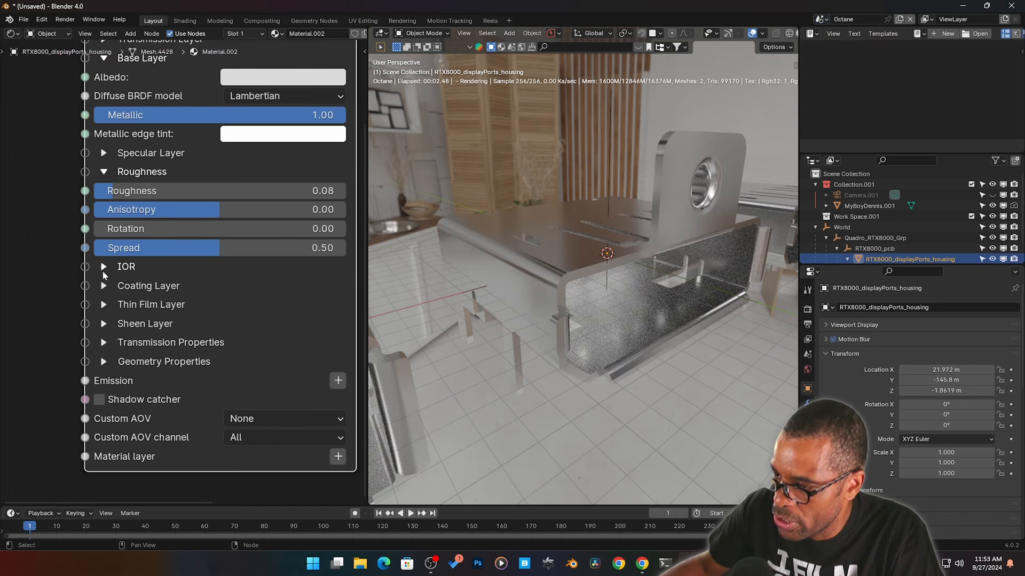
click(104, 273)
middle_drag(41, 297, 46, 214)
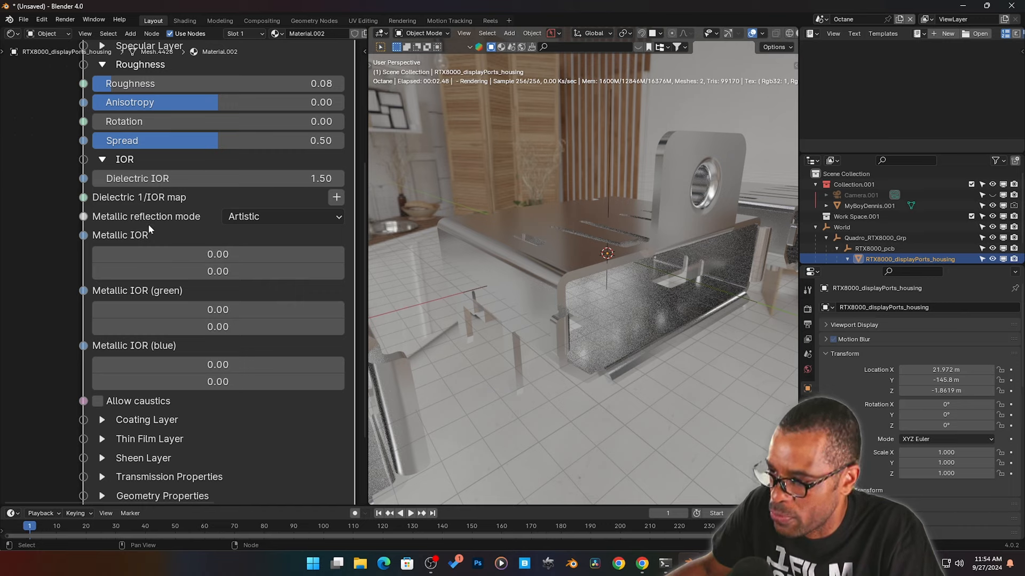
click(285, 219)
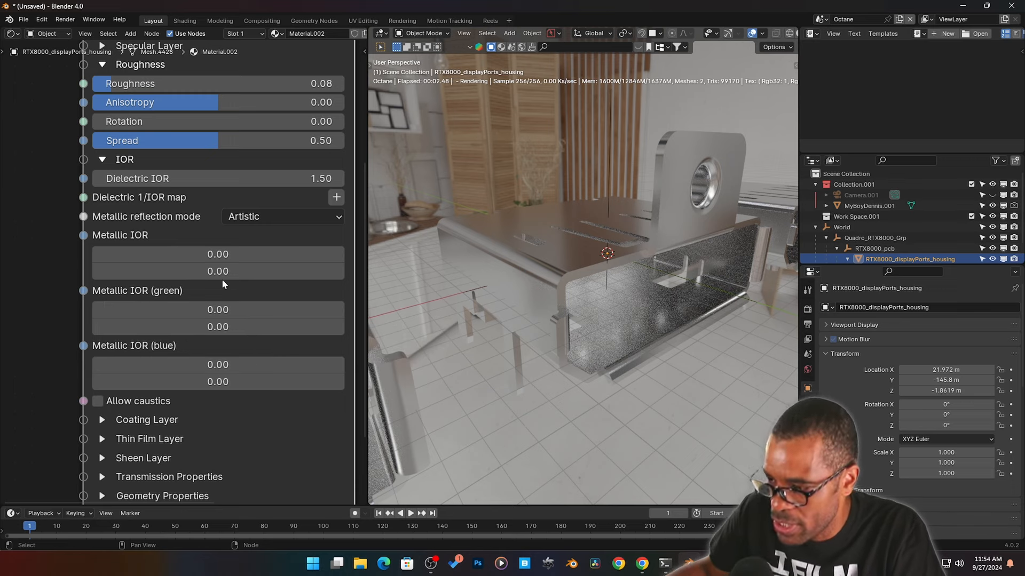
click(233, 217)
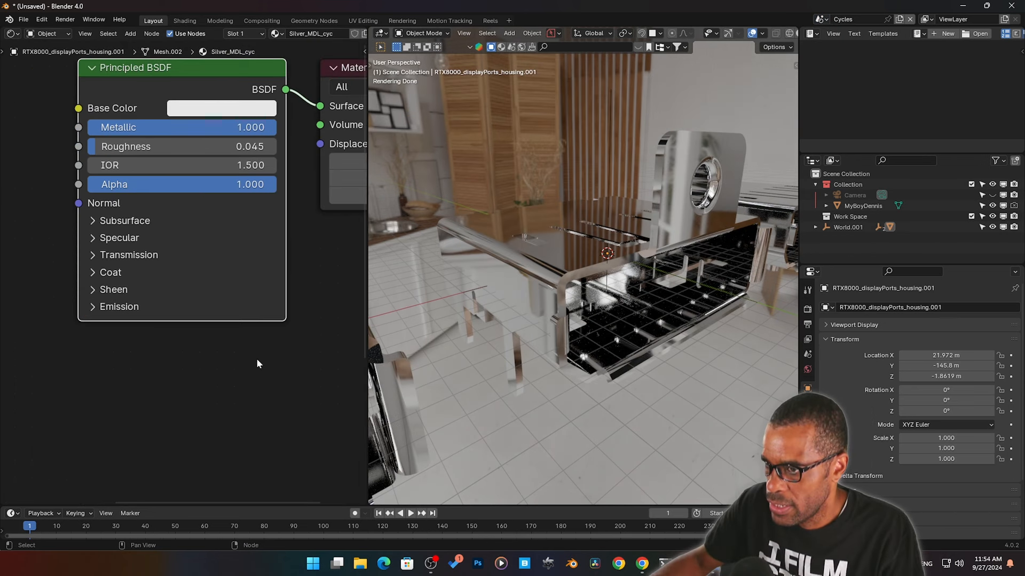
Step: In the Cycles scene, expand the Principled BSDF's Subsurface, Specular, Transmission, Coat, Sheen and Emission sections
middle_drag(256, 364, 267, 365)
click(106, 240)
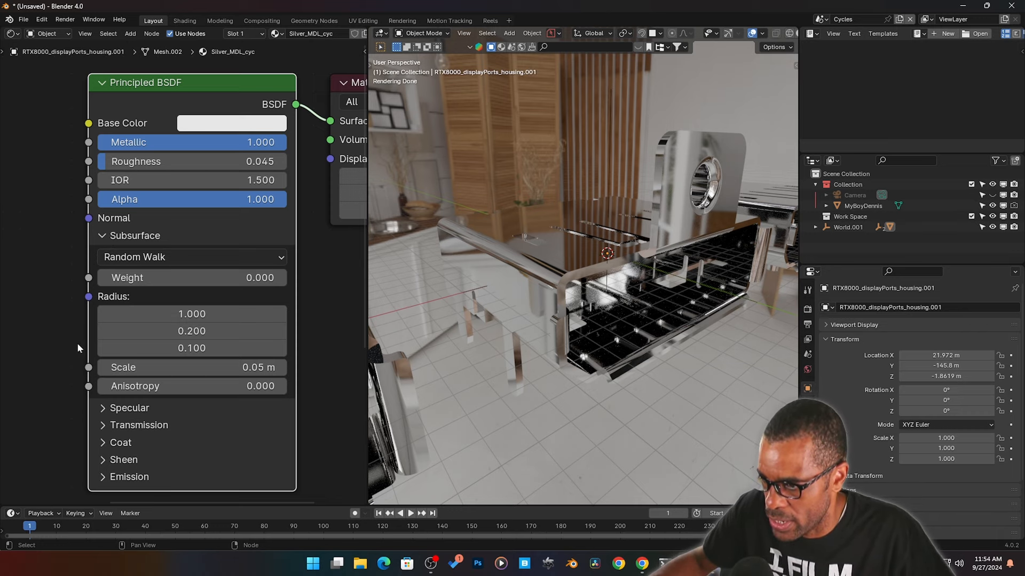
click(105, 409)
scroll(63, 367, down, 4)
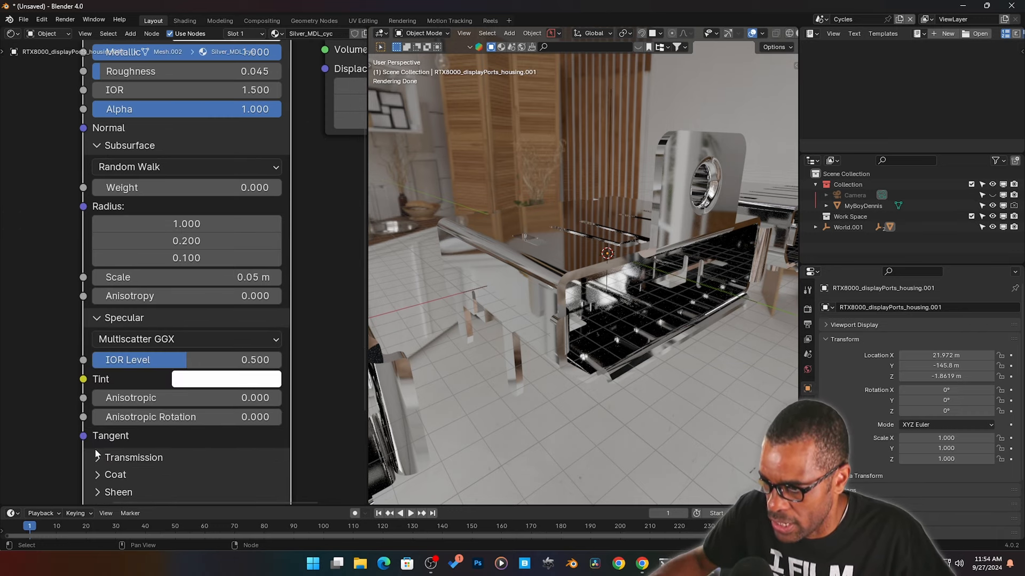
click(96, 455)
middle_drag(75, 445, 73, 306)
click(99, 363)
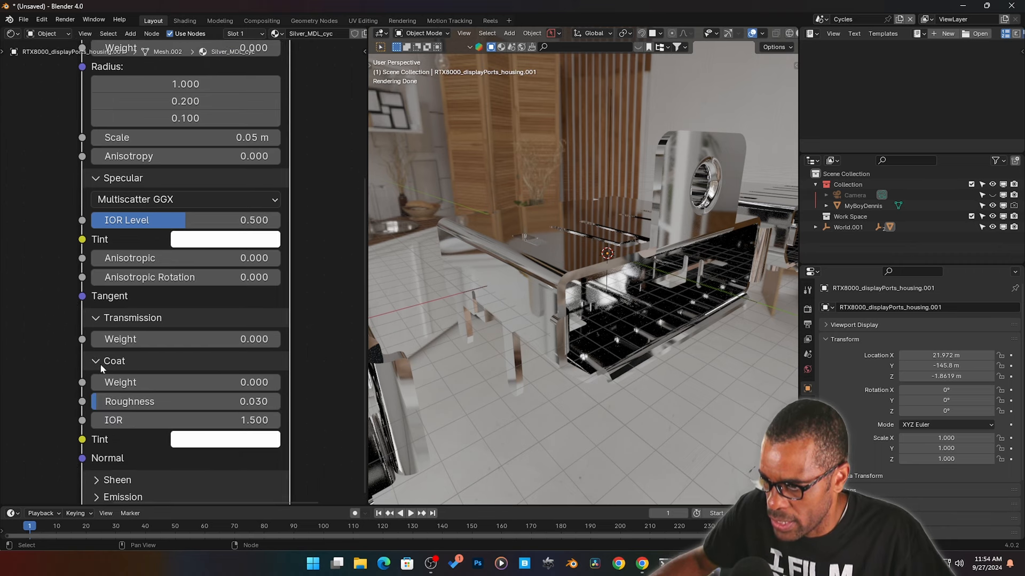
scroll(80, 336, down, 3)
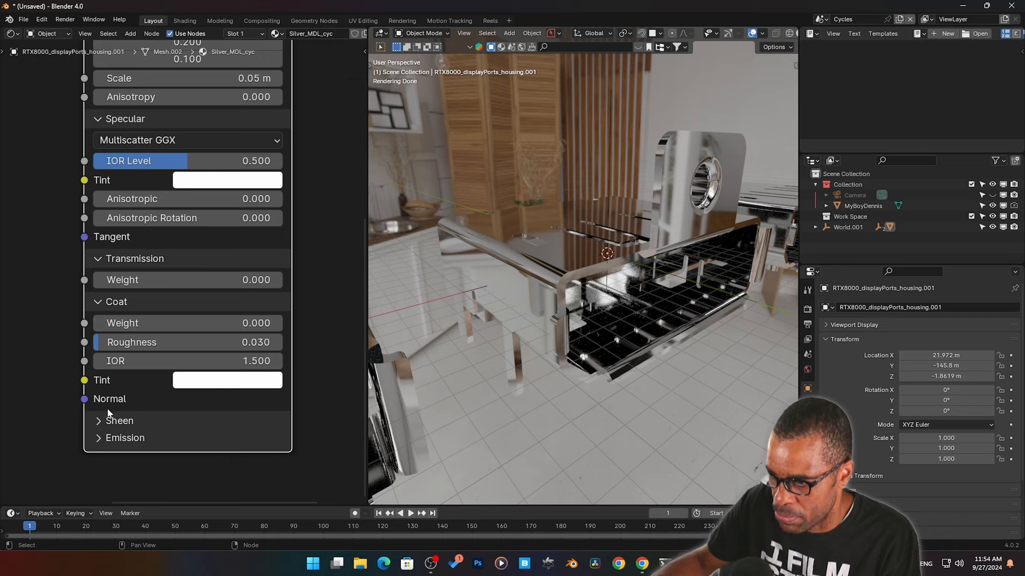
click(104, 424)
middle_drag(42, 389, 51, 329)
click(108, 441)
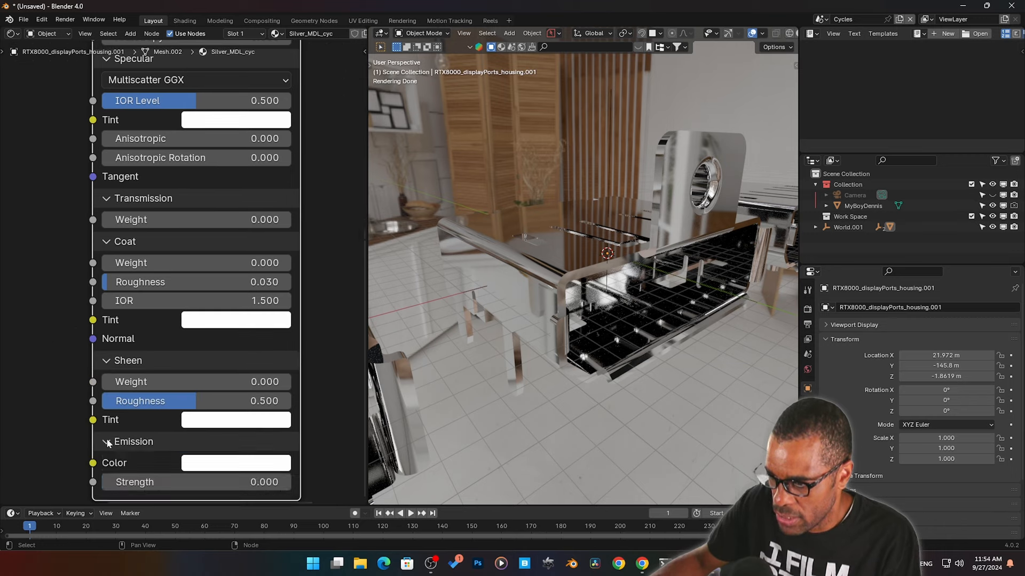
Step: Review the expanded Principled BSDF settings from Emission back up to Base Color, keeping Alpha at 1.000
middle_drag(79, 400, 74, 426)
middle_drag(78, 360, 73, 395)
middle_drag(143, 359, 128, 411)
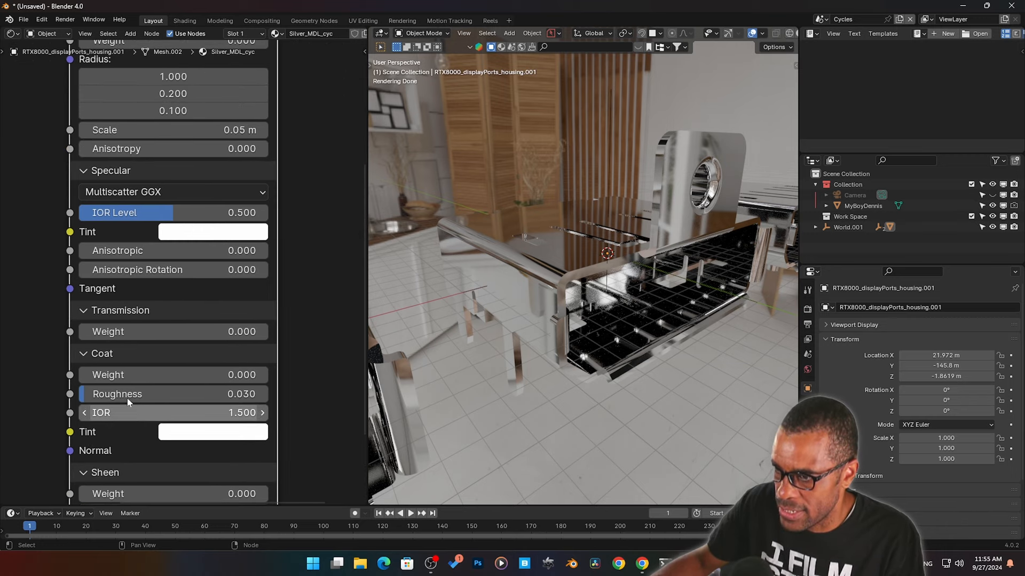
middle_drag(88, 171, 94, 274)
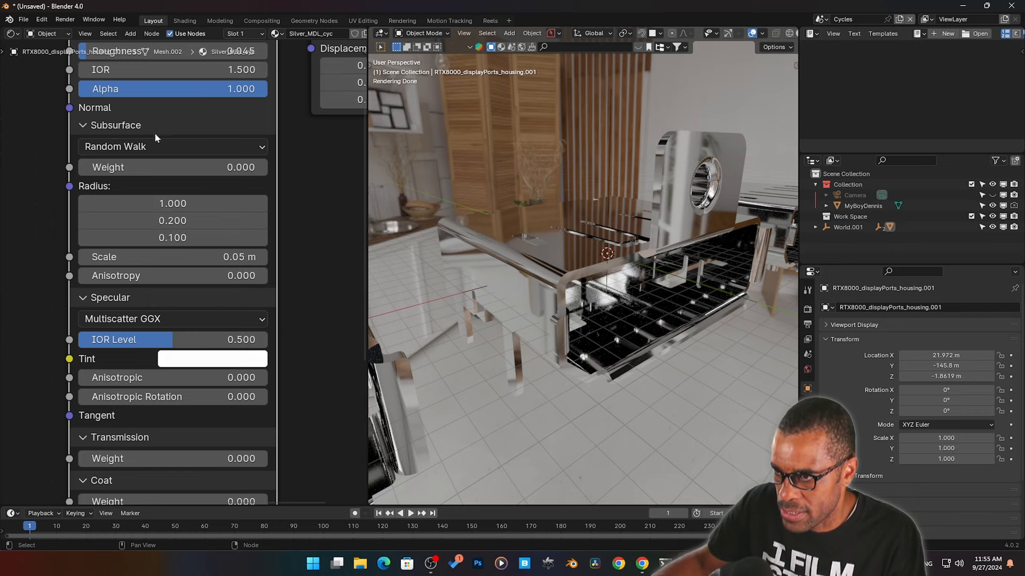
middle_drag(75, 165, 98, 268)
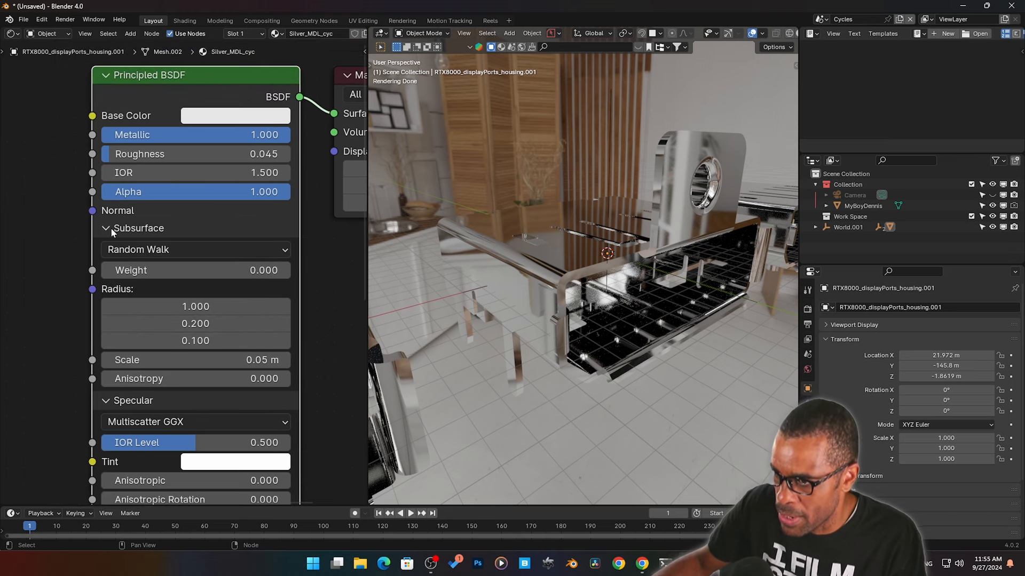
middle_drag(111, 229, 106, 192)
middle_drag(247, 219, 244, 274)
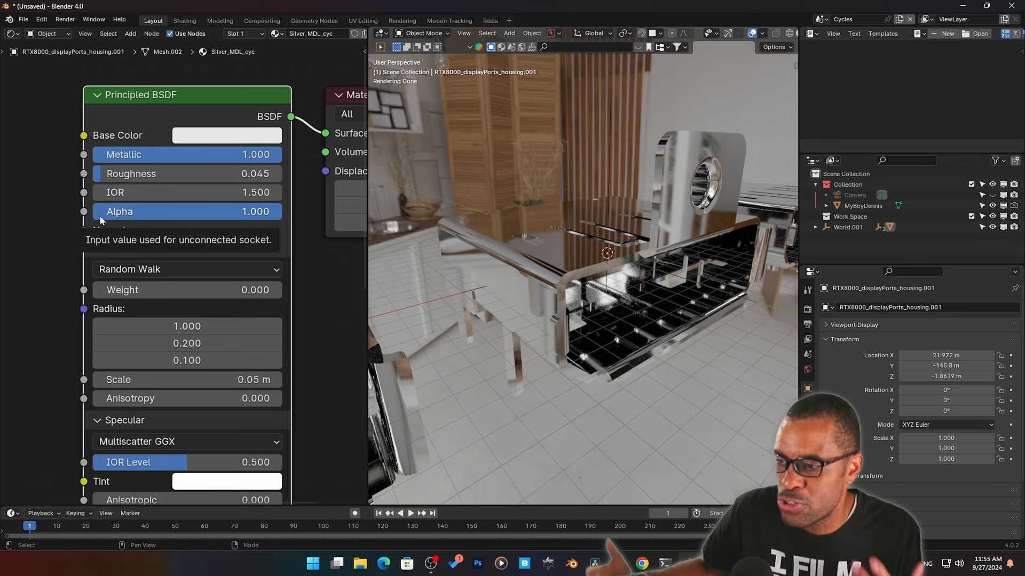
middle_drag(64, 346, 62, 267)
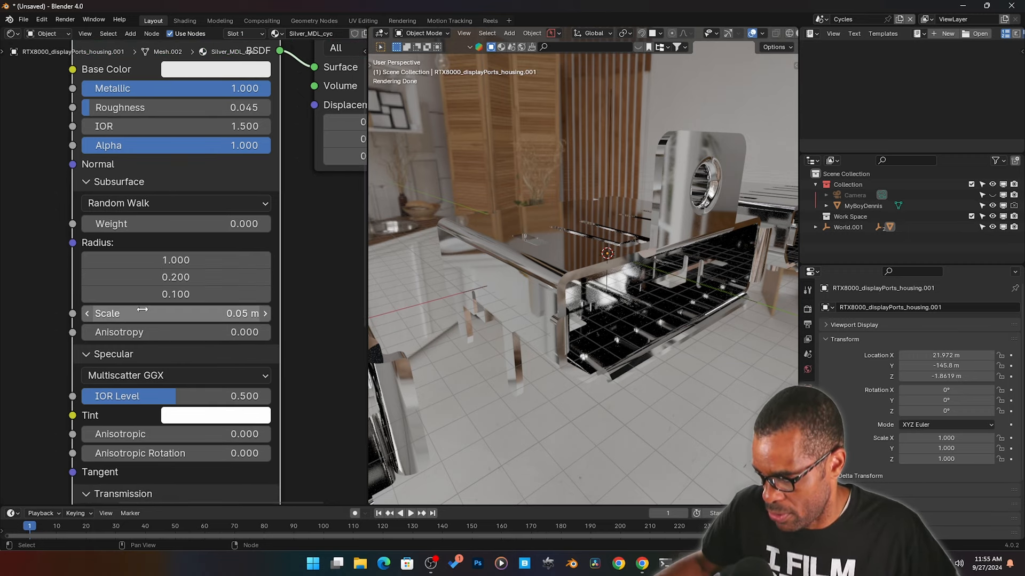
middle_drag(111, 149, 121, 198)
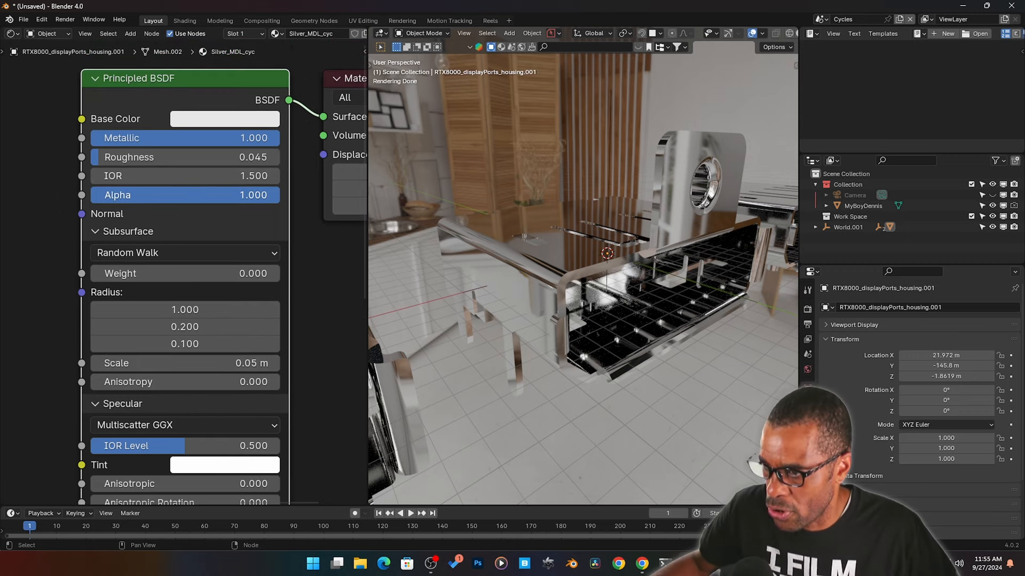
mouse_move(277, 195)
mouse_down()
mouse_move(91, 195)
mouse_move(279, 195)
mouse_up()
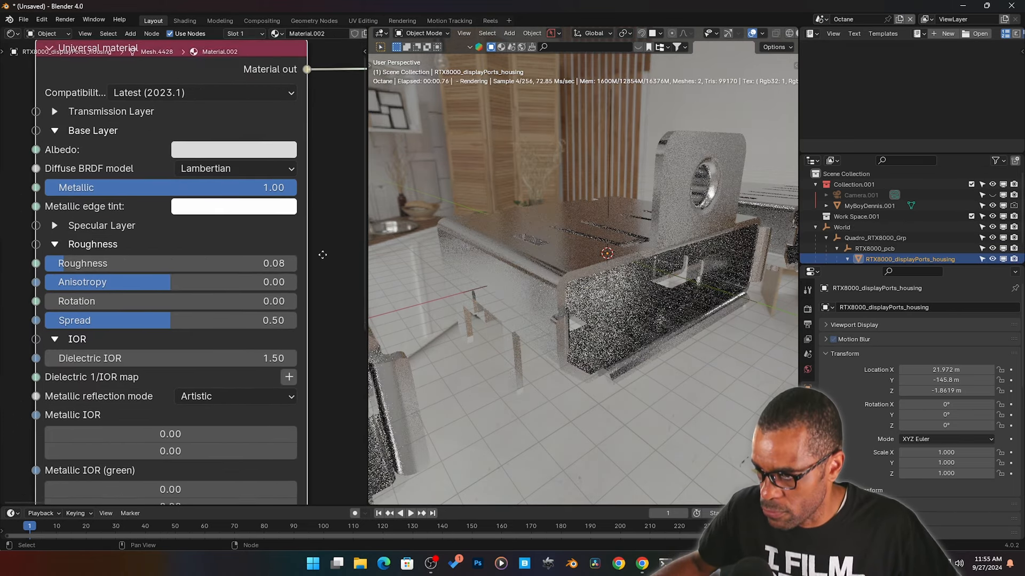
Step: In the Octane scene, collapse the Universal material's IOR section and expand Transmission Properties, keeping Opacity at 1.00
middle_drag(21, 400, 47, 247)
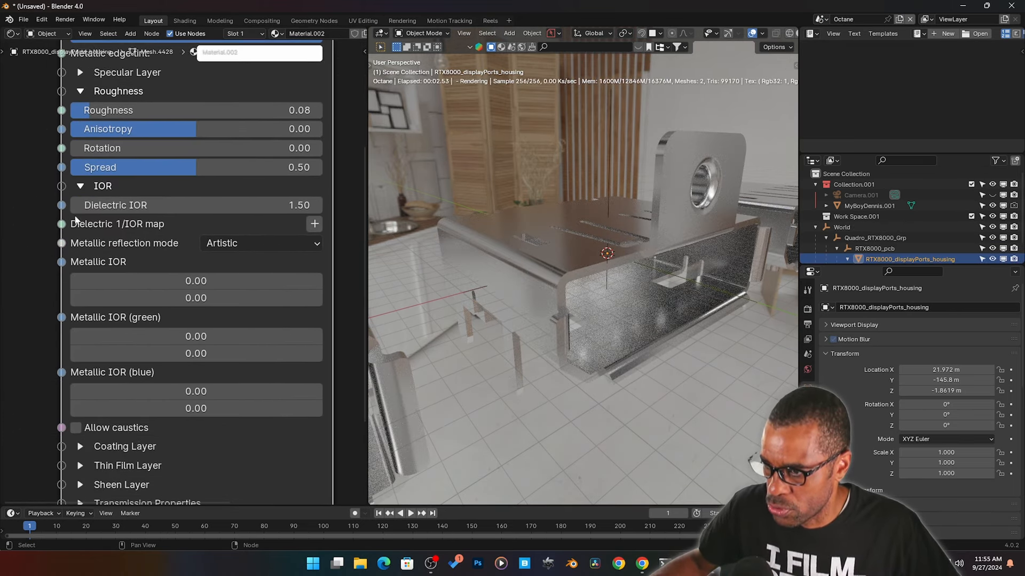
click(79, 186)
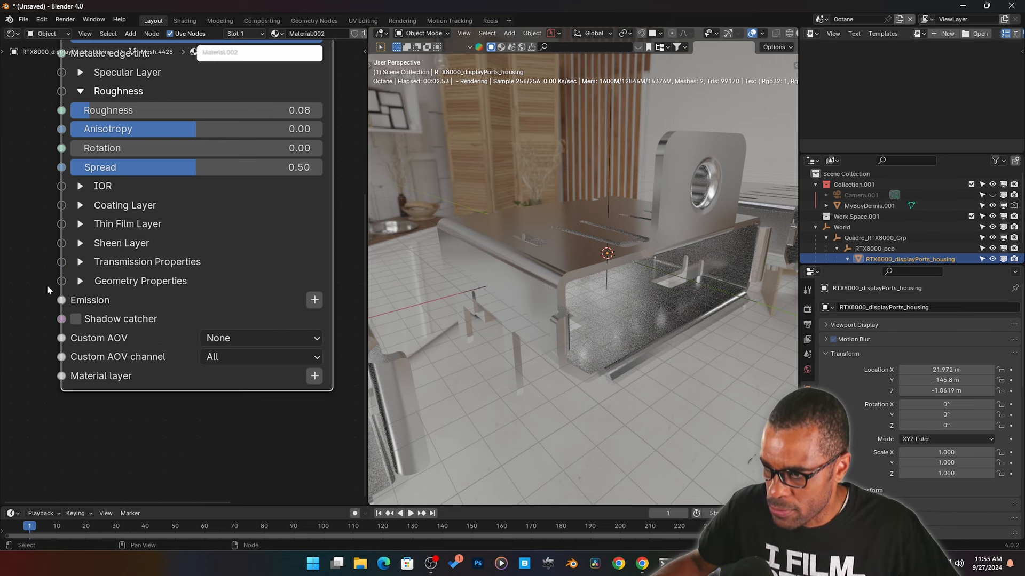
click(79, 262)
middle_drag(38, 297, 44, 191)
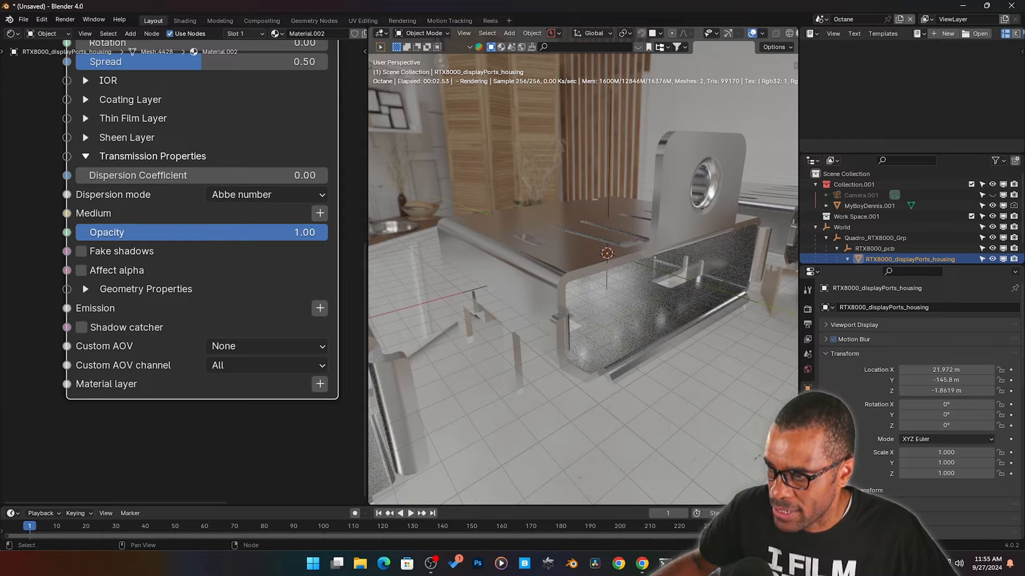
mouse_move(310, 232)
mouse_down()
mouse_move(80, 232)
mouse_move(322, 232)
mouse_move(77, 232)
mouse_move(328, 234)
mouse_up()
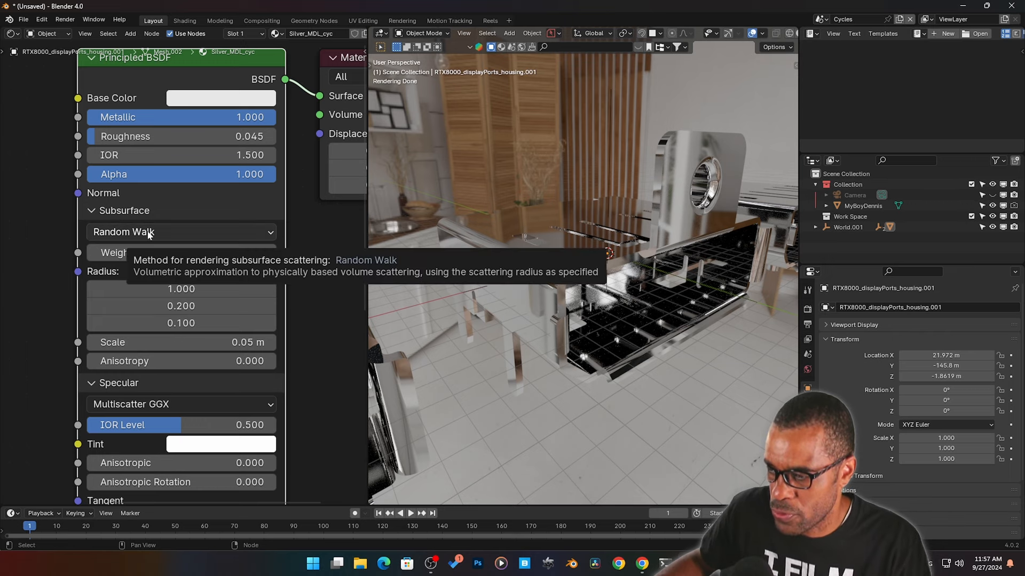
Step: Switch to the Cycles scene and look over the Principled BSDF's subsurface method options
click(150, 232)
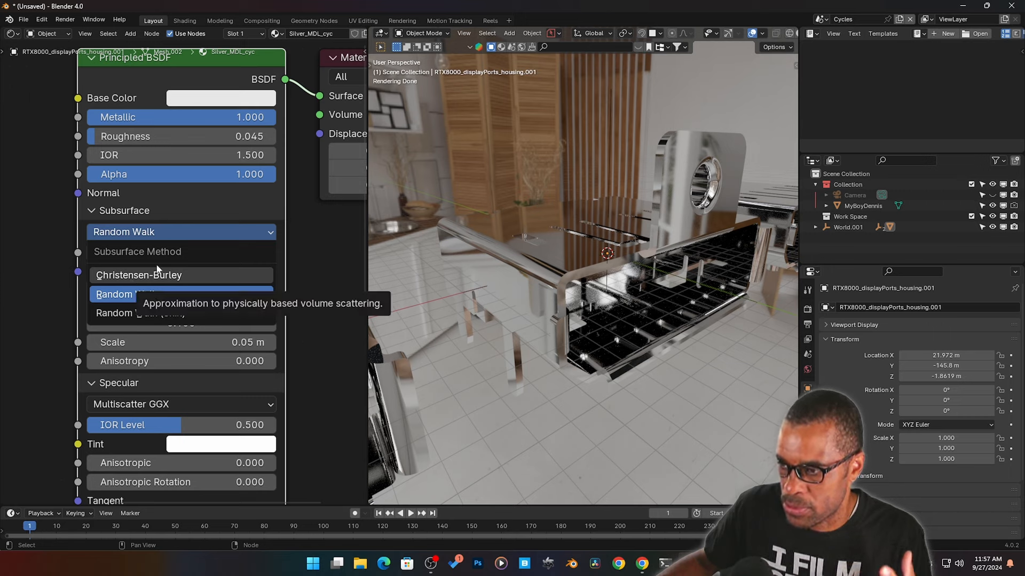
click(194, 230)
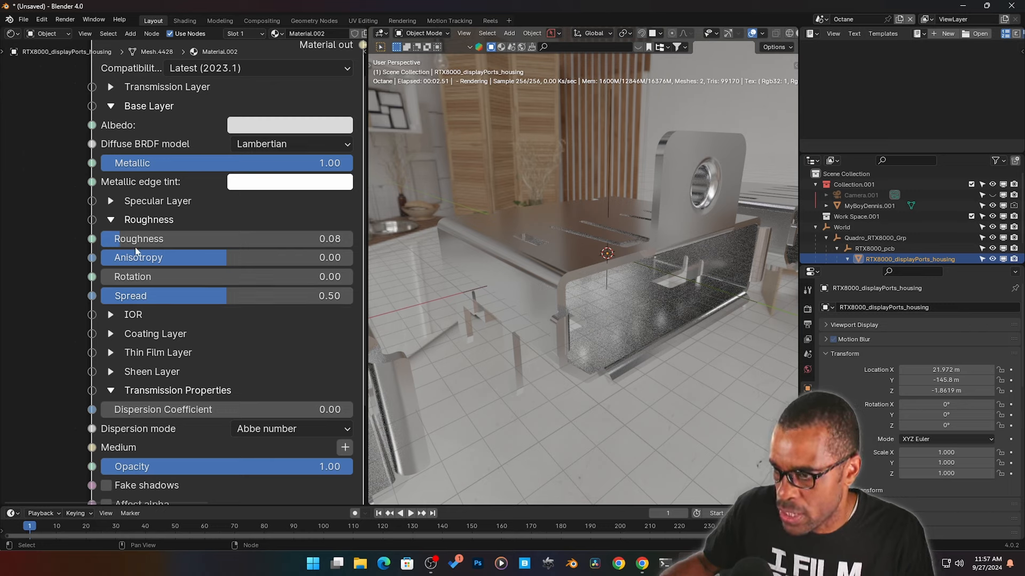
Step: Return to the Octane scene, collapse the Universal material's Roughness section and briefly check its Coating Layer section
click(112, 221)
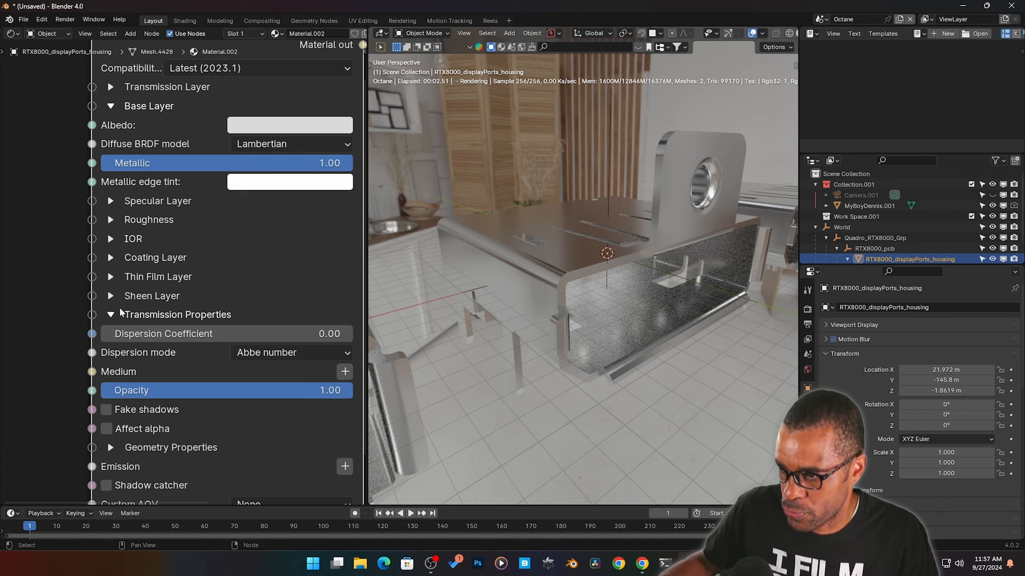
mouse_move(161, 276)
middle_down()
mouse_move(166, 306)
mouse_move(159, 294)
middle_up()
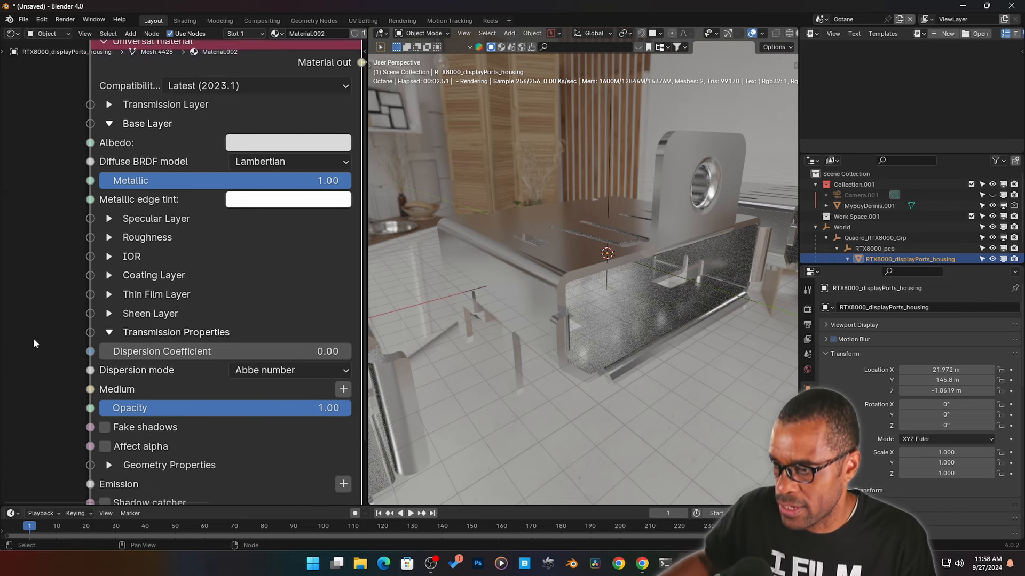
click(115, 272)
click(114, 272)
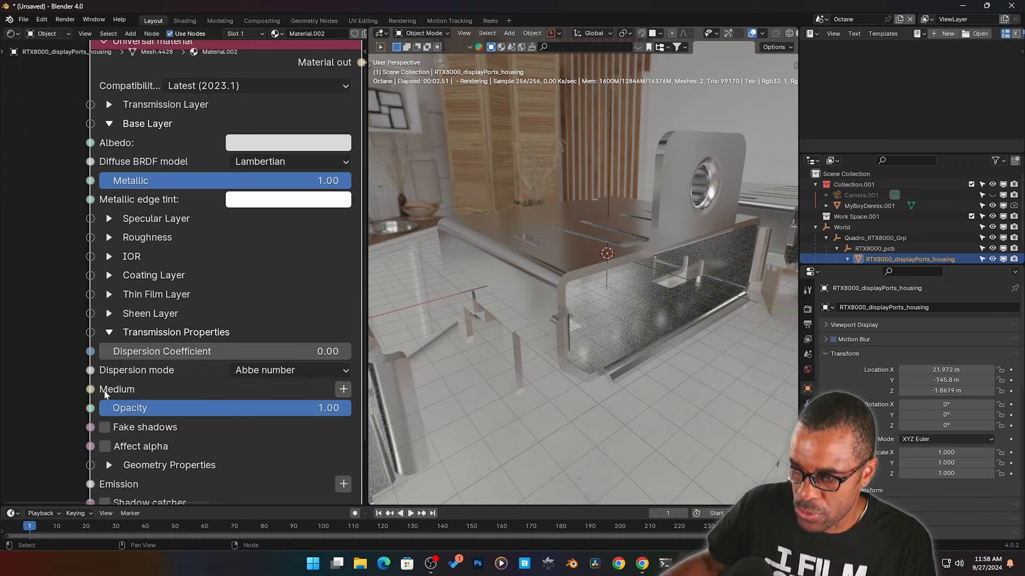
Step: Look over the Octane medium types available for the Universal material's Medium input
click(343, 389)
mouse_move(337, 406)
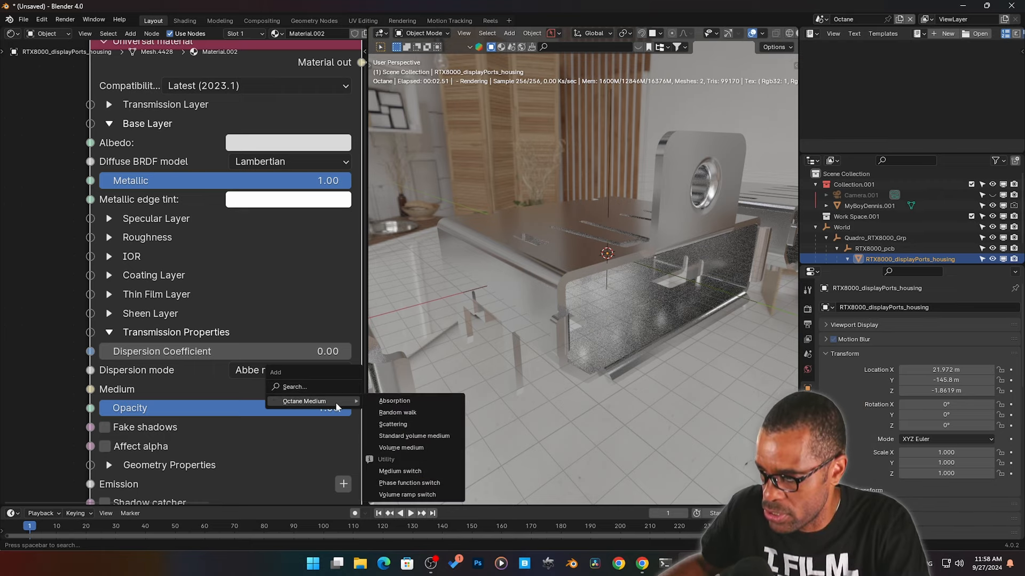
click(335, 388)
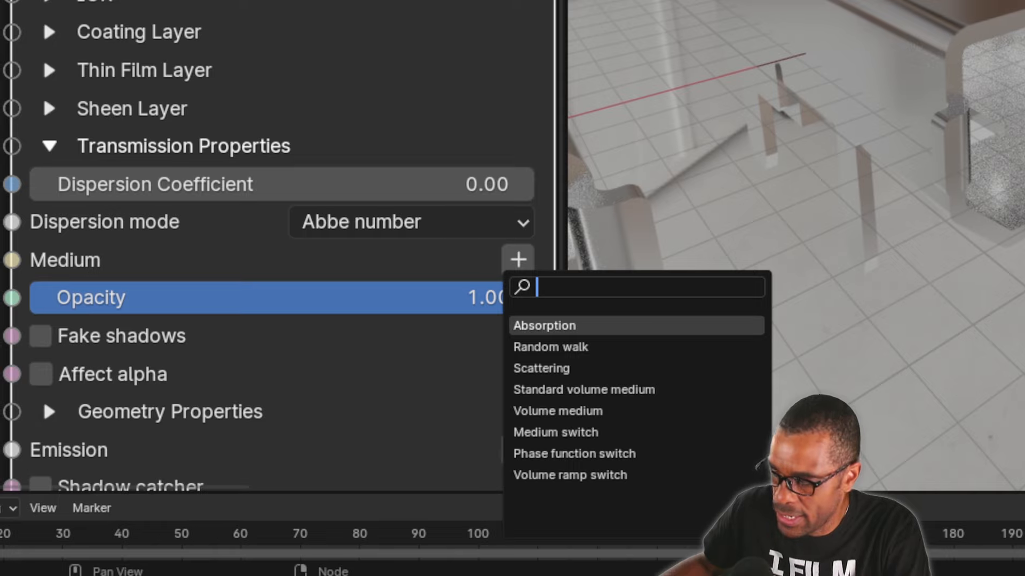
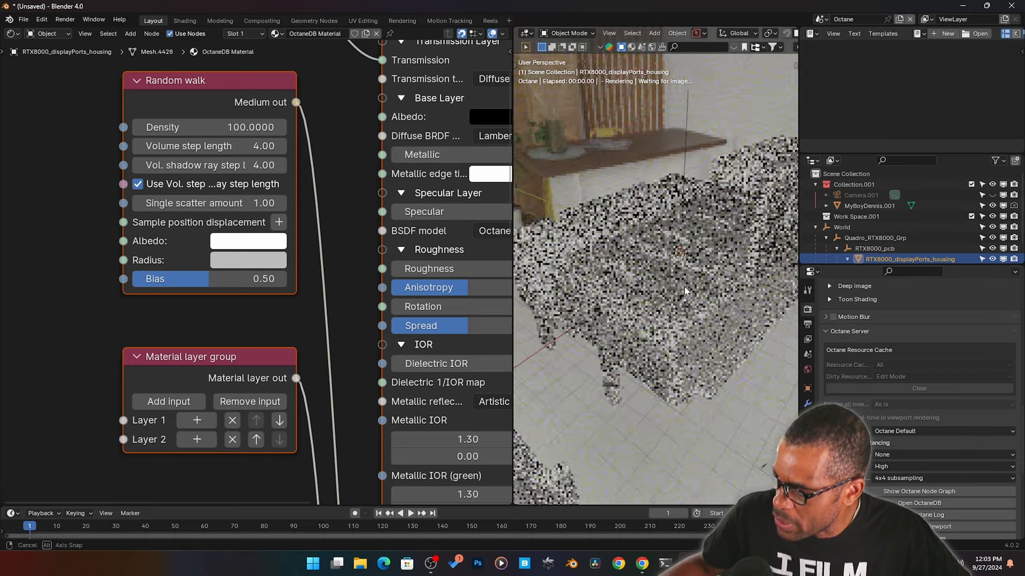
Step: Delete the Material layer group node from the OctaneDB material's node tree
scroll(241, 323, down, 4)
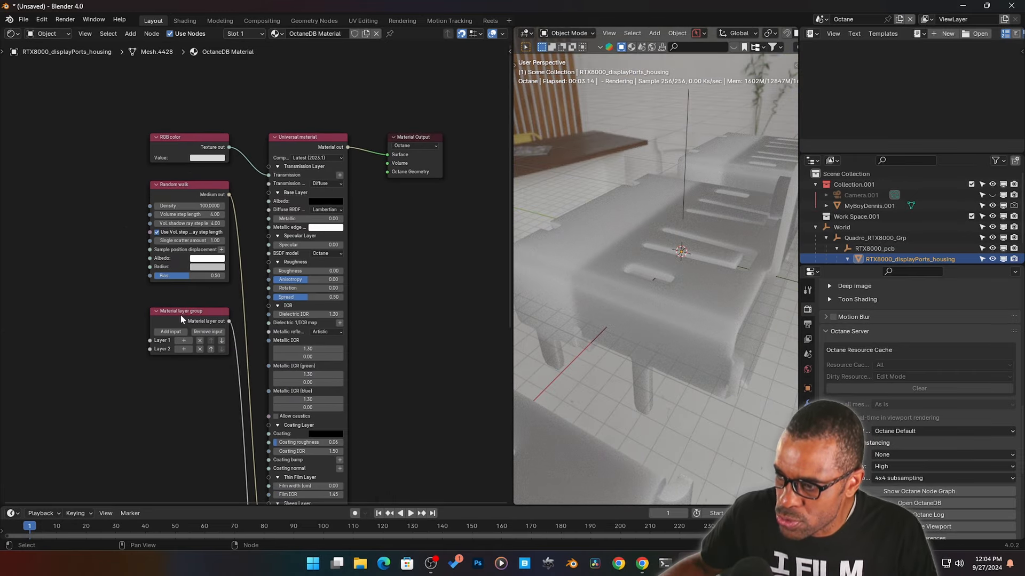
click(183, 314)
key(x)
scroll(187, 313, up, 5)
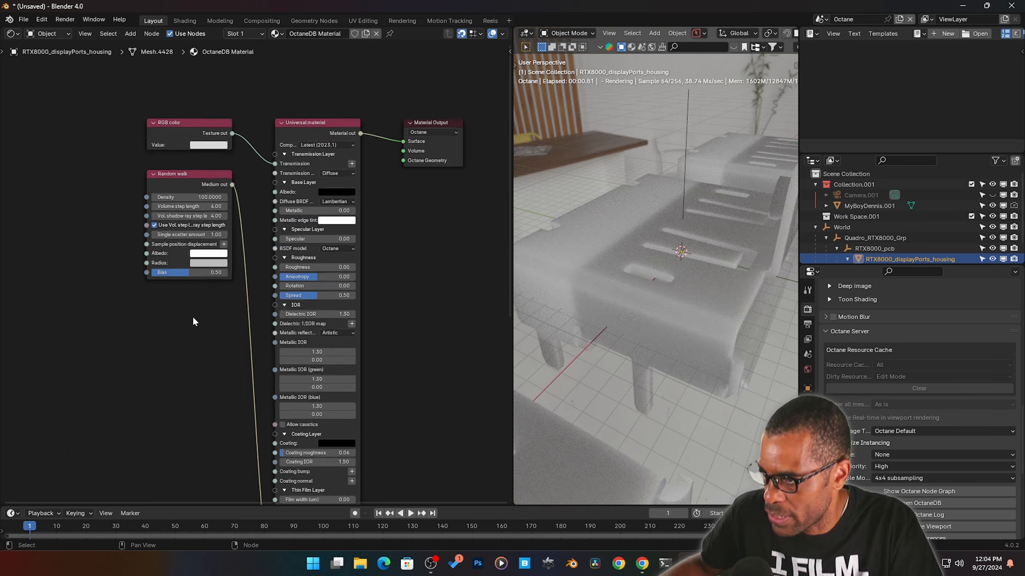
middle_drag(252, 153, 227, 281)
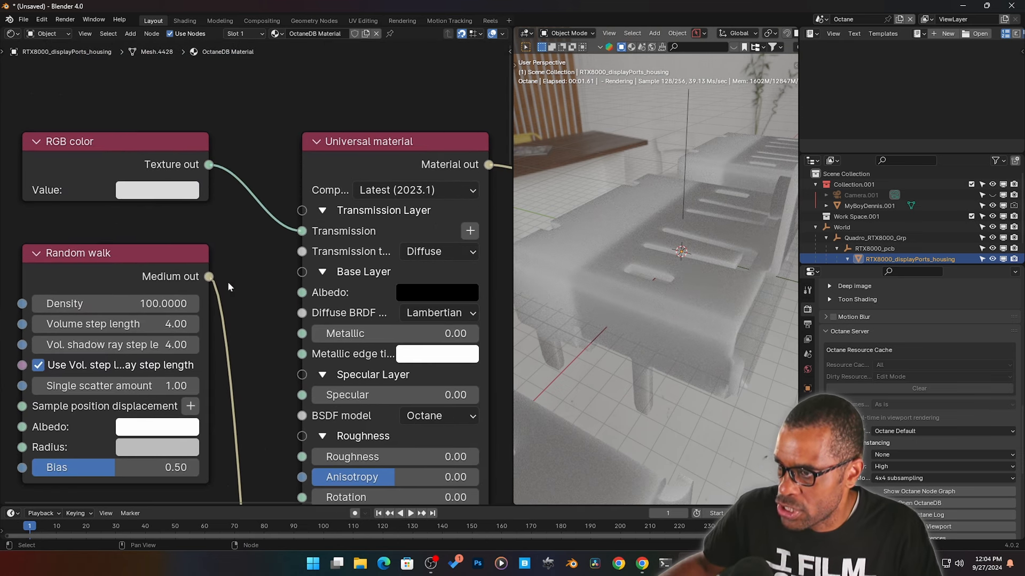
Step: Try densities of 1 and 500 on the Random walk medium and return the density to 100
click(96, 151)
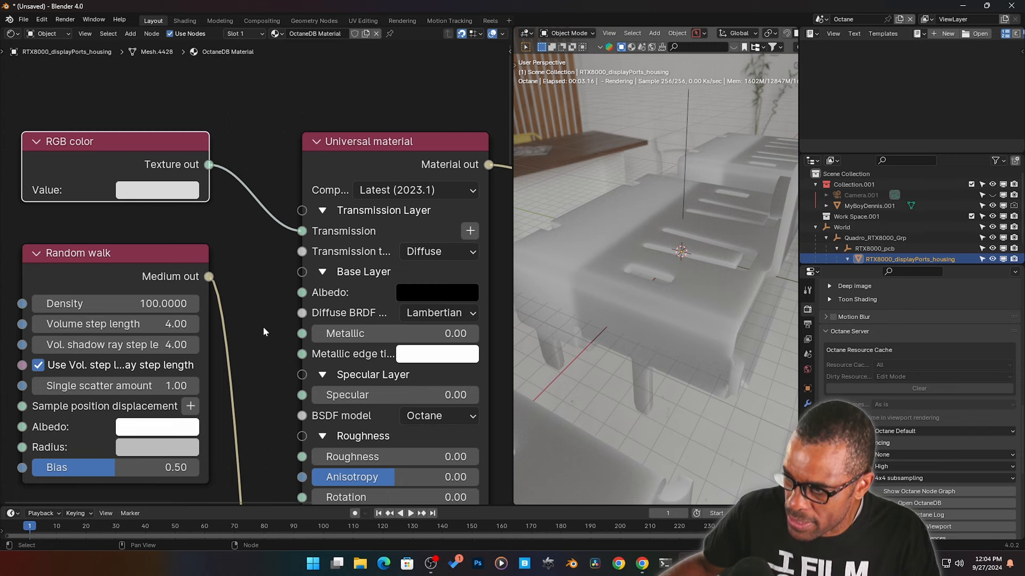
middle_drag(268, 359, 278, 224)
click(102, 140)
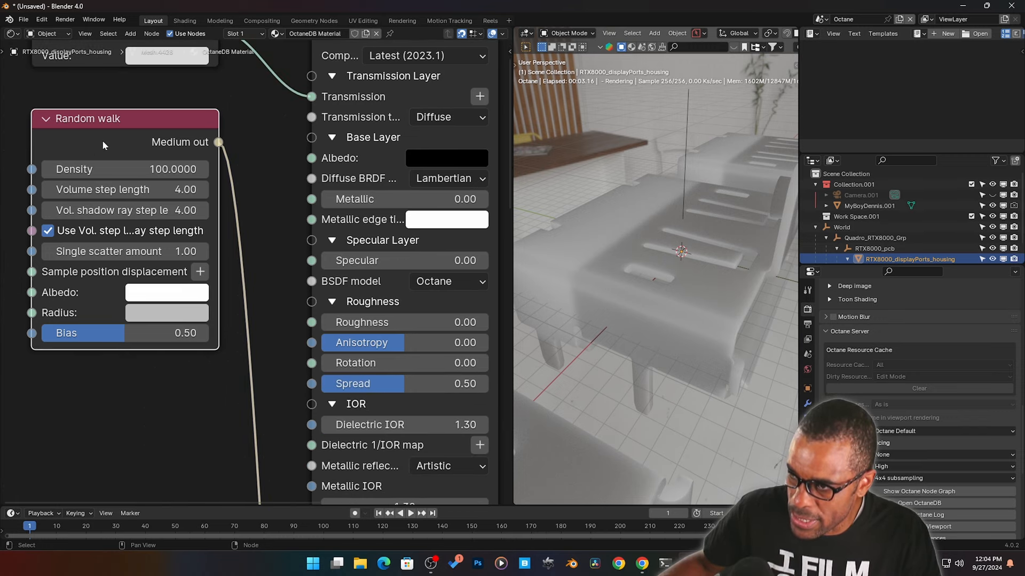
click(109, 170)
text(1)
key(Return)
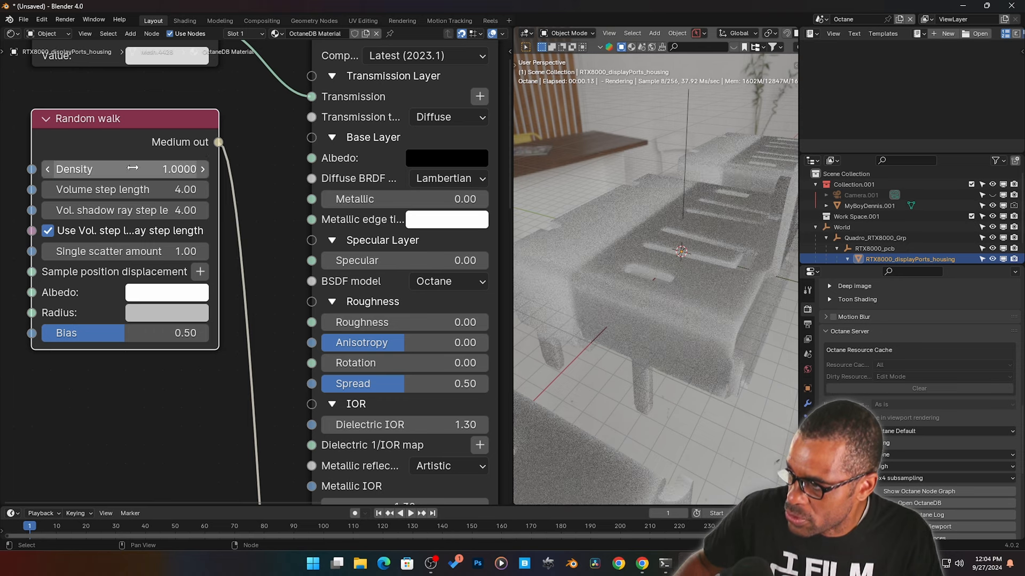
click(110, 169)
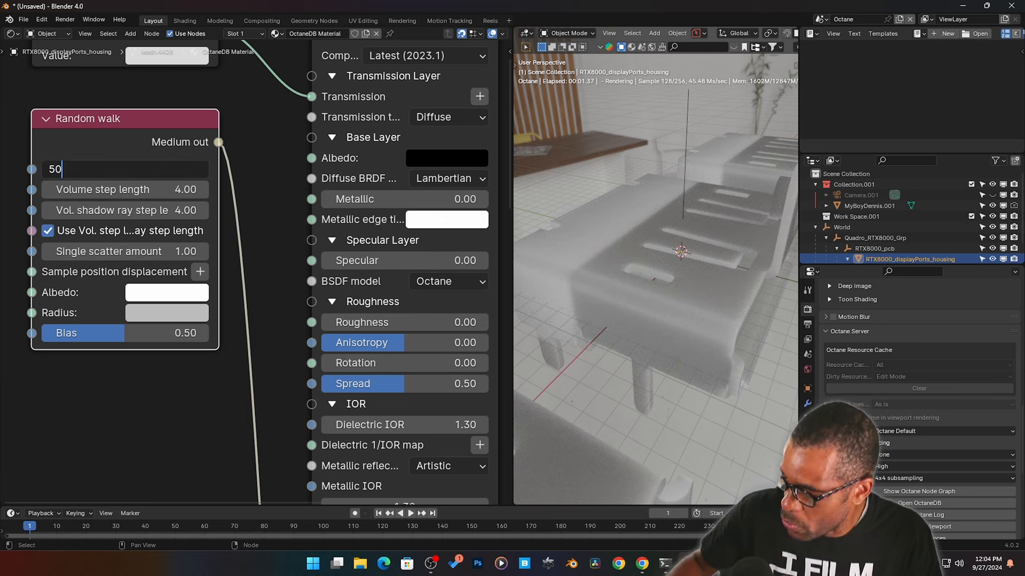
text(500)
key(Return)
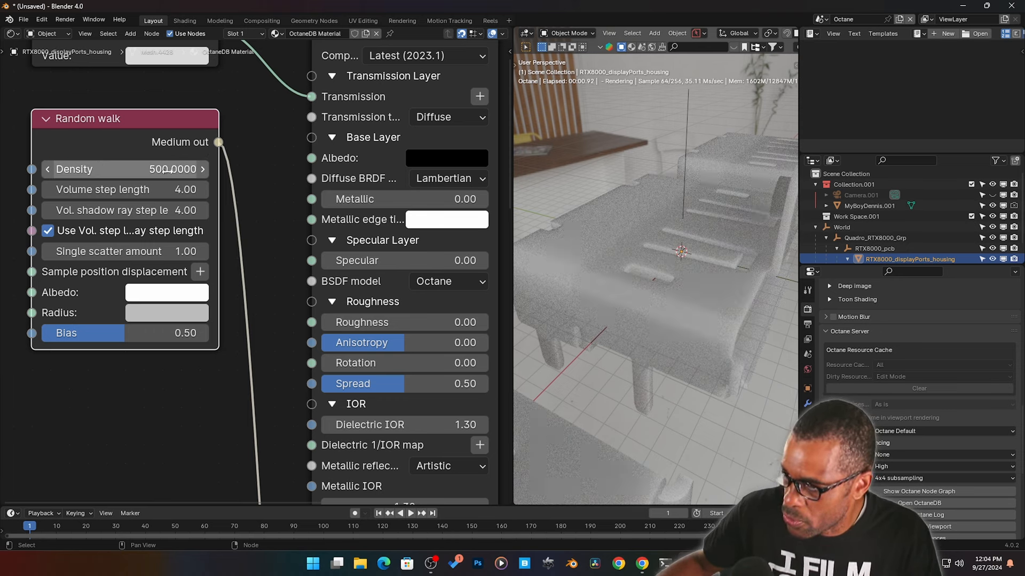
click(109, 170)
text(100)
key(Return)
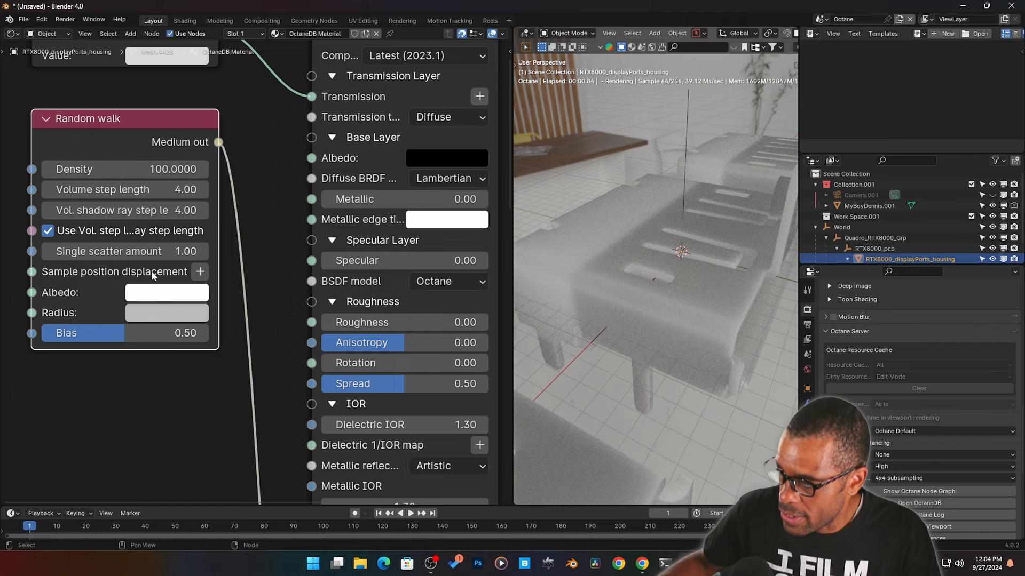
Step: Paste the blue color into the Random walk medium's Albedo and Radius, and darken the Radius color slightly
key(ctrl+v)
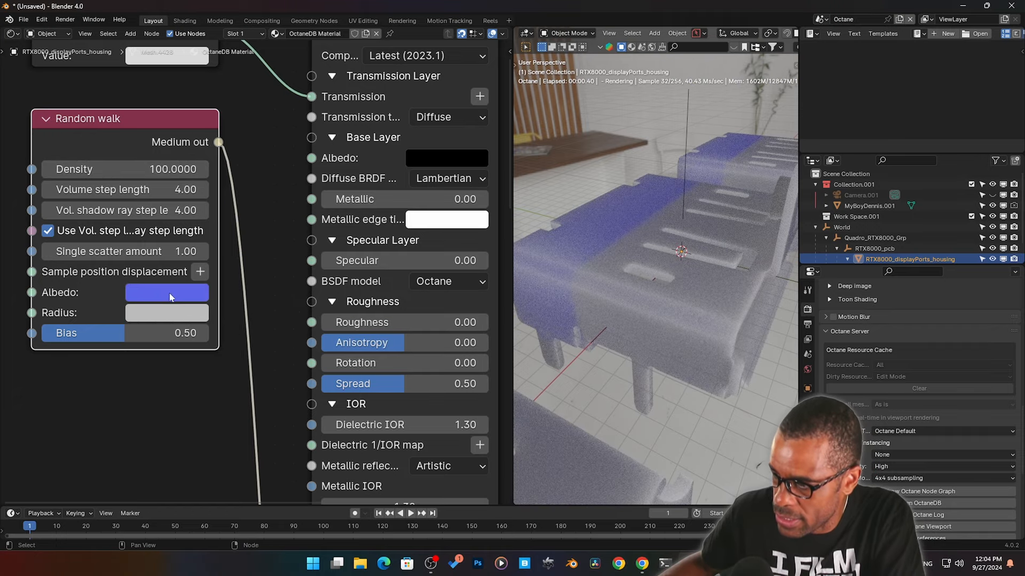
key(ctrl+v)
click(171, 312)
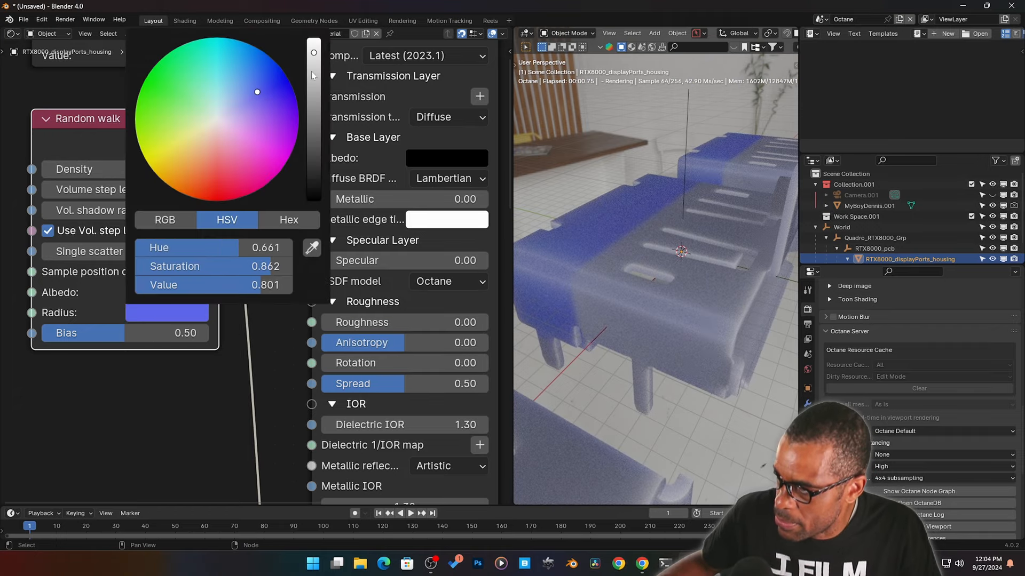
drag(314, 66, 314, 79)
middle_drag(700, 315, 647, 284)
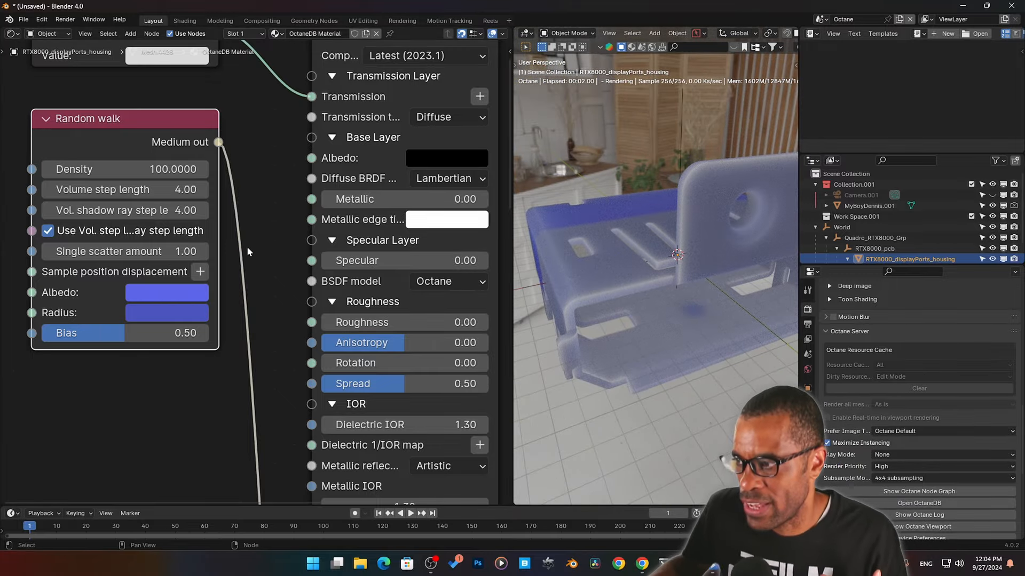
Step: Switch to the Cycles scene and reset the Principled BSDF to its default values
scroll(246, 245, down, 4)
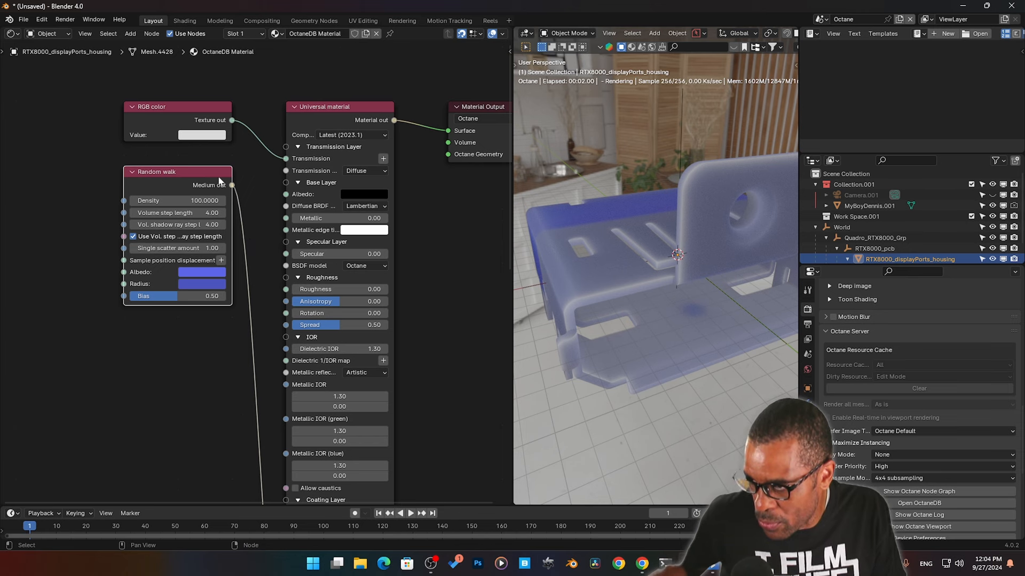
middle_drag(239, 185, 235, 186)
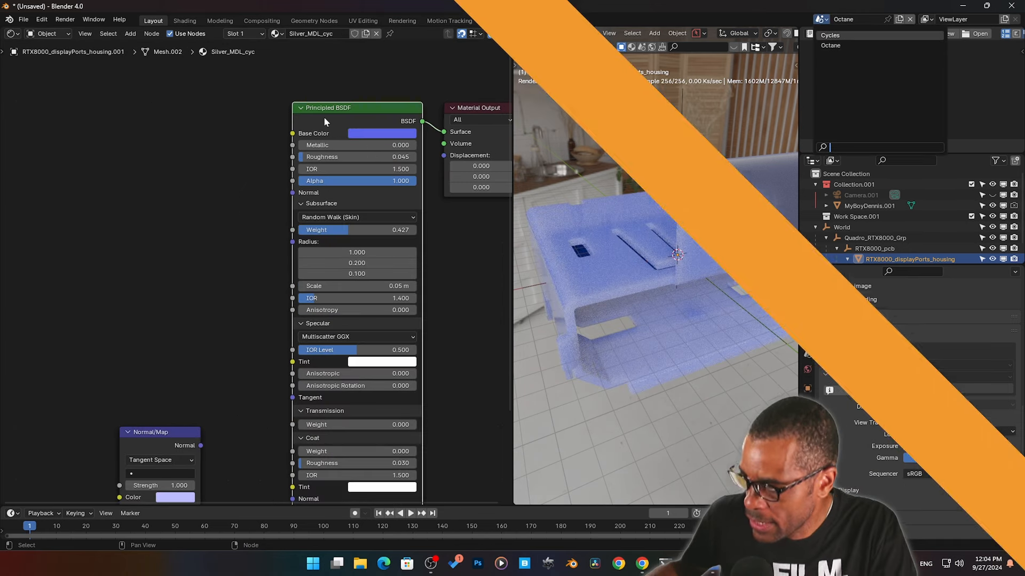
key(BackSpace)
Step: Expand the Principled BSDF's Specular section and keep its Subsurface section collapsed
click(320, 203)
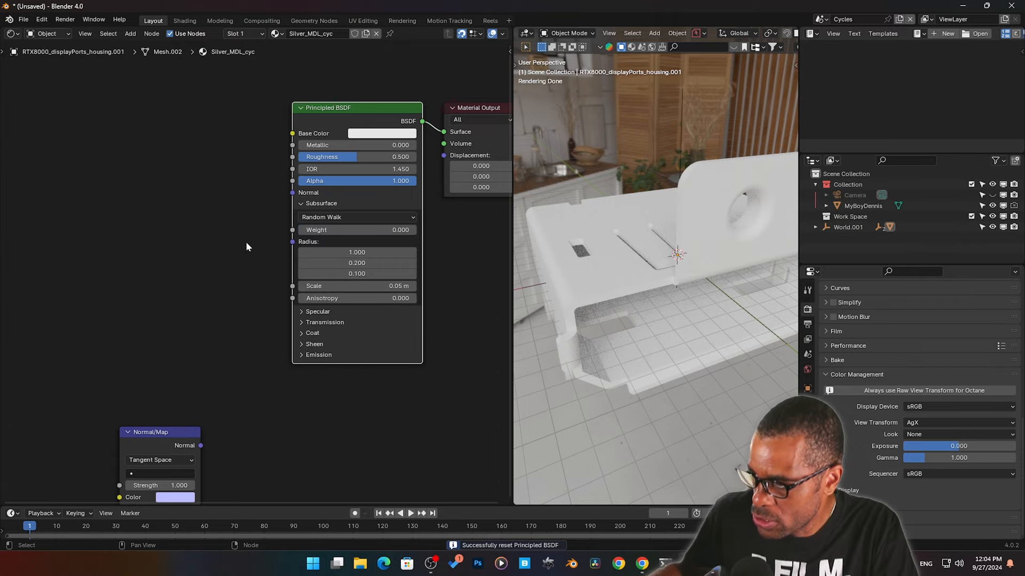
middle_drag(261, 267, 224, 227)
click(266, 272)
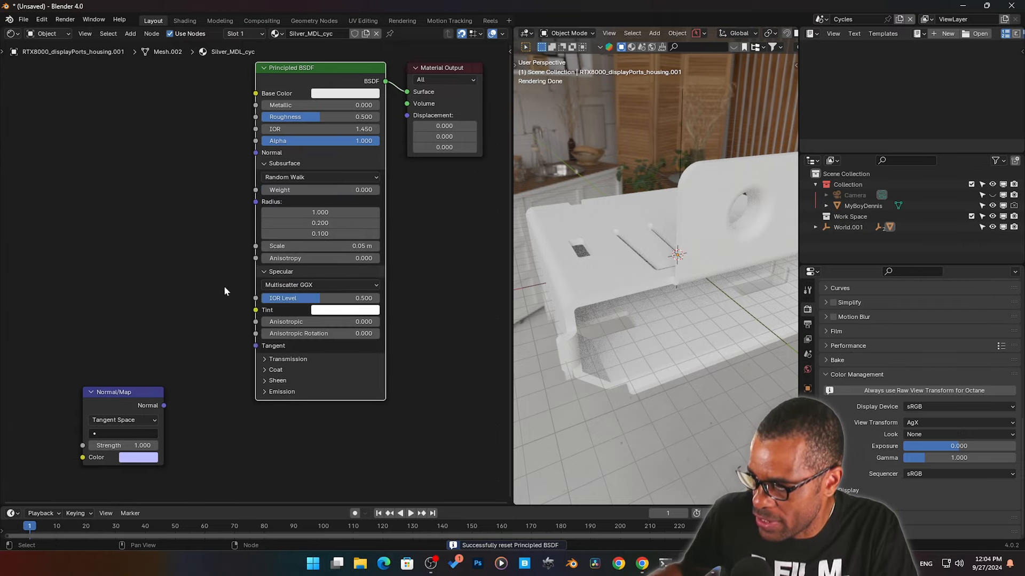
click(270, 164)
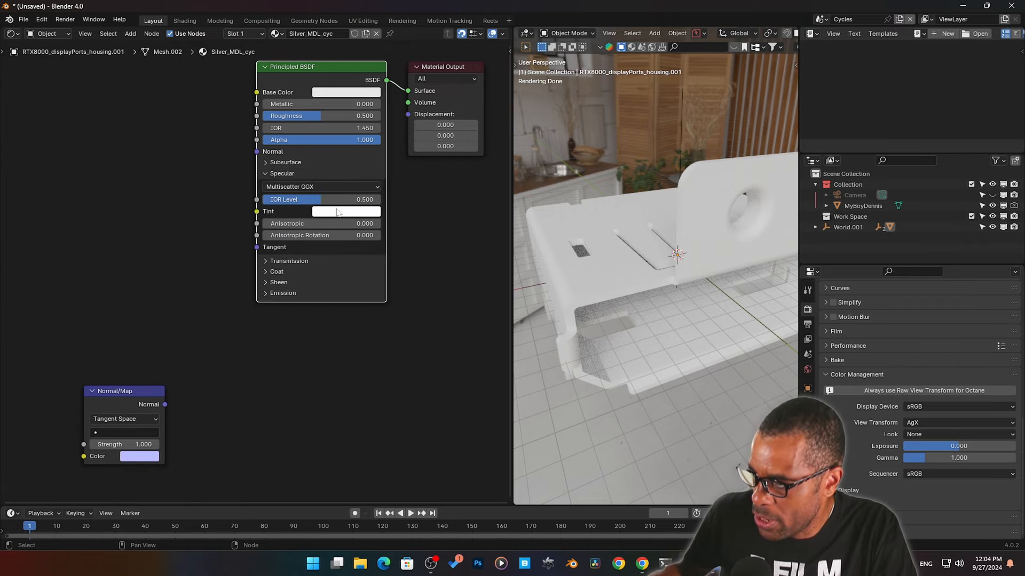
Step: Set the Principled BSDF's Base Color to a dark red and its Roughness to 0.164
middle_drag(648, 258, 674, 259)
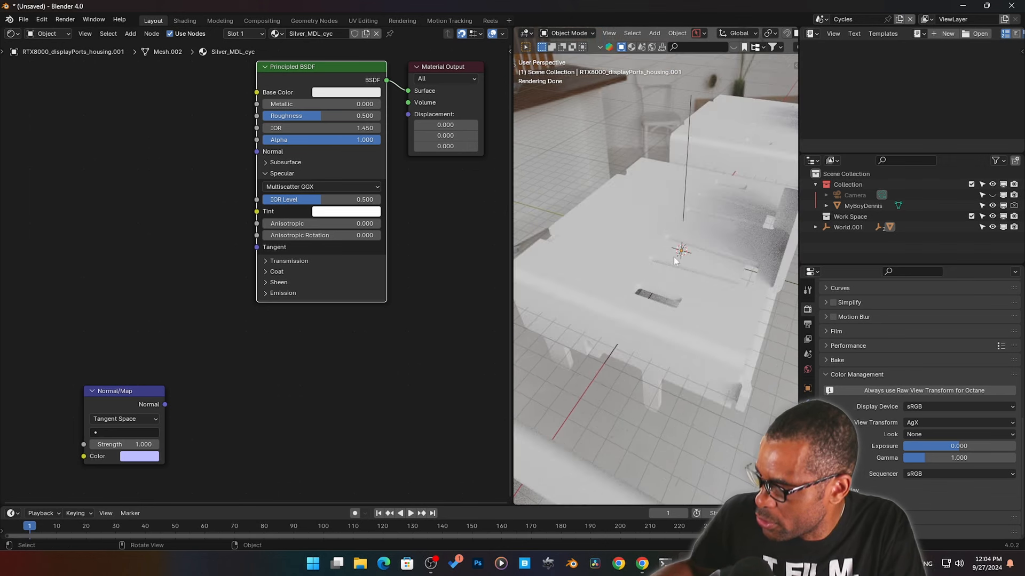
click(342, 92)
drag(367, 114, 357, 120)
click(363, 95)
drag(377, 245, 300, 246)
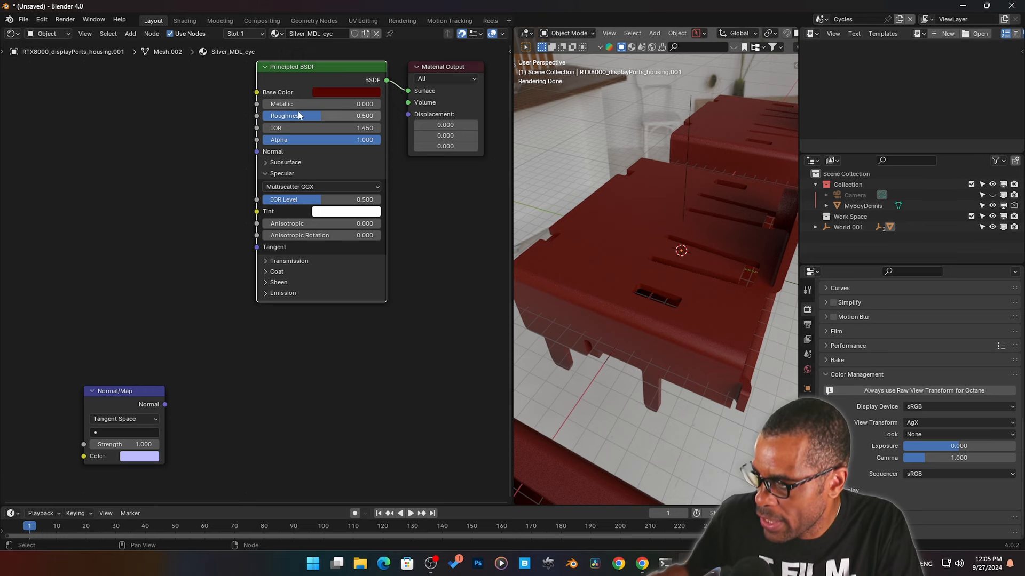
drag(296, 116, 263, 115)
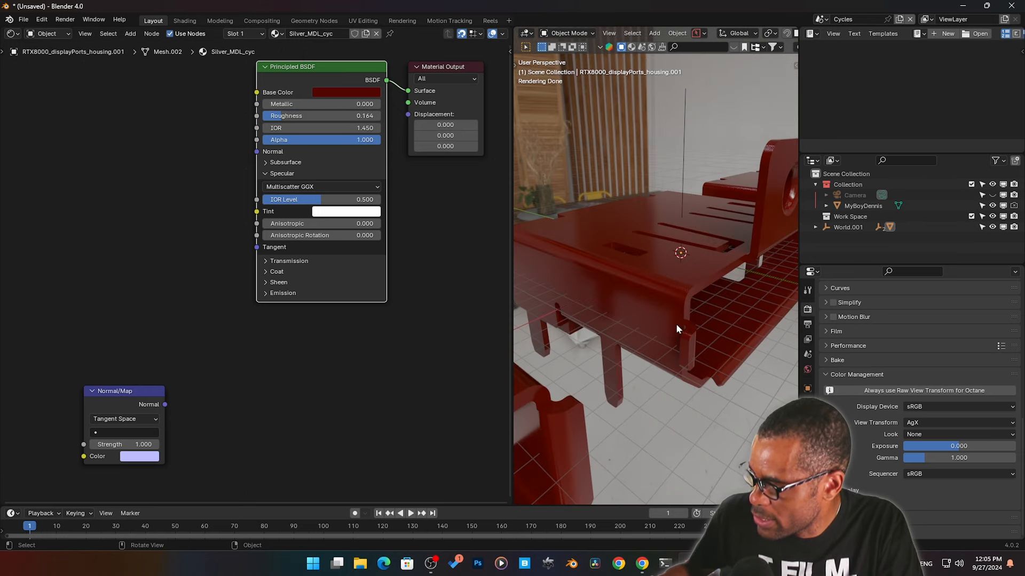
middle_drag(677, 325, 632, 331)
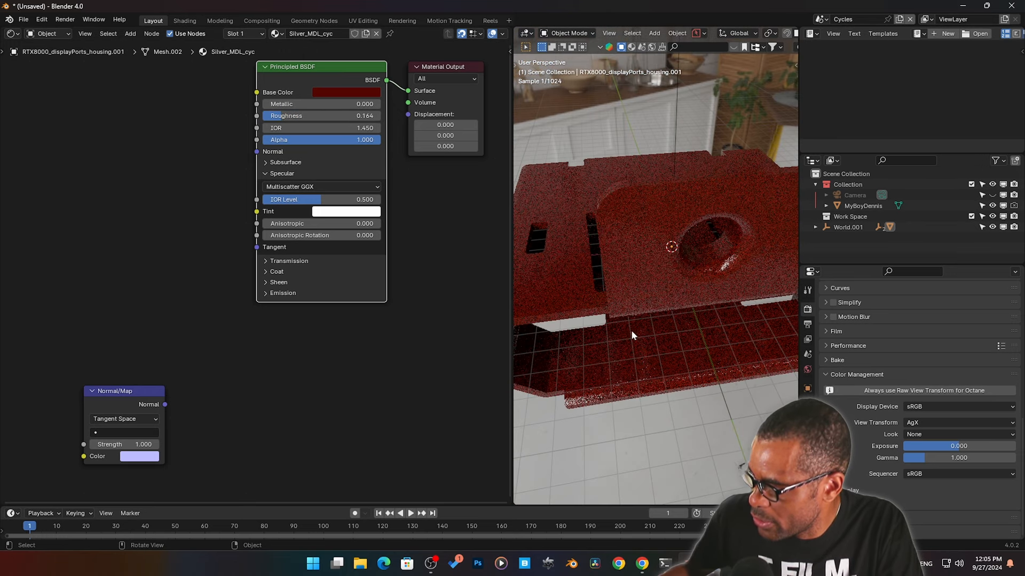
Step: Change the Principled BSDF's specular distribution to GGX and check the Specular settings
click(333, 187)
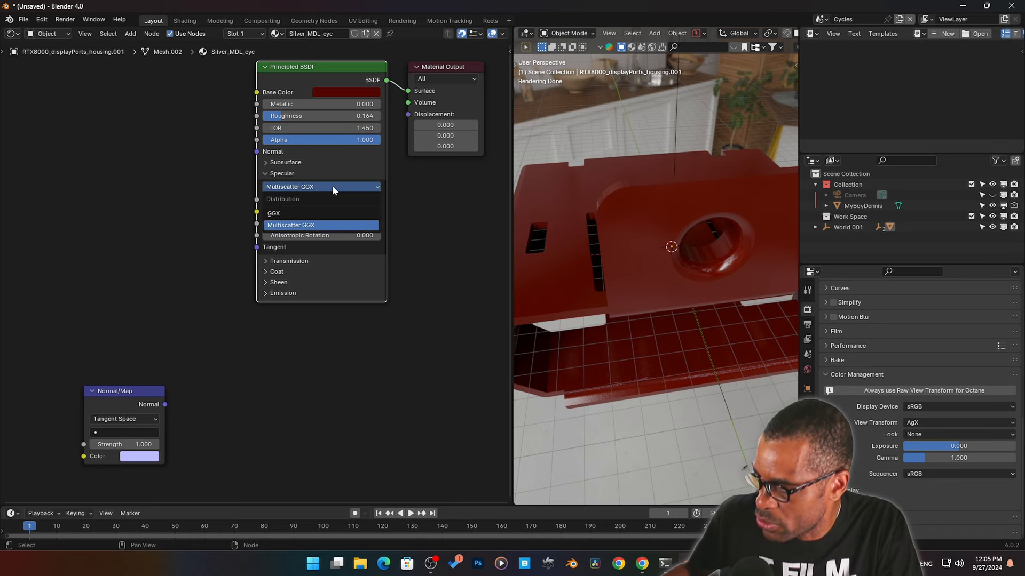
click(318, 214)
middle_drag(697, 216, 632, 244)
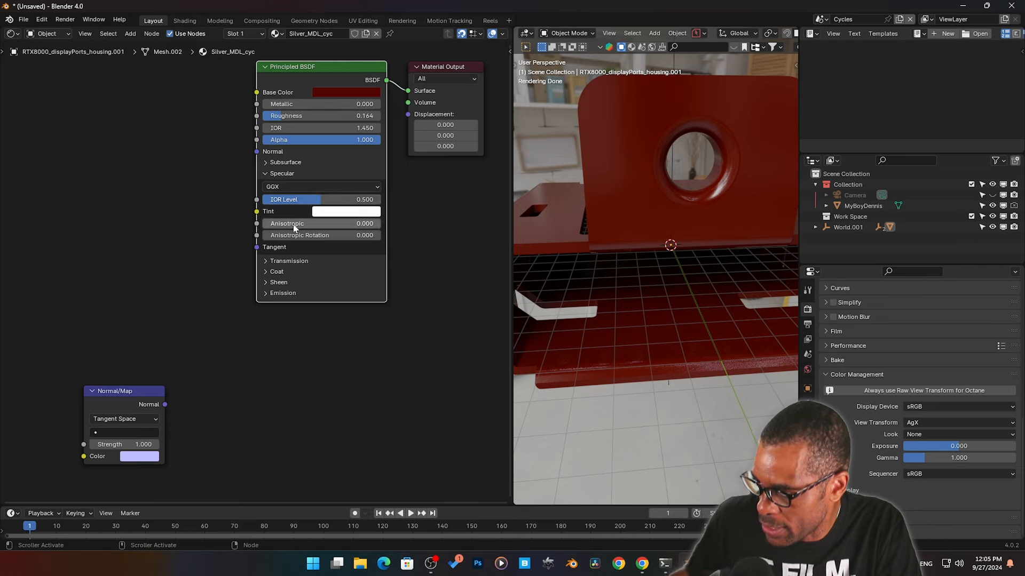
click(344, 212)
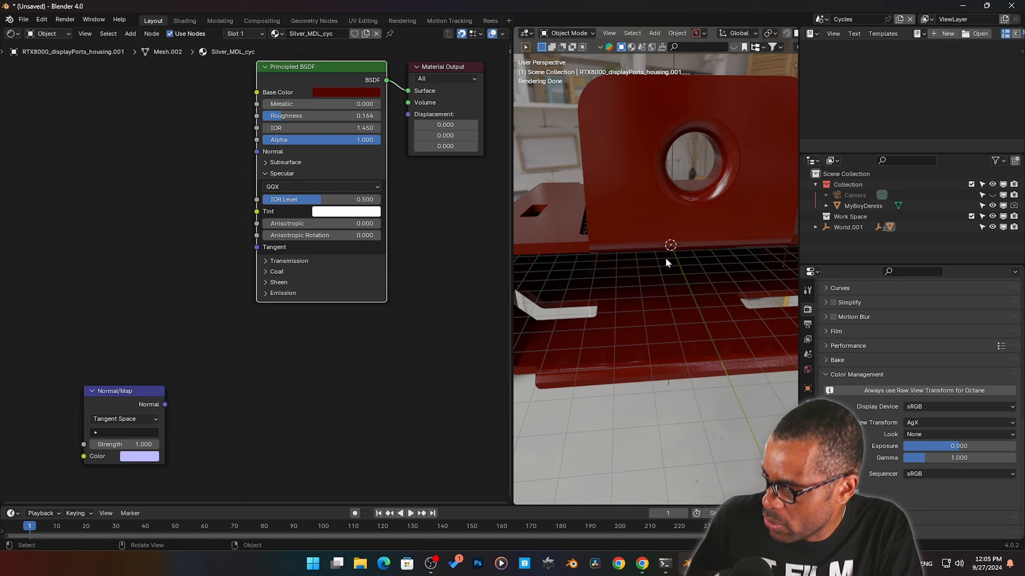
Step: Switch to the Octane scene and reset the Universal material to defaults without the RGB color and Random walk nodes
click(821, 20)
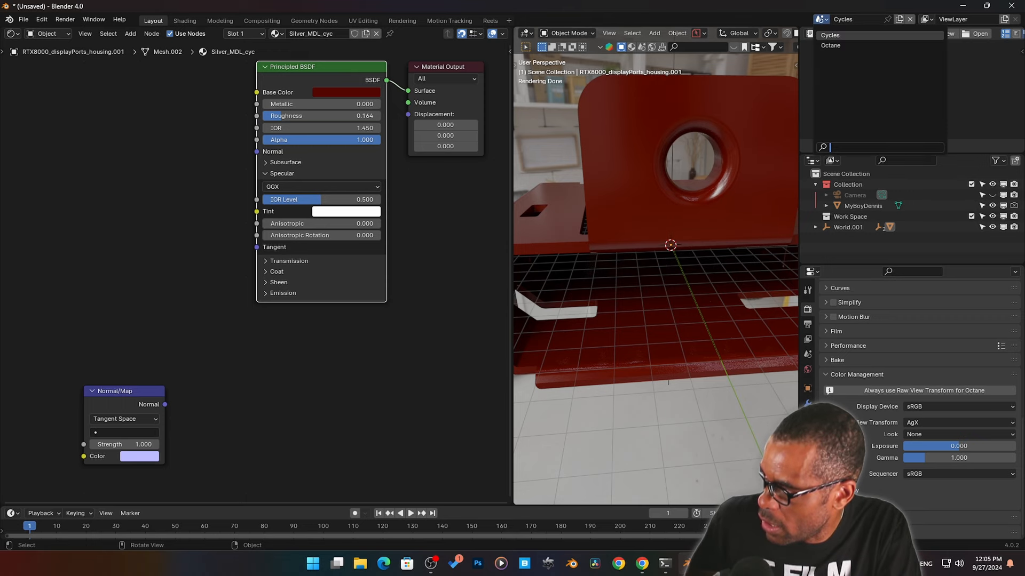
click(833, 46)
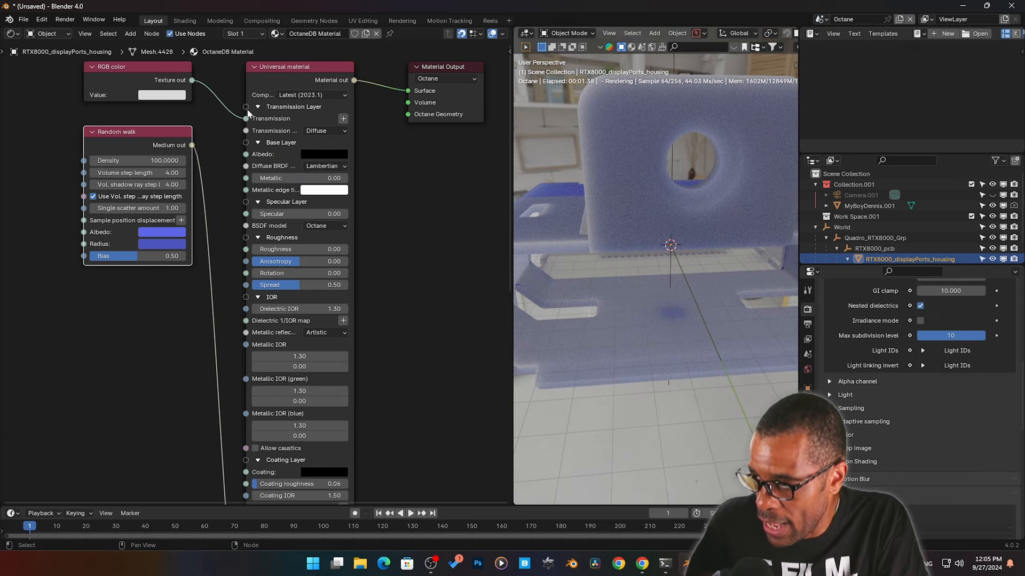
click(296, 75)
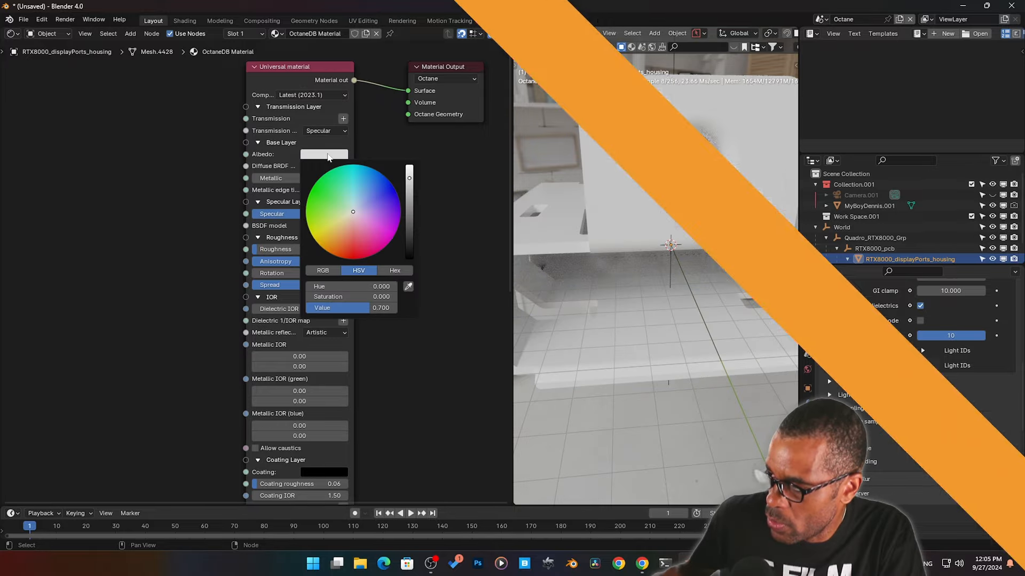
Step: Set the Universal material's Albedo to a dark red with hue 0.994, saturation 0.945 and value 0.058
click(357, 252)
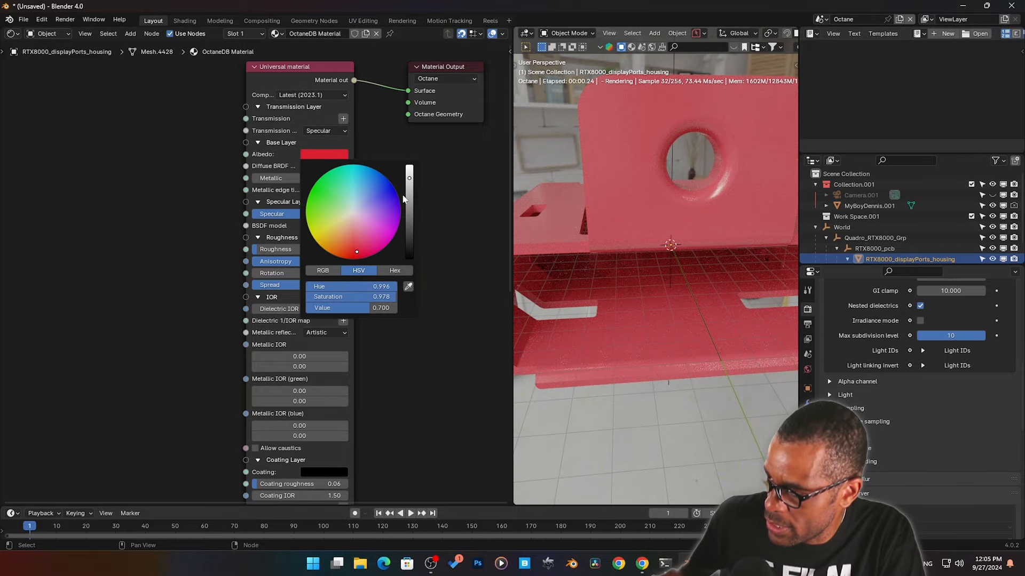
drag(410, 178, 409, 234)
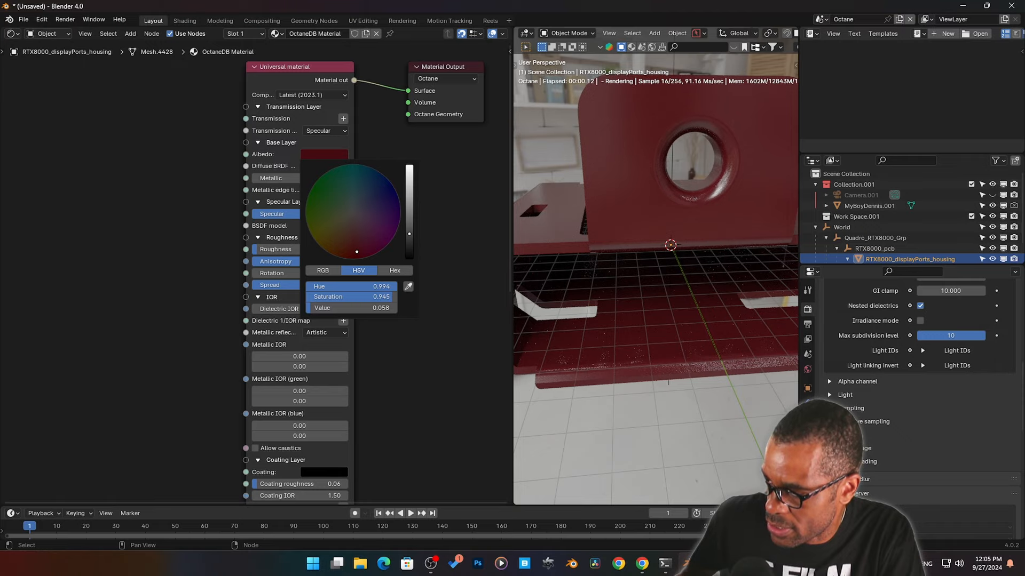
middle_drag(611, 228, 659, 245)
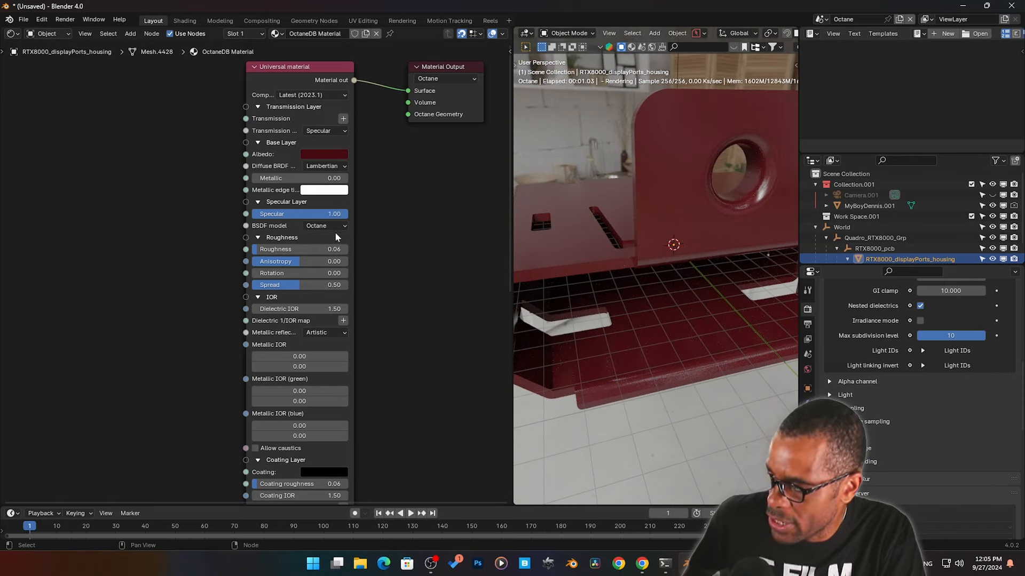
Step: Set the Universal material's BSDF model to GGX and inspect the reflections on the display ports housing
scroll(286, 220, up, 3)
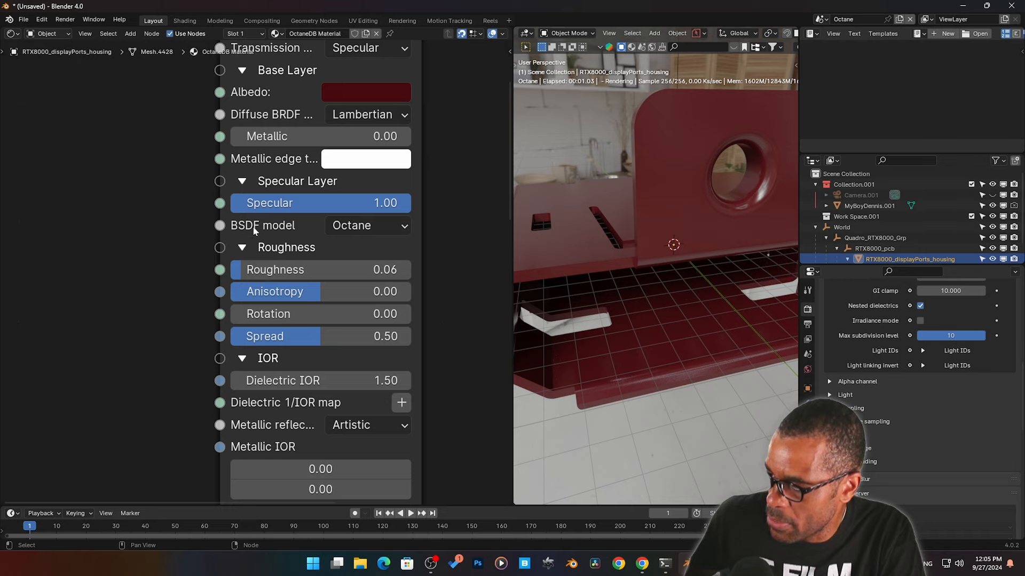
click(358, 229)
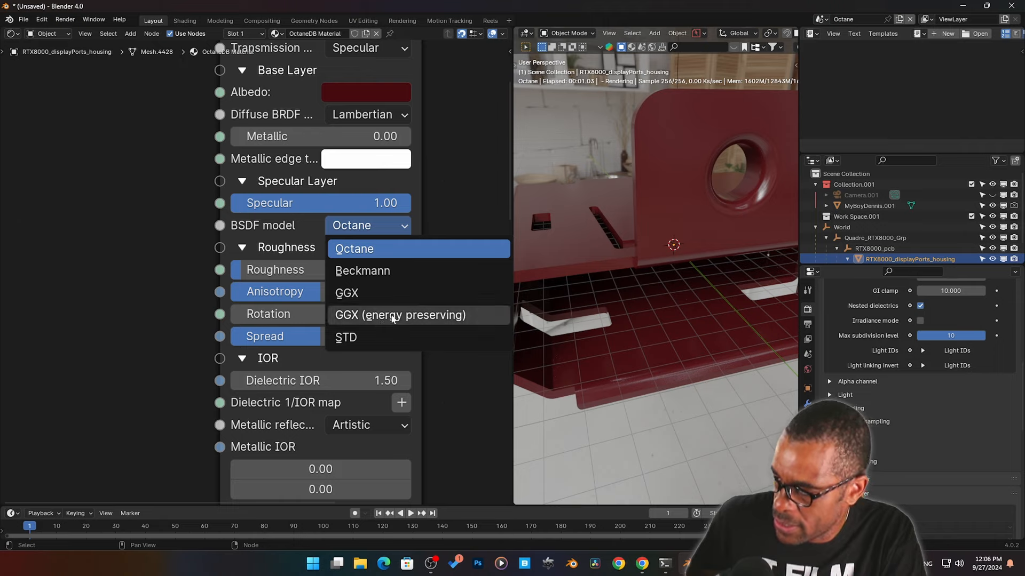
click(359, 295)
middle_drag(574, 248, 691, 284)
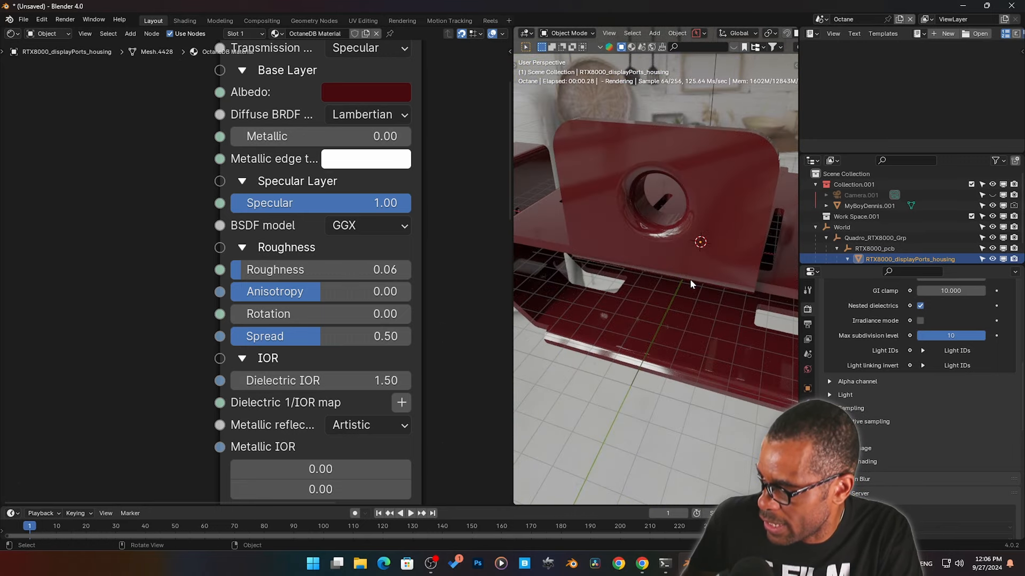
Step: Compare the GGX reflections around the housing's round hole between the Cycles and Octane scenes
click(819, 21)
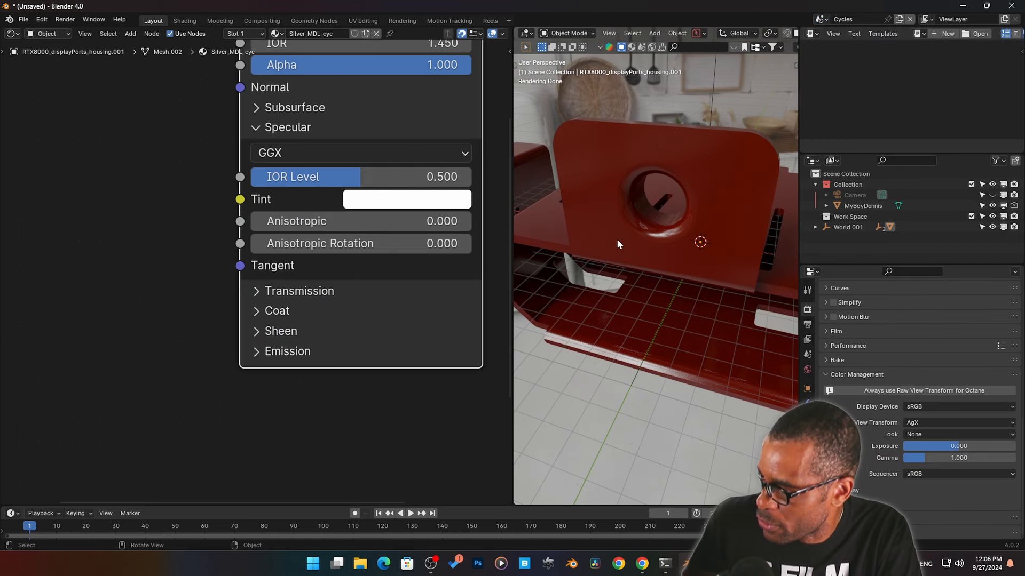
middle_drag(618, 240, 571, 212)
scroll(440, 298, up, 3)
middle_drag(441, 298, 439, 318)
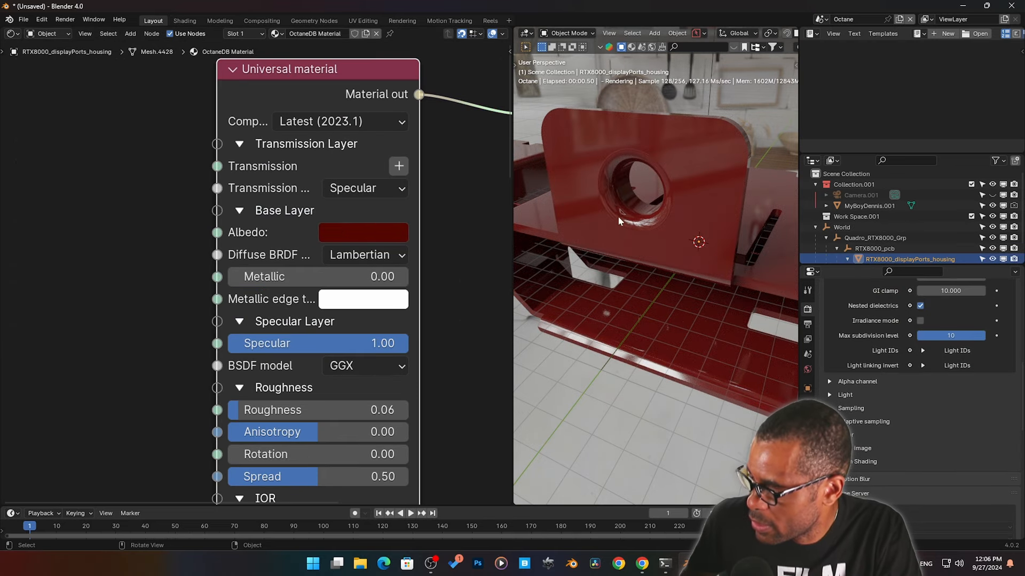
scroll(661, 240, up, 2)
middle_drag(664, 240, 631, 245)
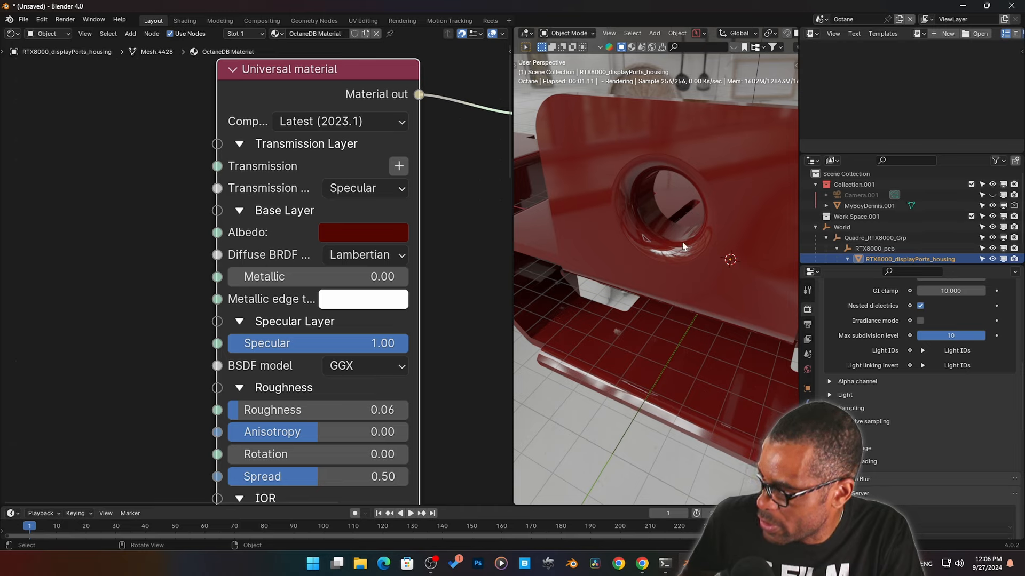
Step: Switch to the Cycles scene and set the Principled BSDF's Roughness to 0.086
click(819, 20)
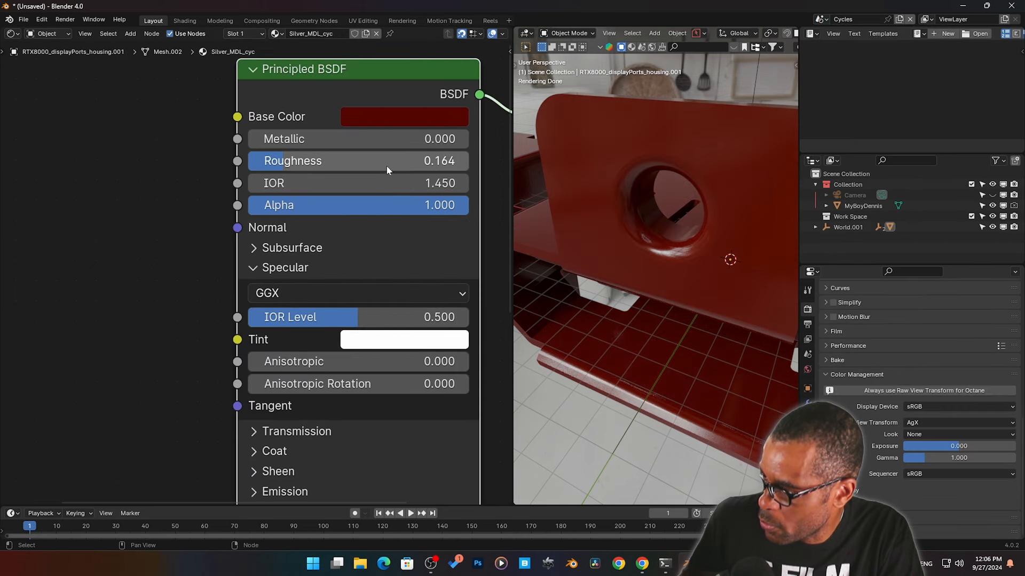
drag(388, 165, 368, 165)
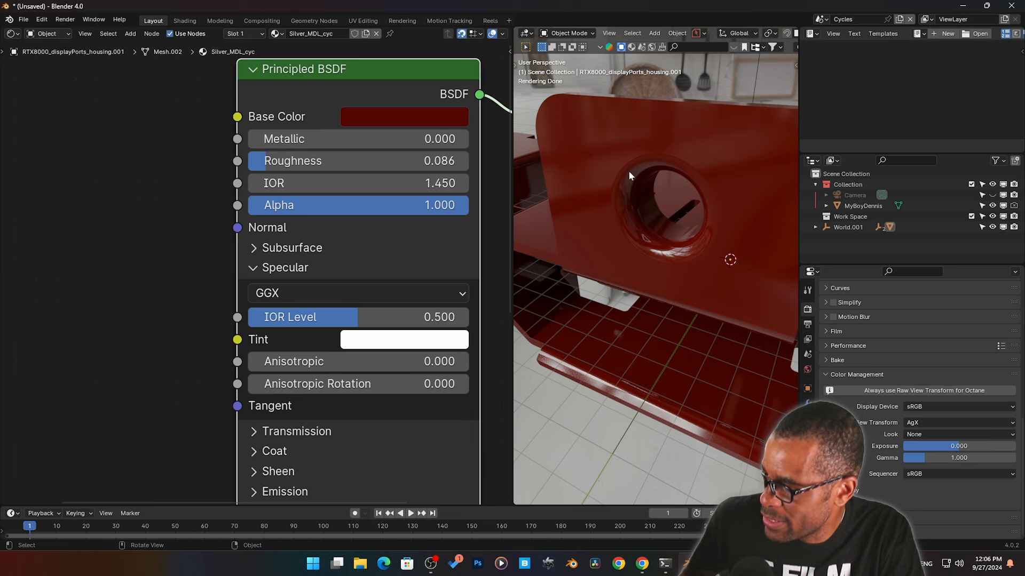
middle_drag(693, 268, 689, 263)
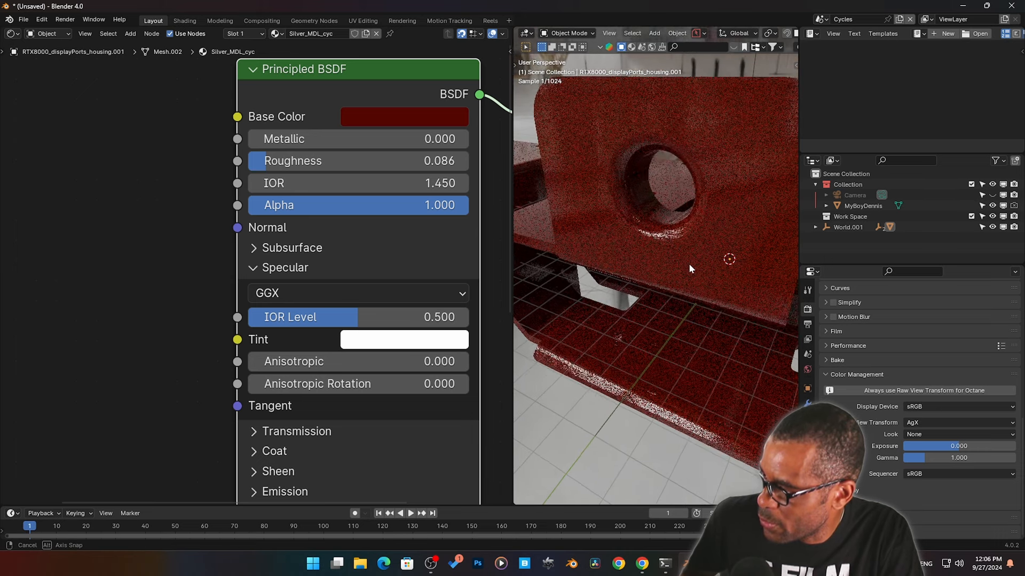
Step: Switch to the Octane scene and review the Universal material's BSDF model options and its Roughness and IOR settings
click(821, 19)
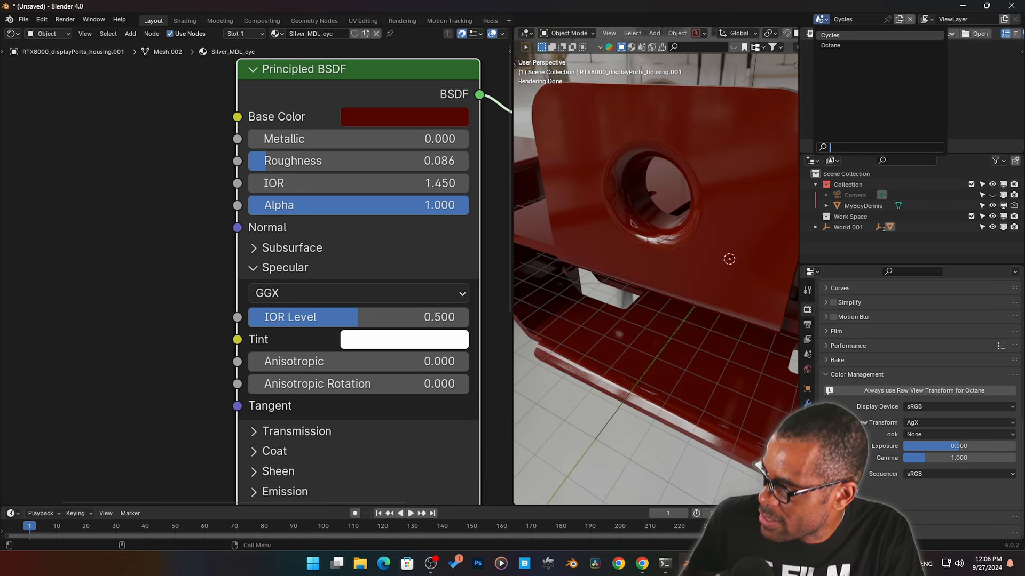
click(833, 46)
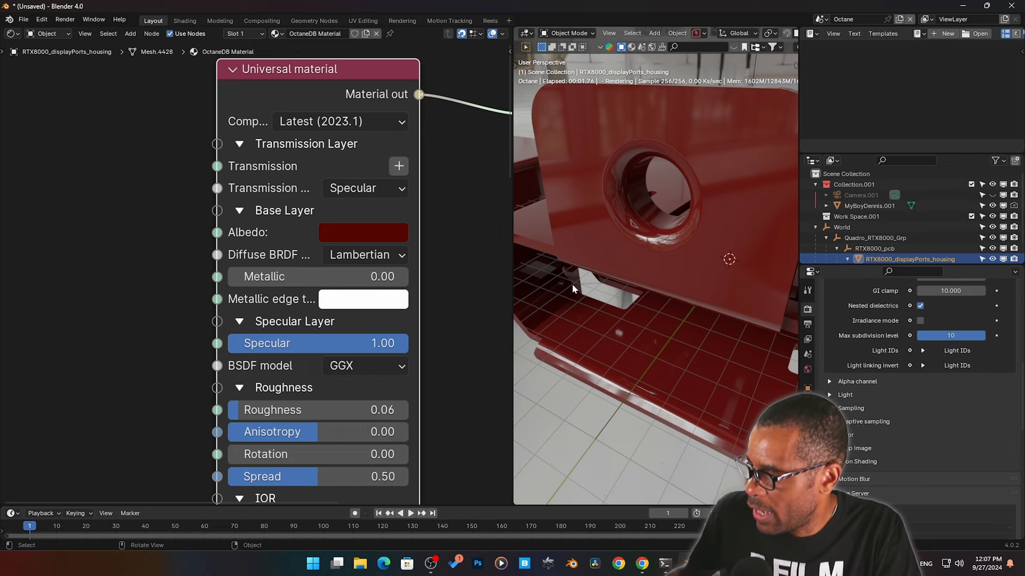
click(375, 367)
click(433, 360)
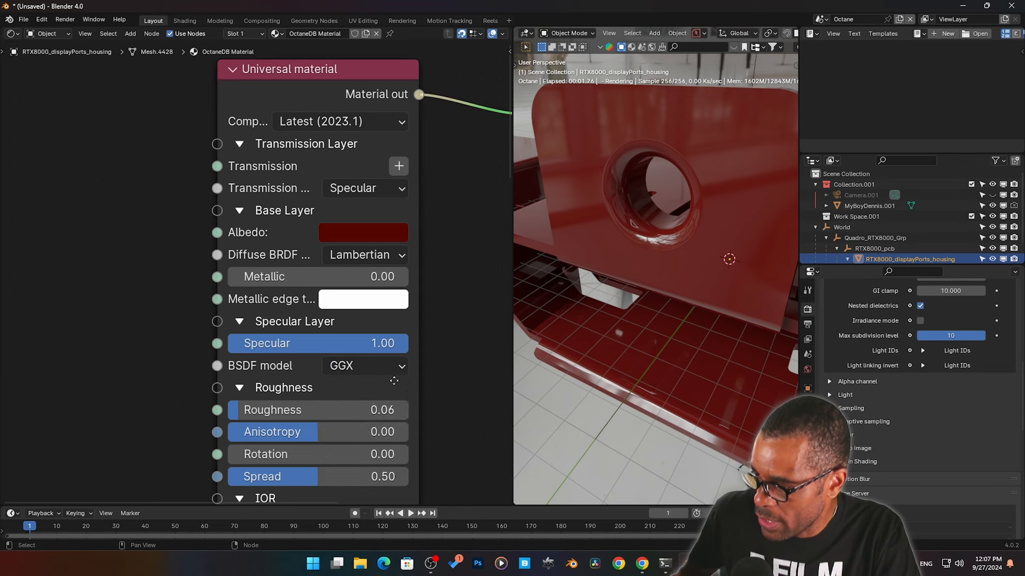
middle_drag(394, 381, 380, 260)
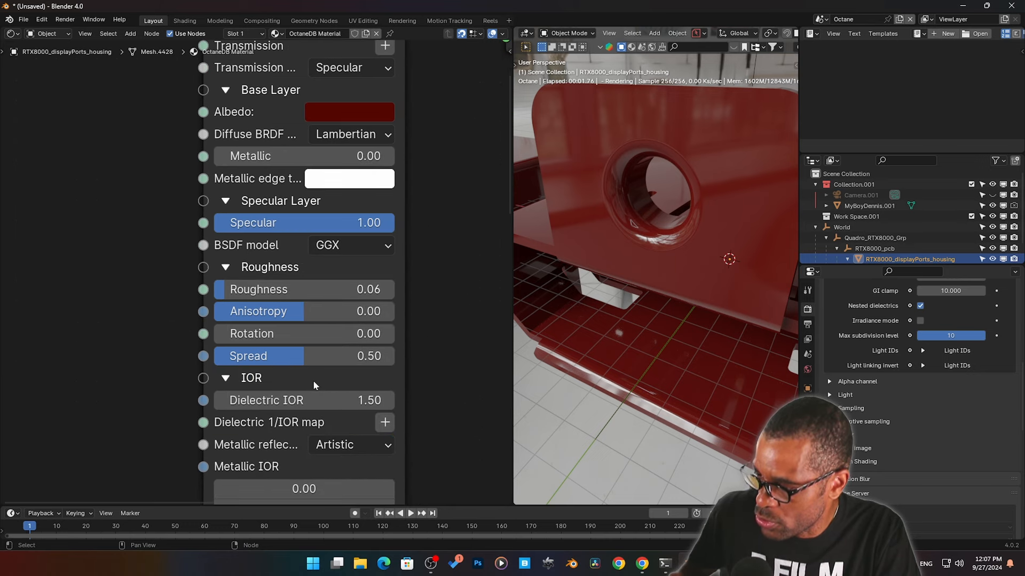
shift+scroll(313, 382, down, 4)
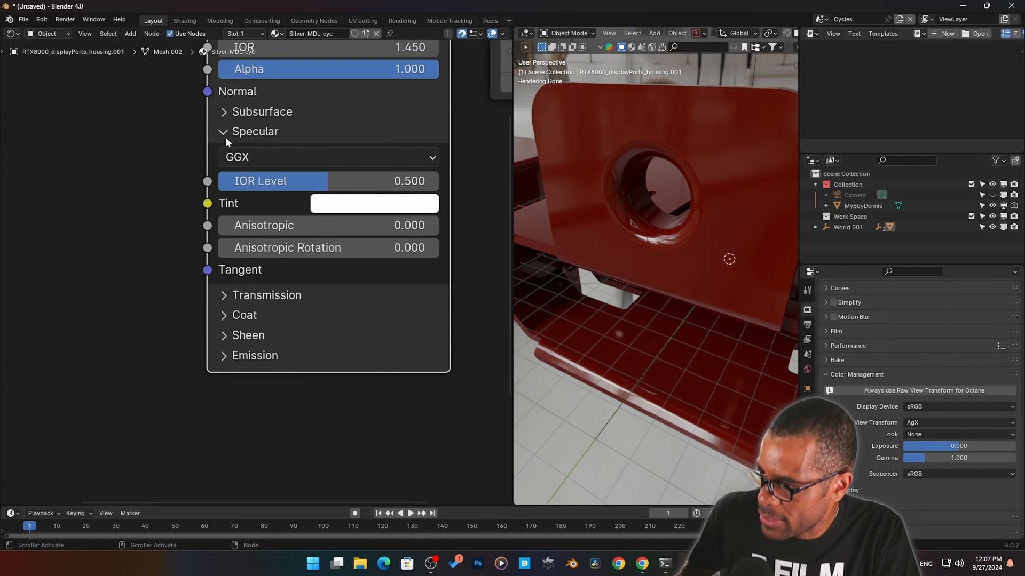
Step: Collapse the Principled BSDF's Specular section, expand Transmission, and set the transmission Weight to 1.000
click(227, 139)
click(223, 152)
drag(242, 177, 438, 176)
middle_drag(643, 235, 652, 278)
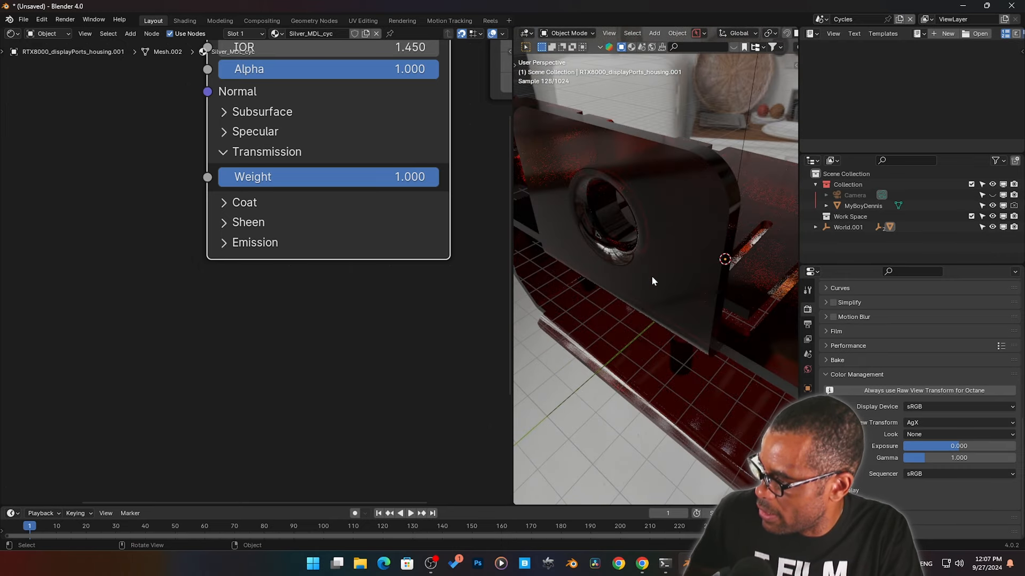
Step: Switch to the Octane scene and collapse the Universal material's Roughness and Specular Layer sections
click(843, 19)
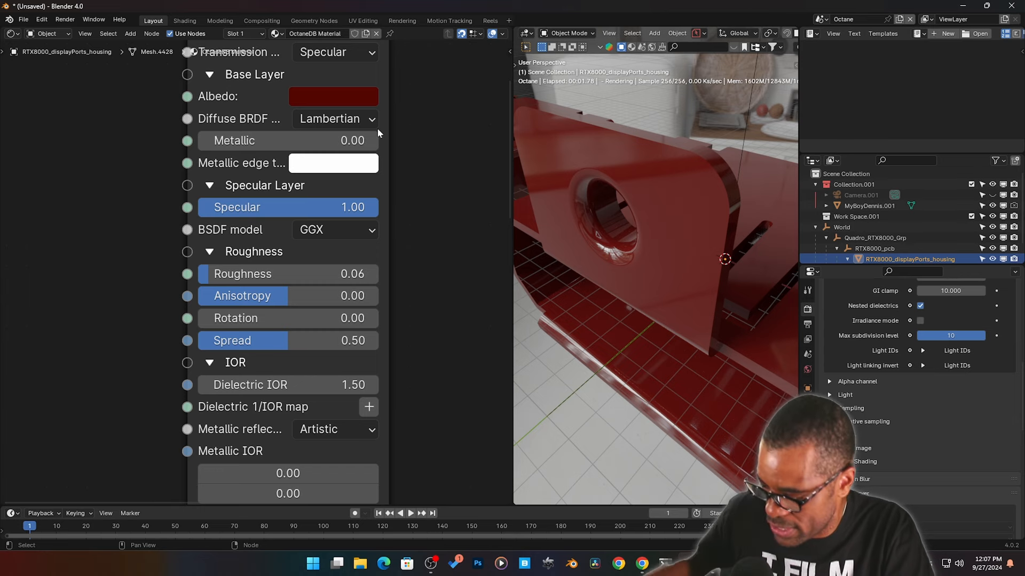
scroll(421, 255, down, 1)
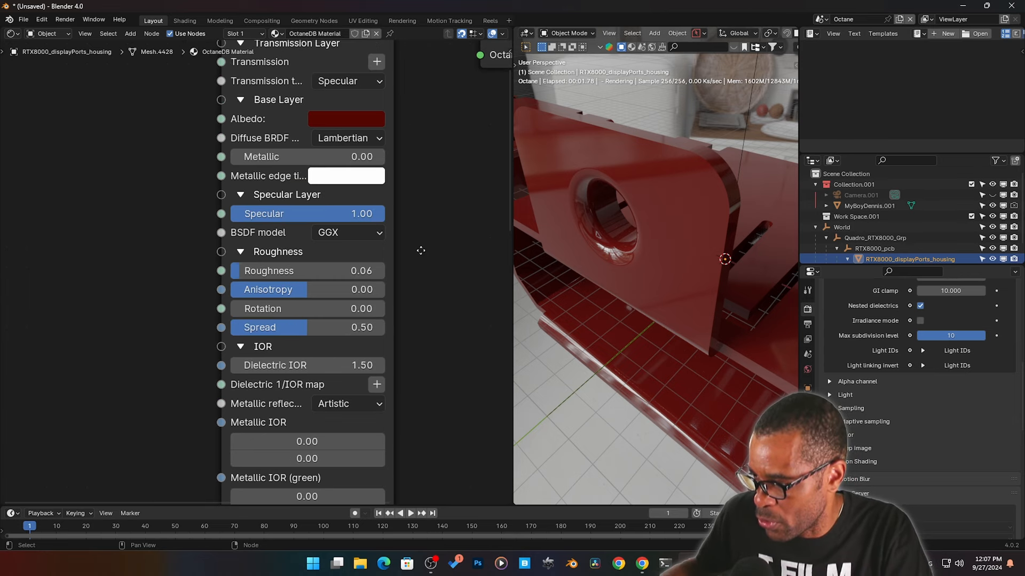
click(237, 261)
click(225, 205)
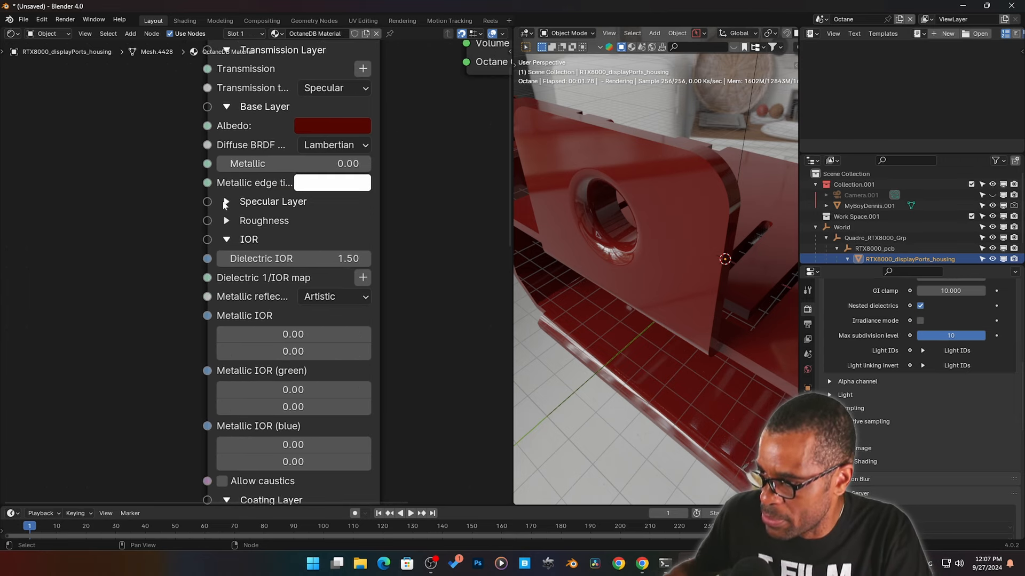
click(227, 107)
click(227, 108)
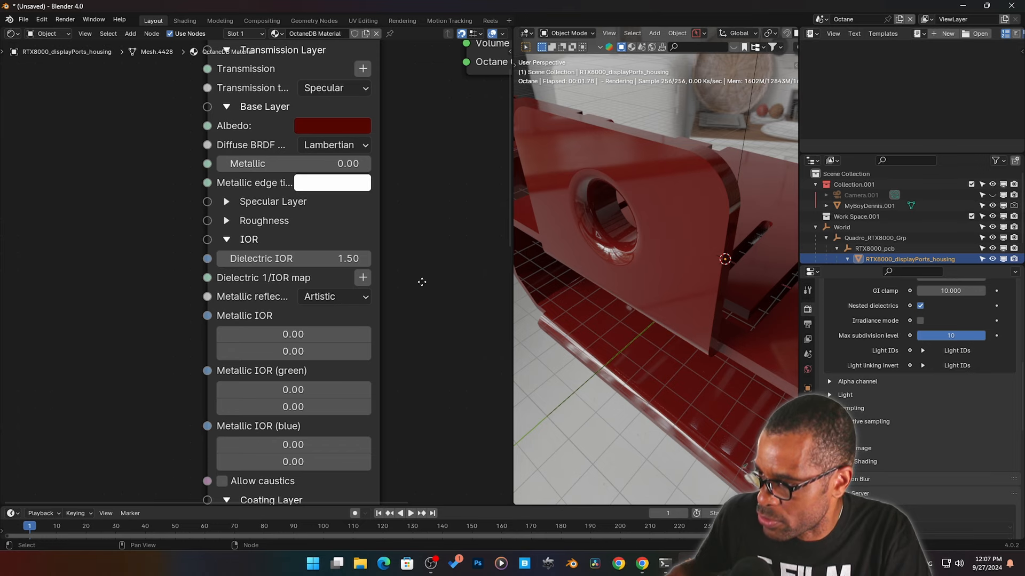
middle_drag(422, 282, 409, 231)
middle_drag(372, 116, 364, 260)
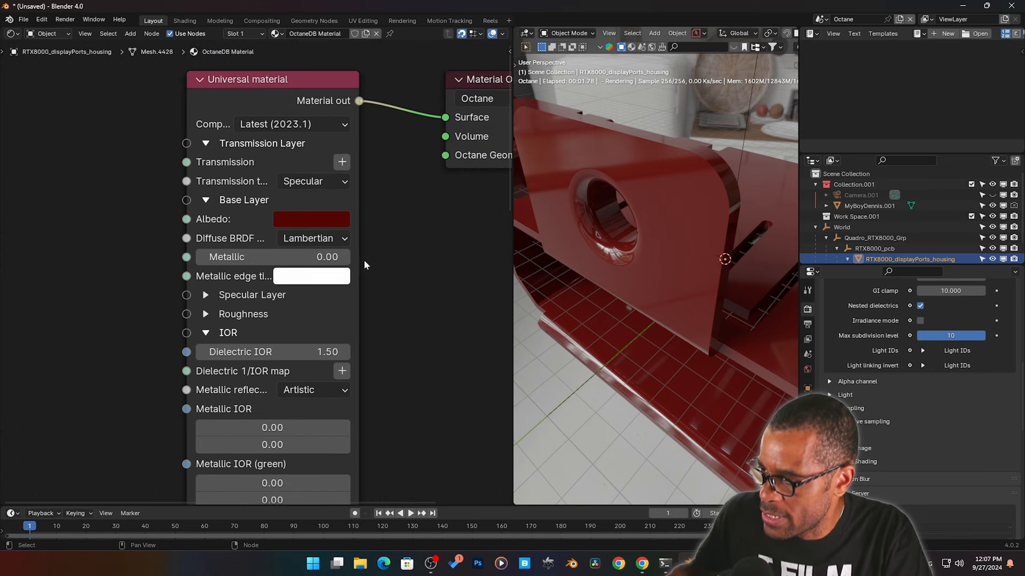
Step: Check the transmission type options and connect a Grayscale color node to the Universal material's Transmission input
click(315, 184)
click(313, 208)
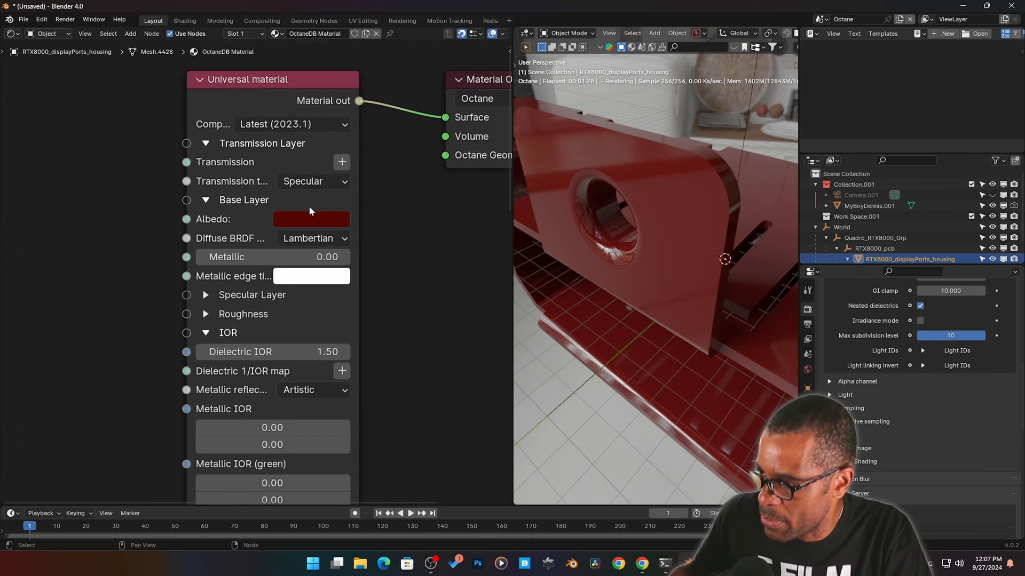
click(215, 144)
click(215, 144)
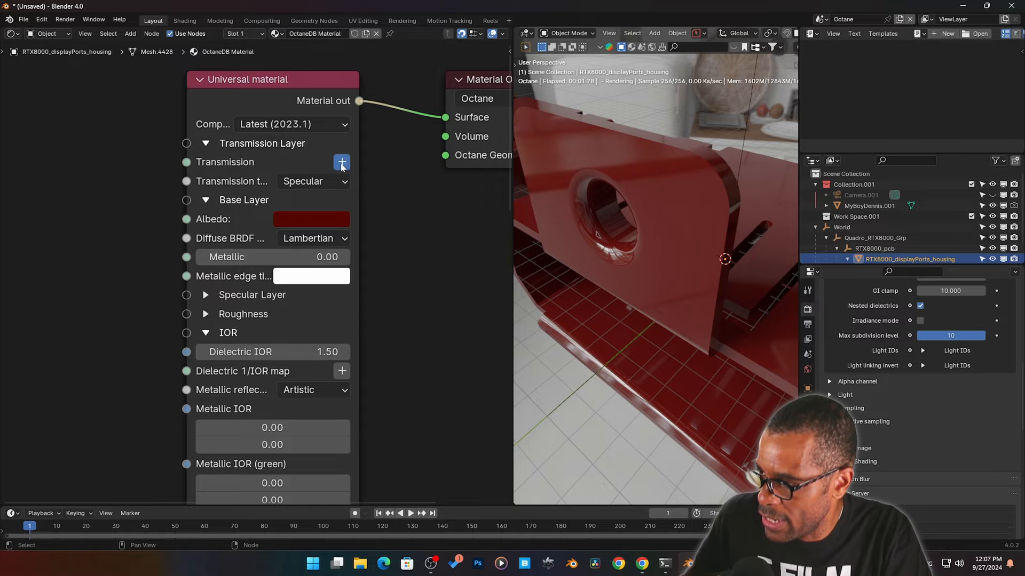
click(342, 162)
click(397, 175)
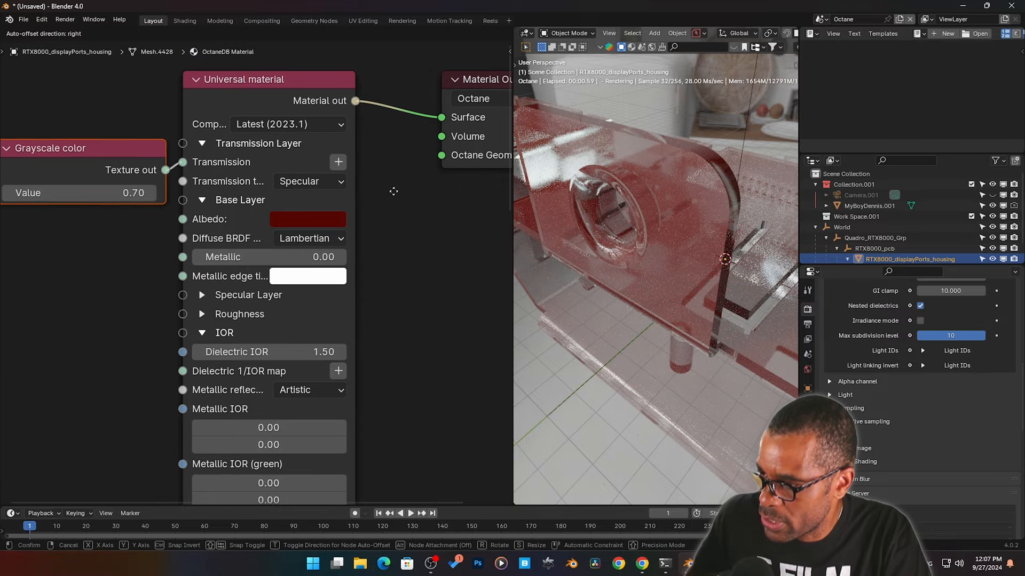
Step: Try different transmission strengths on the Grayscale color node, ending with a Value of 0.52
middle_drag(167, 226, 212, 230)
mouse_move(96, 180)
mouse_down()
mouse_move(70, 180)
mouse_move(123, 179)
mouse_move(82, 179)
mouse_up()
drag(107, 180, 115, 180)
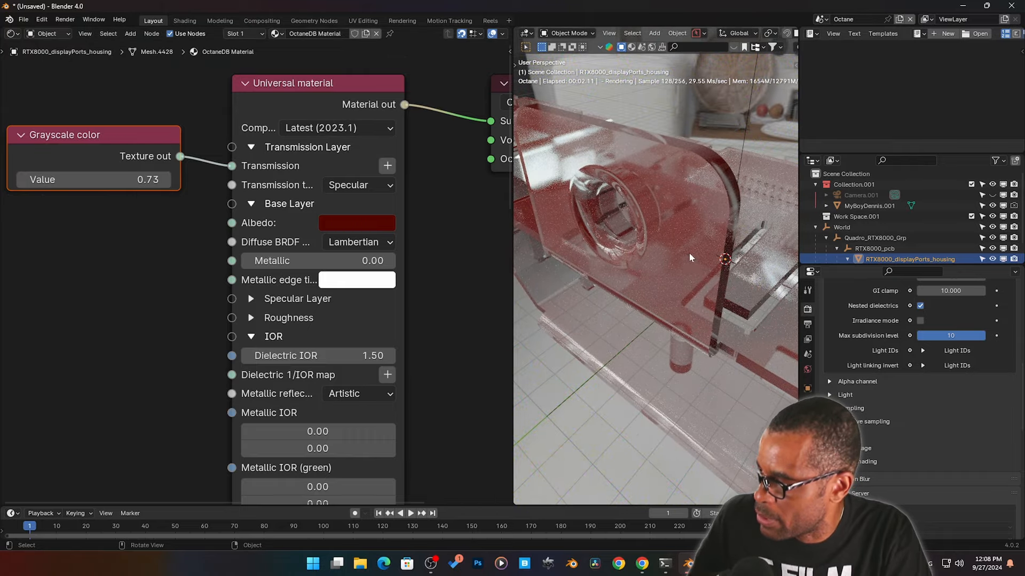
middle_drag(688, 252, 652, 281)
drag(171, 179, 97, 180)
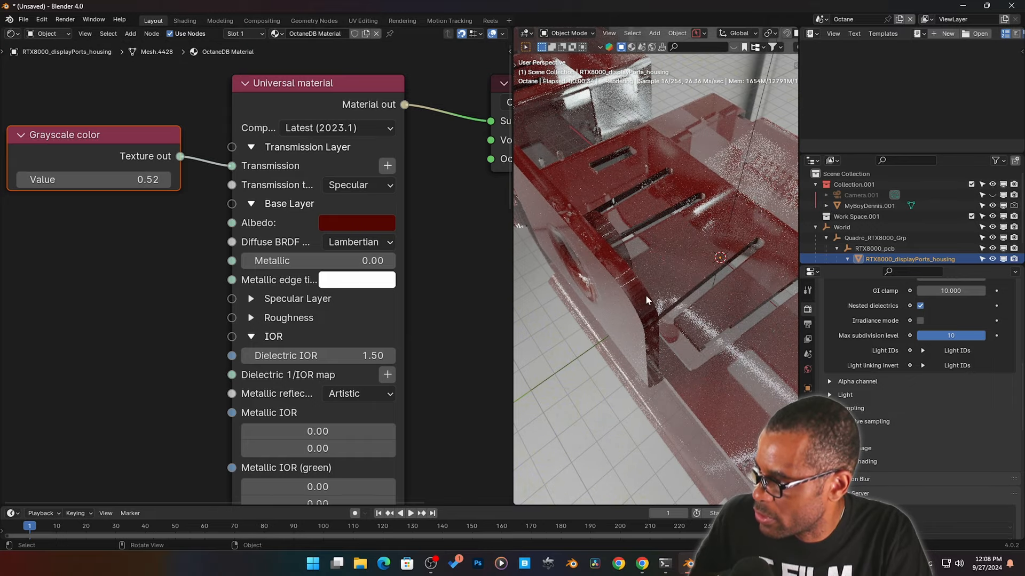
Step: Collapse the Universal material's IOR and Coating Layer sections
middle_drag(208, 309, 212, 248)
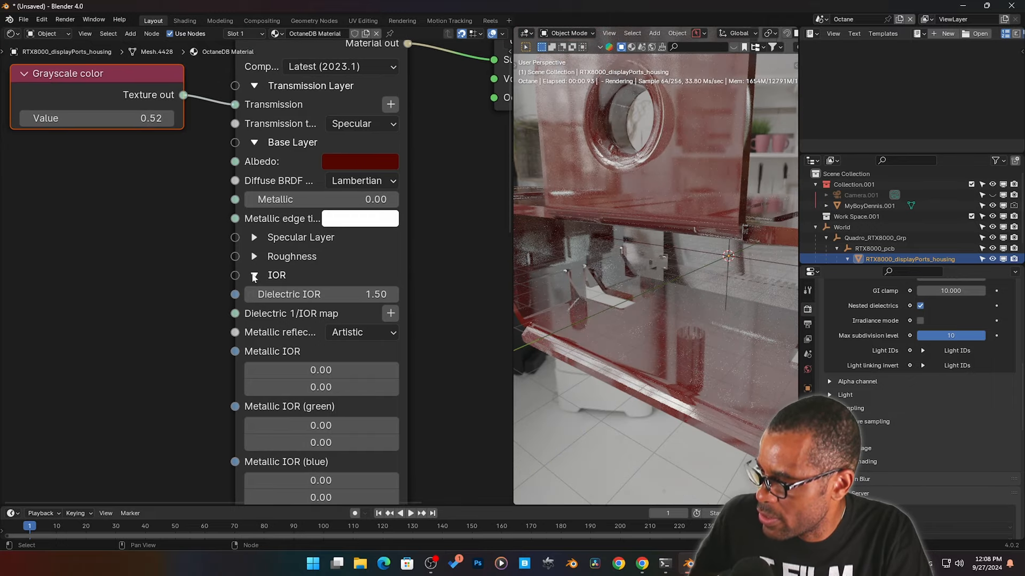
click(254, 276)
click(254, 294)
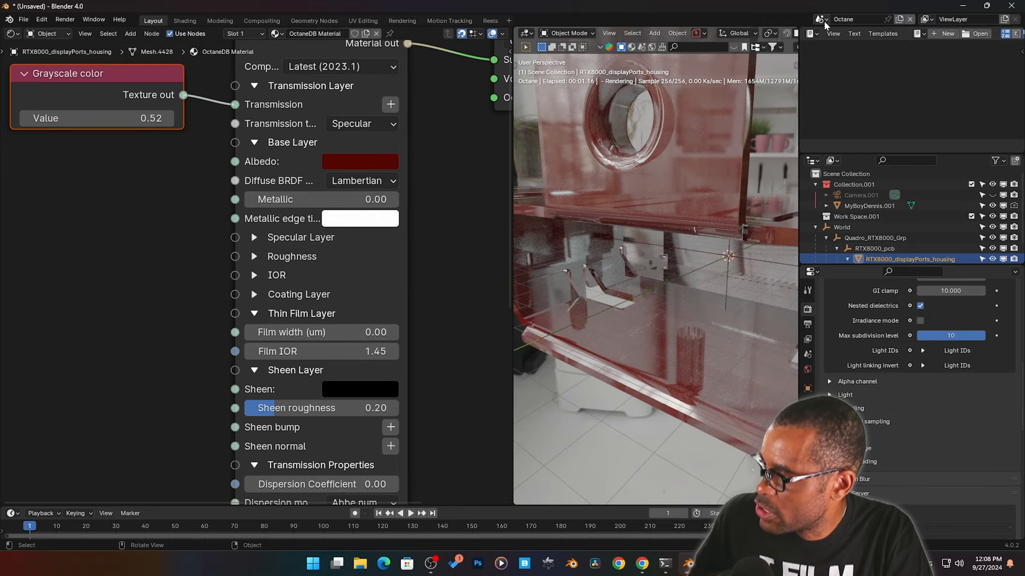
Step: Inspect the housing's transmission in the Cycles scene and return to the Octane scene for comparison
click(824, 21)
click(829, 38)
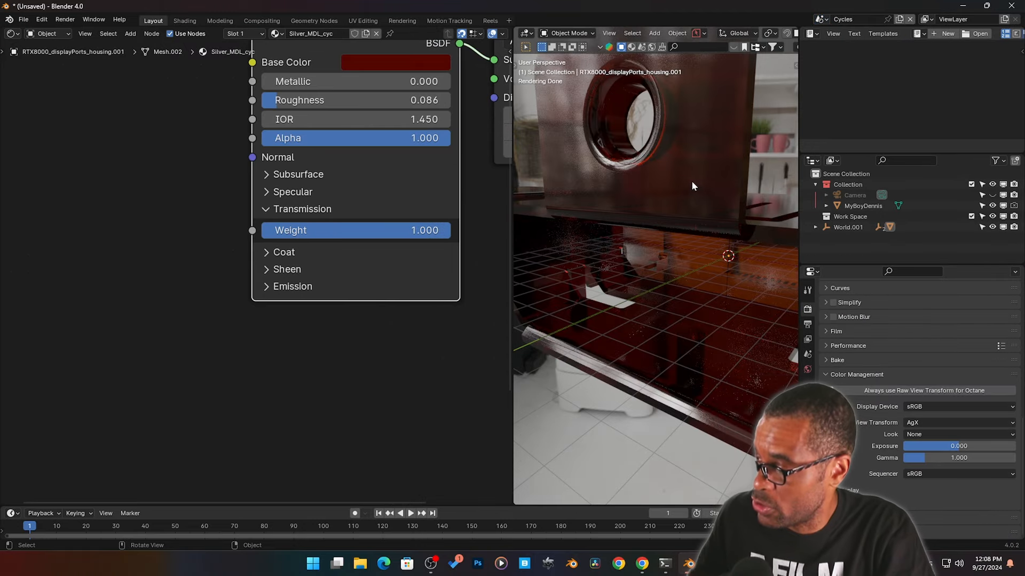
middle_drag(681, 168, 675, 212)
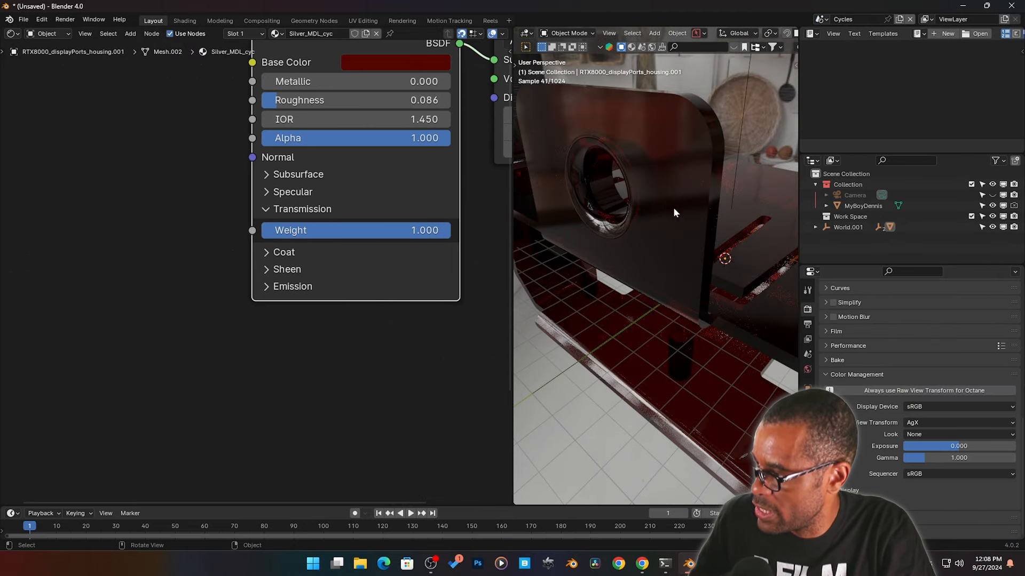
click(821, 19)
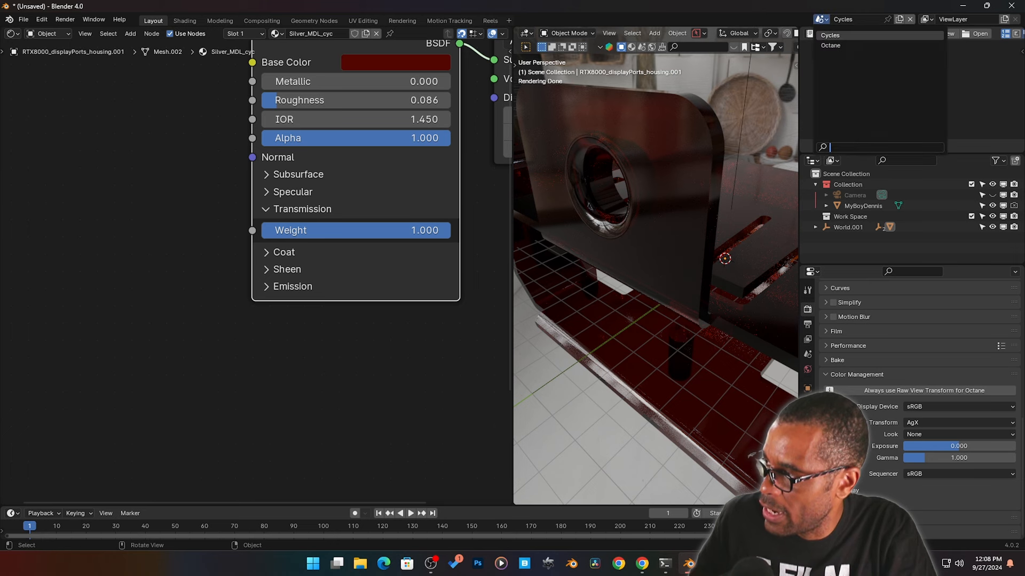
click(832, 46)
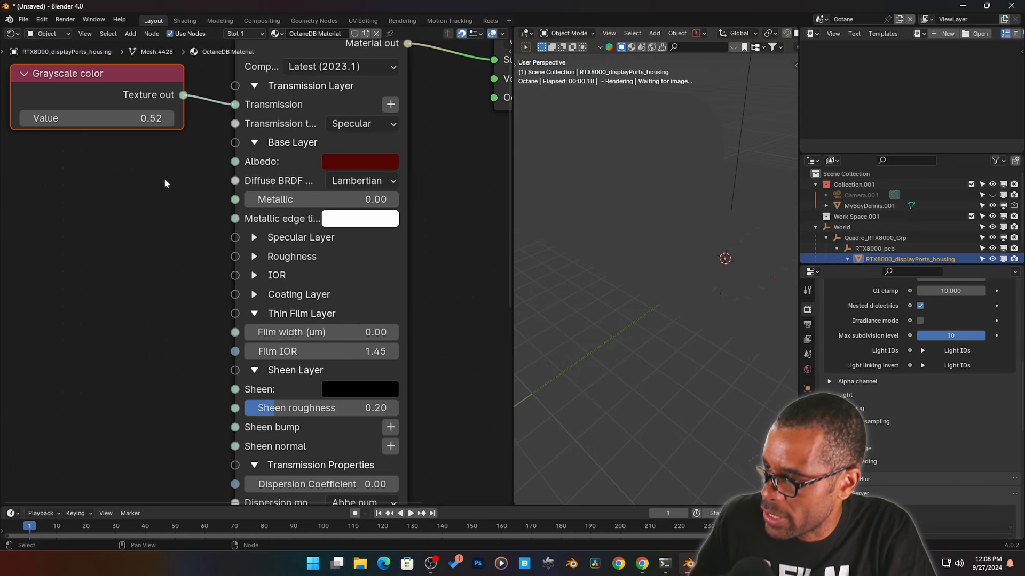
Step: Brighten the Universal material's Albedo to a vivid red and set the Grayscale color node's Value to 0.61
middle_drag(160, 183, 200, 183)
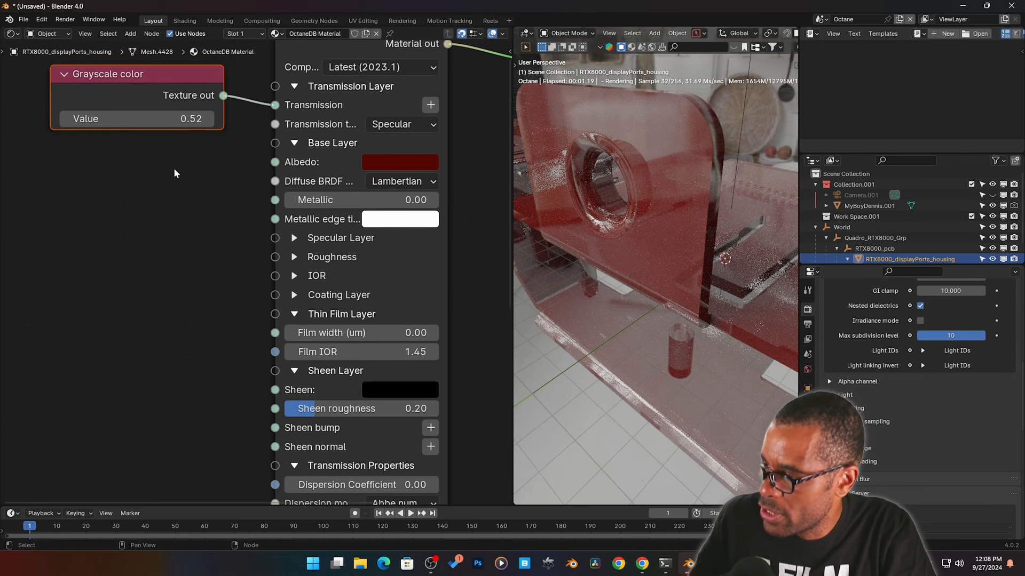
click(150, 88)
click(396, 163)
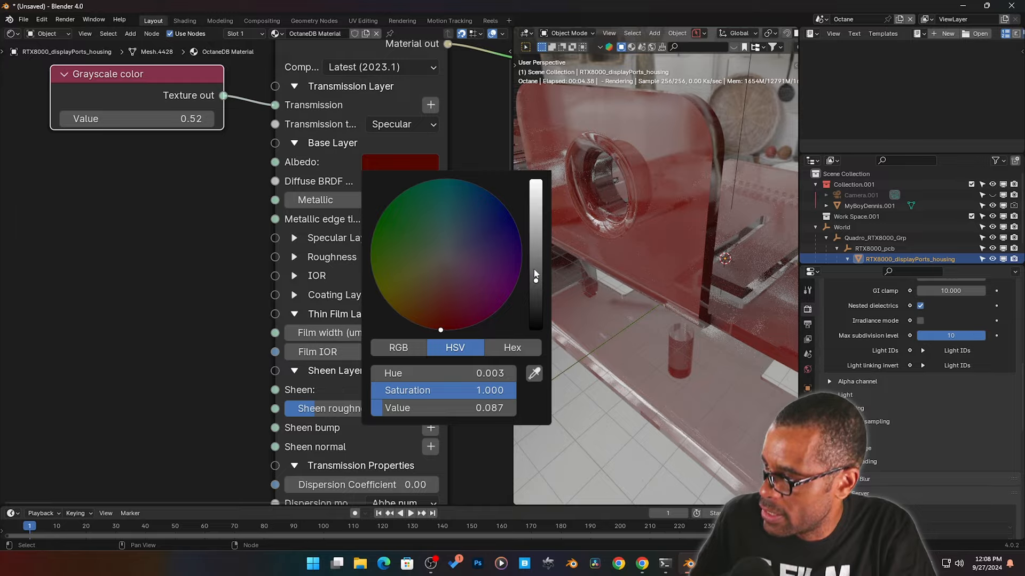
drag(533, 273, 534, 199)
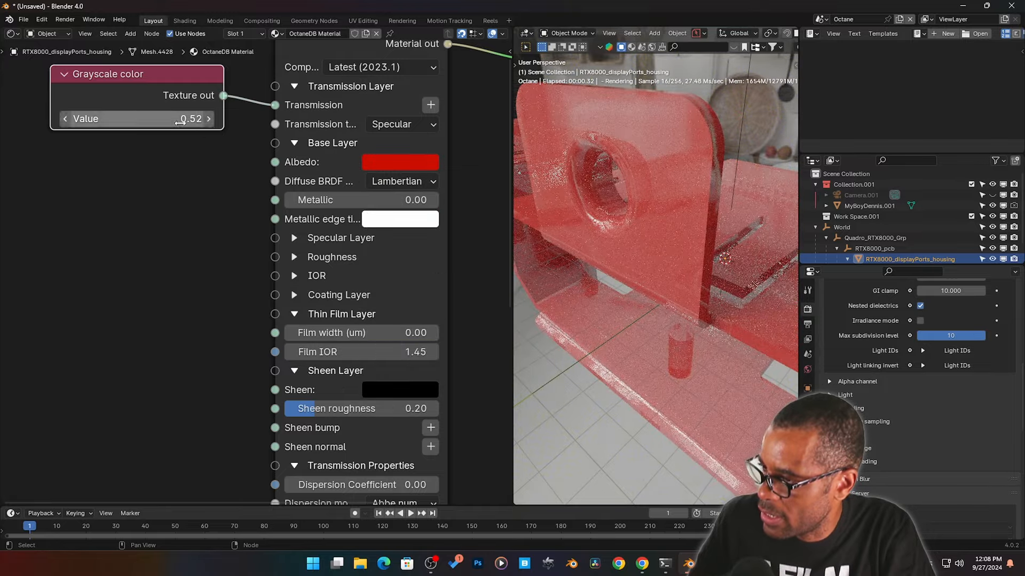
mouse_move(180, 118)
mouse_down()
mouse_move(256, 118)
mouse_move(185, 119)
mouse_move(195, 119)
mouse_up()
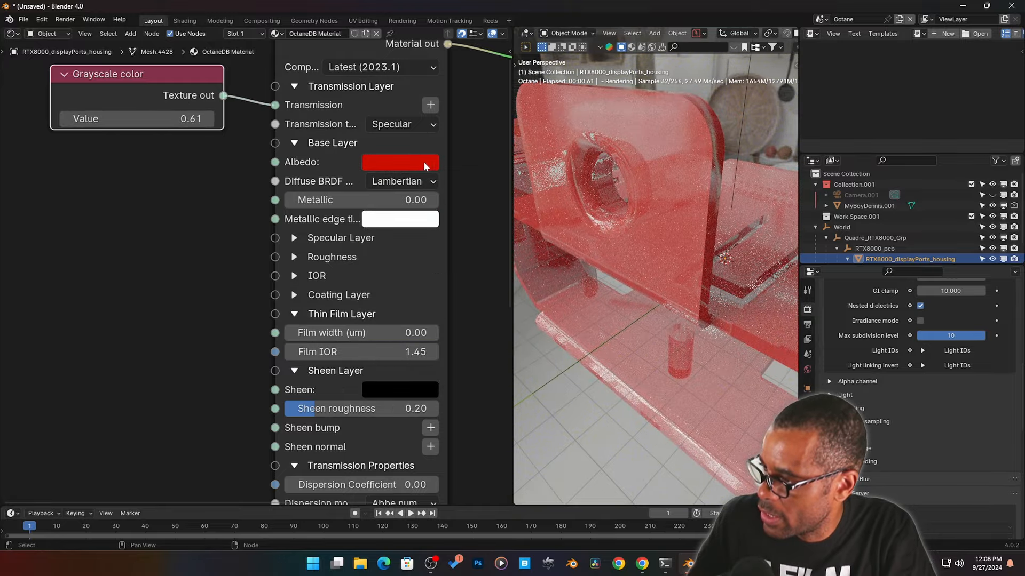
Step: Darken the Universal material's Albedo to a deep red
click(426, 167)
drag(536, 199, 535, 278)
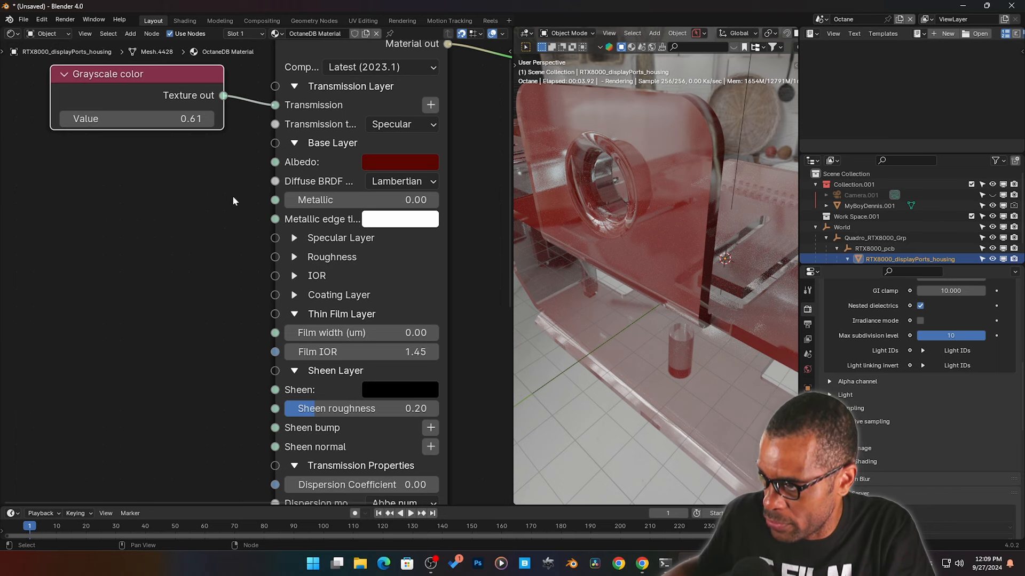
Step: Add an Absorption medium to the Universal material's Medium input and paste the dark red into its Absorption color
middle_drag(232, 195, 221, 188)
scroll(191, 315, down, 2)
mouse_move(190, 320)
middle_down()
mouse_move(196, 200)
mouse_move(206, 281)
mouse_move(202, 273)
middle_up()
middle_drag(236, 342, 210, 260)
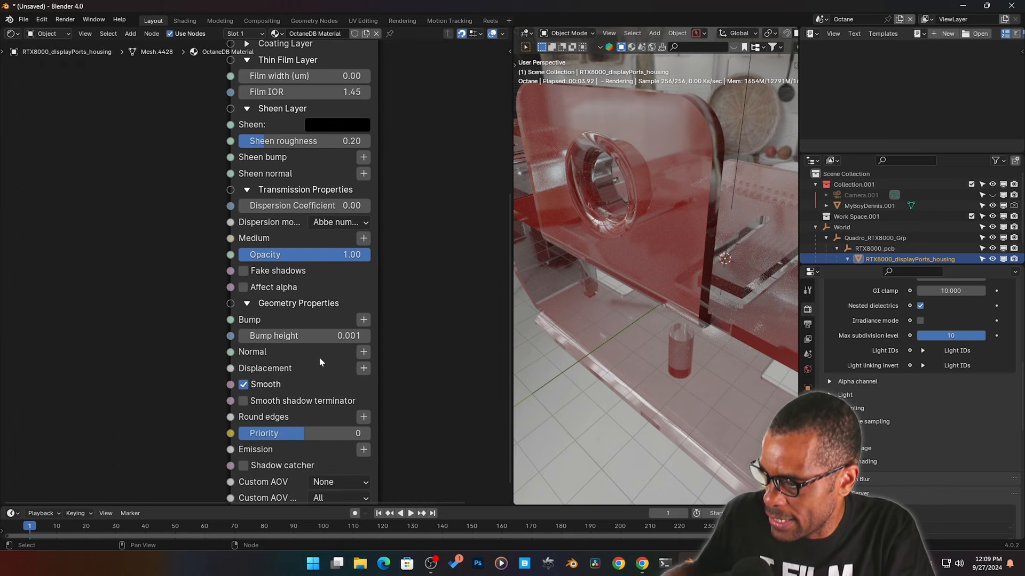
click(361, 239)
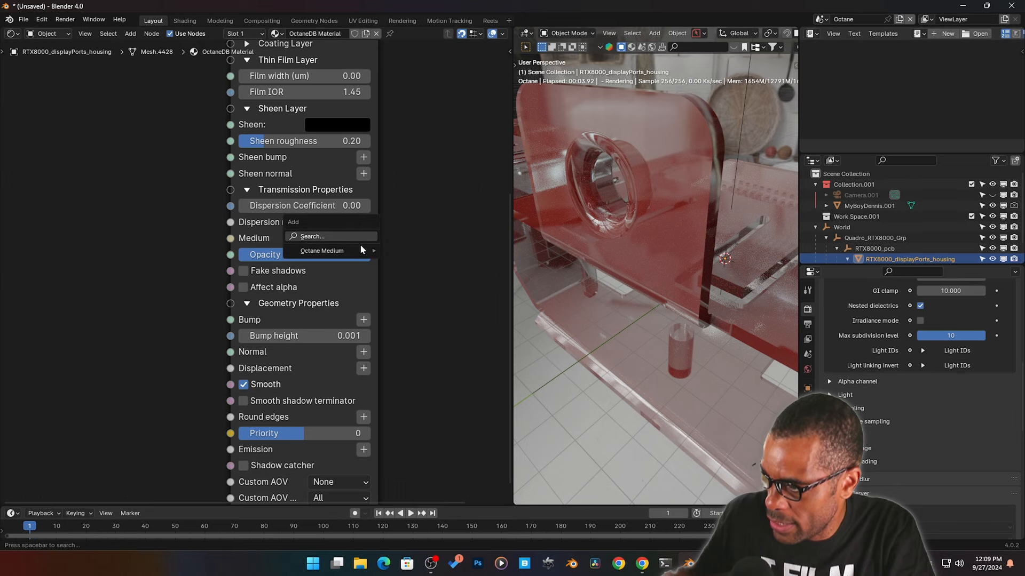
click(359, 248)
middle_drag(167, 140, 258, 281)
scroll(229, 233, down, 4)
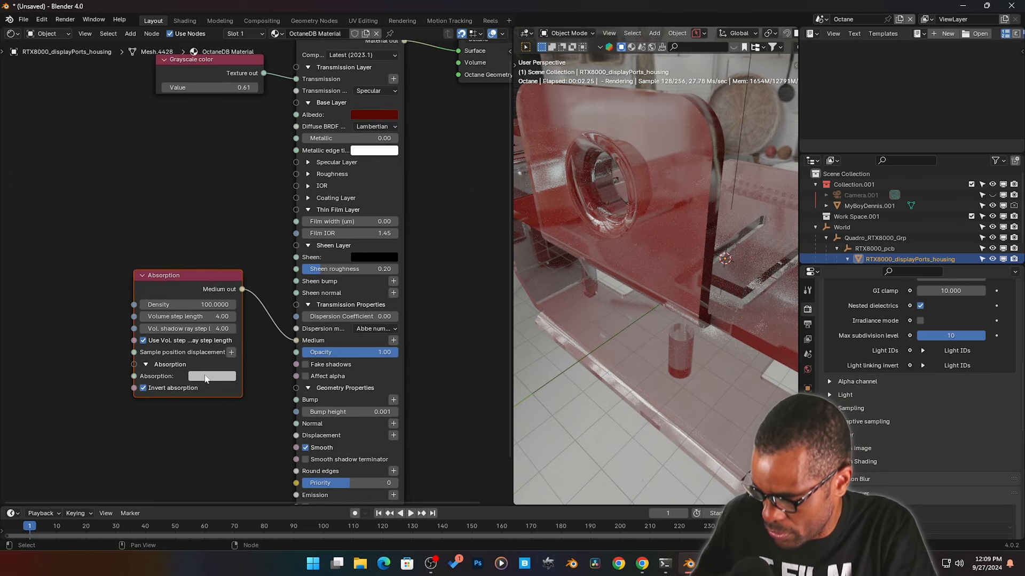
key(ctrl+v)
Step: Set the Absorption node's Density to 10
middle_drag(187, 304, 177, 271)
click(177, 271)
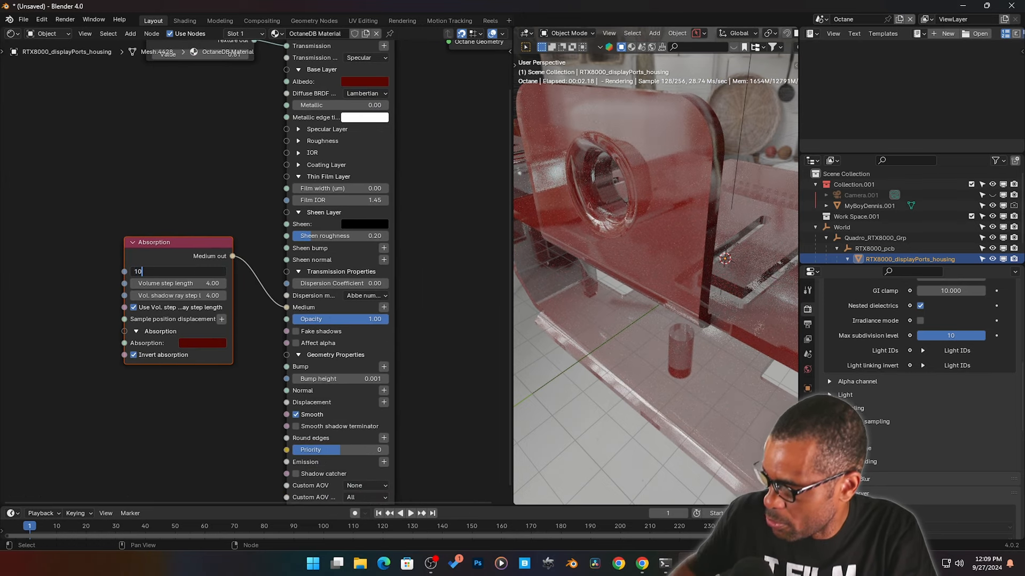
text(10)
key(Return)
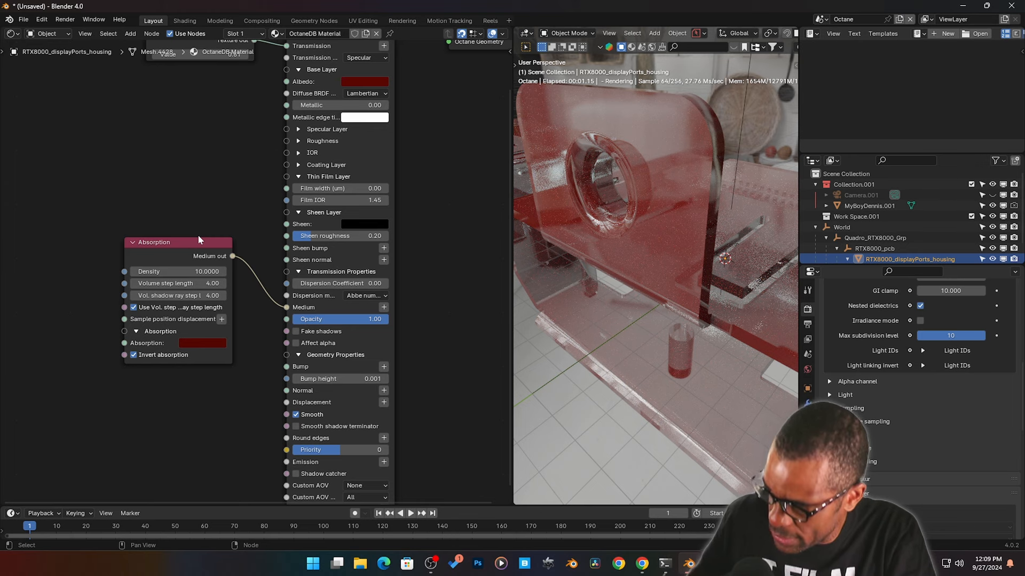
Step: Delete the Absorption and Grayscale color nodes from the Octane material
click(183, 242)
key(Delete)
middle_drag(195, 103, 186, 199)
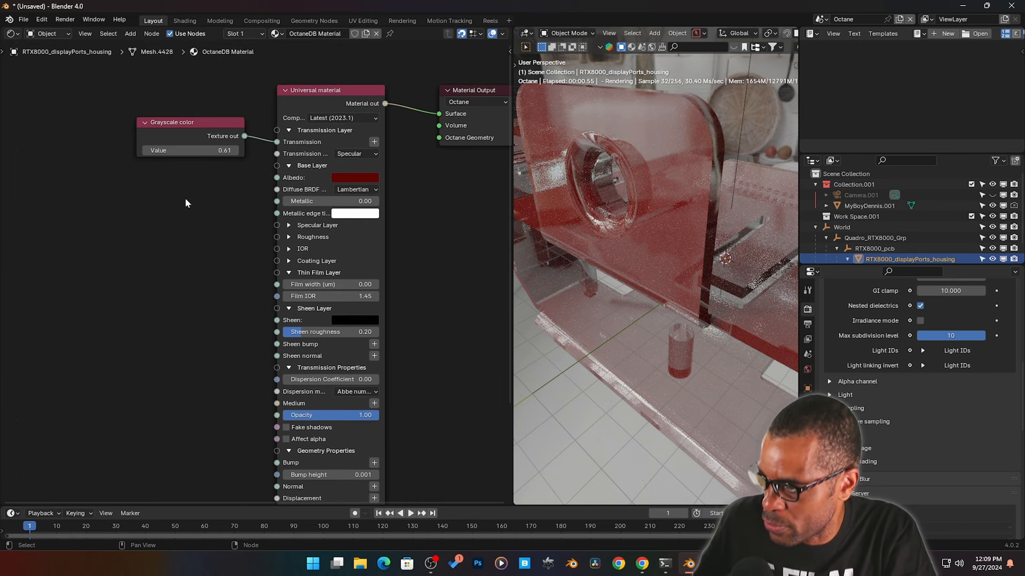
click(178, 127)
key(Delete)
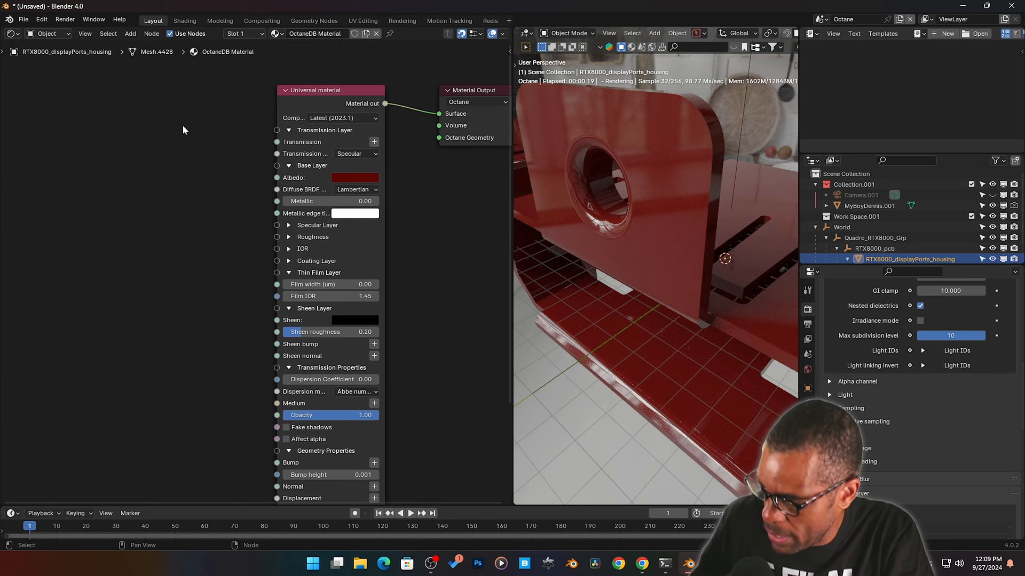
Step: In the Cycles scene, set the Principled BSDF's Coat Weight to 0.173 and Coat Roughness to 0.012
click(819, 19)
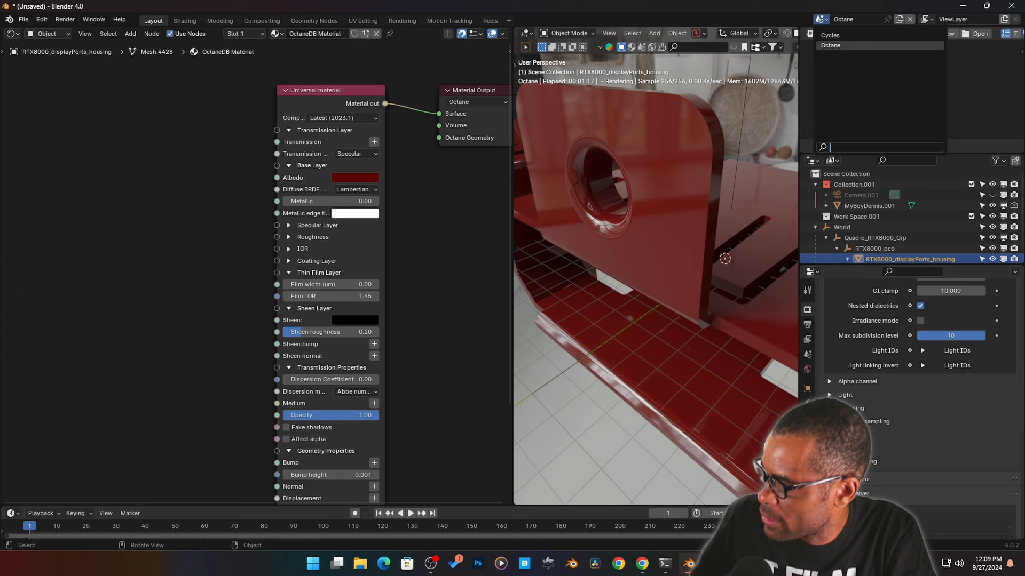
click(825, 40)
middle_drag(256, 308, 257, 323)
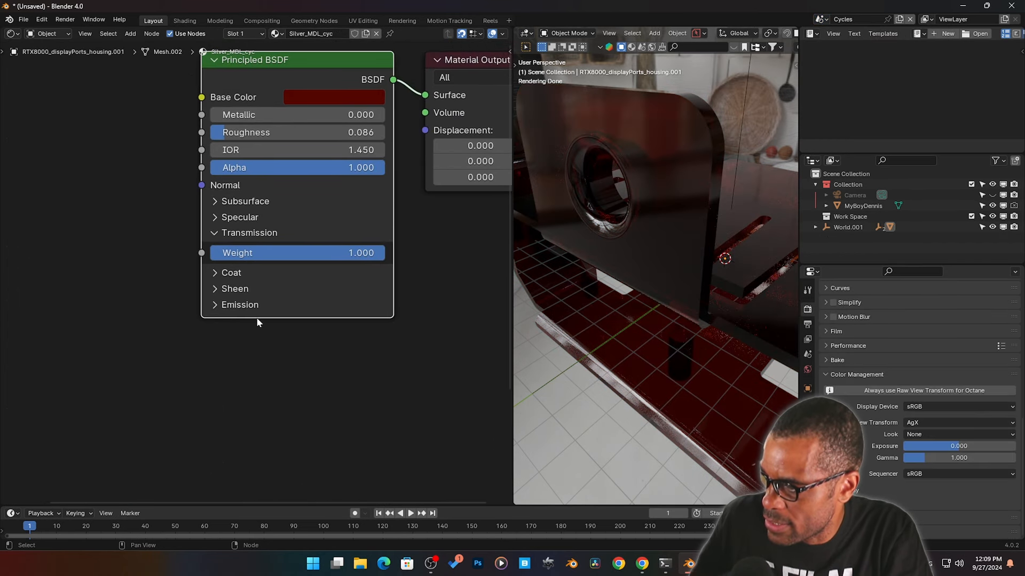
click(223, 235)
click(214, 249)
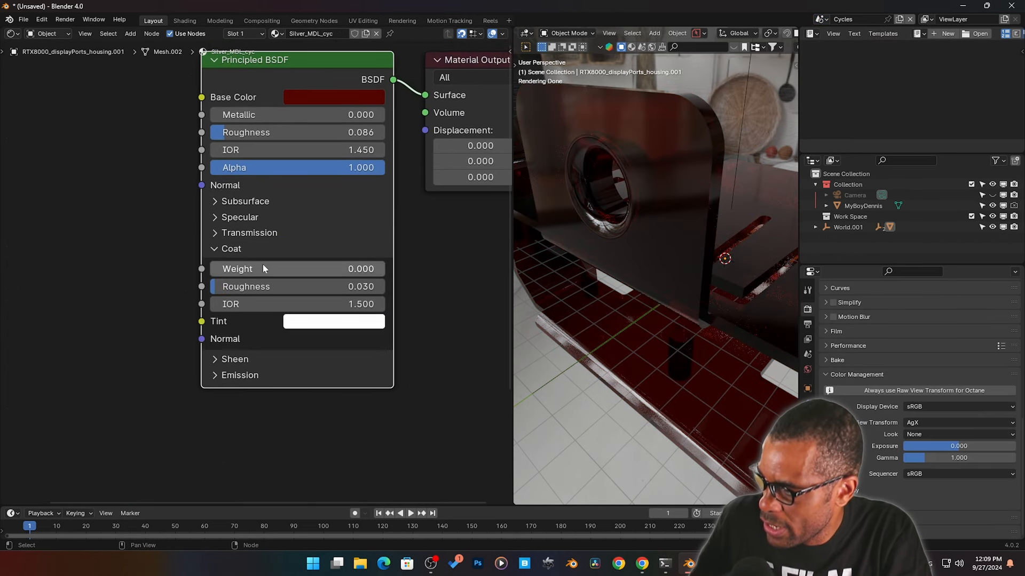
drag(274, 286, 292, 269)
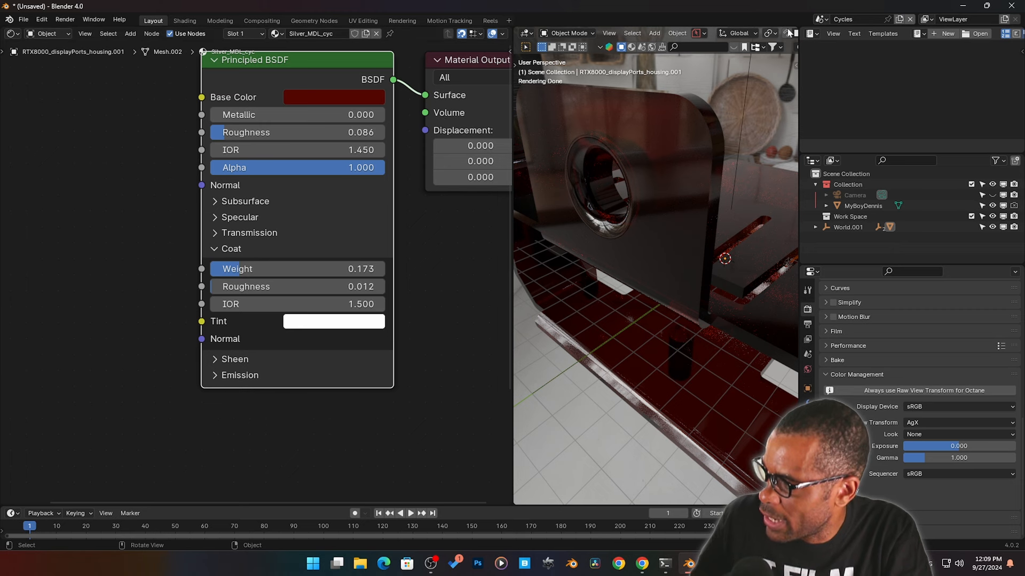
Step: Return to the Octane scene and collapse the Universal material's Thin Film, Sheen, Transmission Properties and Geometry Properties sections
click(822, 20)
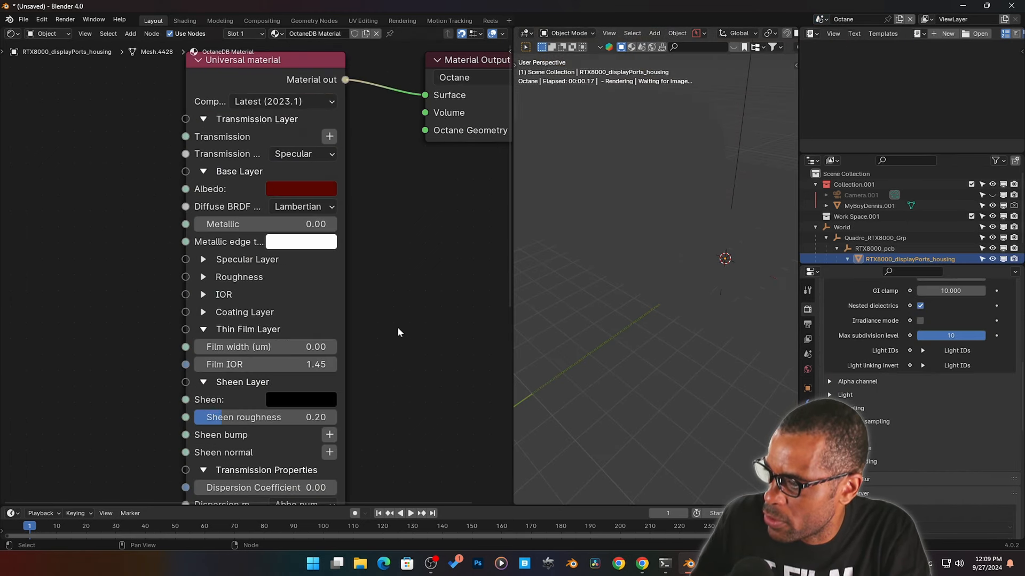
shift+scroll(398, 332, down, 3)
drag(235, 278, 230, 320)
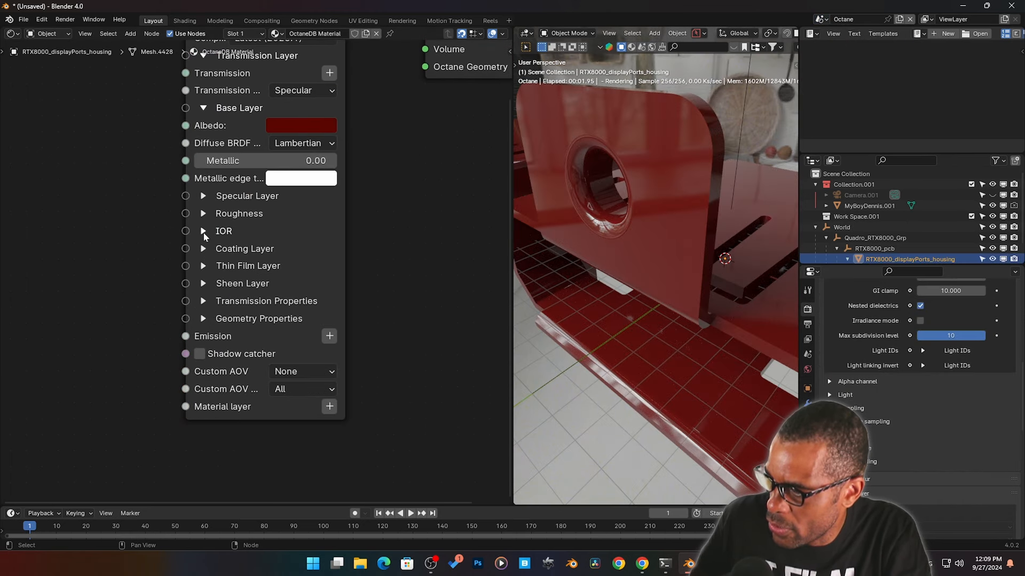
Step: In the Universal material's Coating Layer, set Coating to white, Coating roughness to 0.10 and Coating IOR to 1.02
click(202, 249)
click(322, 265)
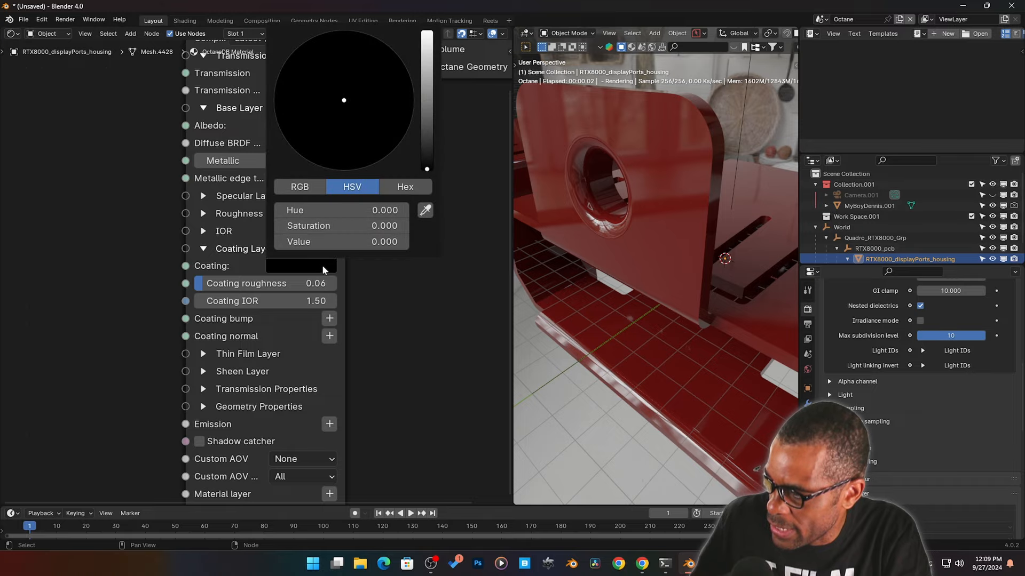
drag(426, 156, 427, 39)
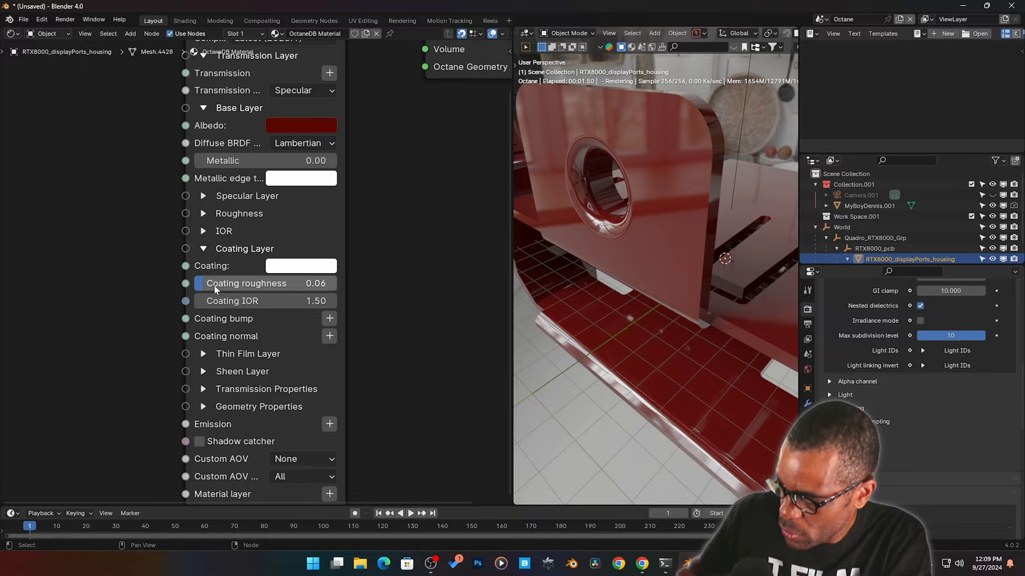
drag(232, 284, 282, 301)
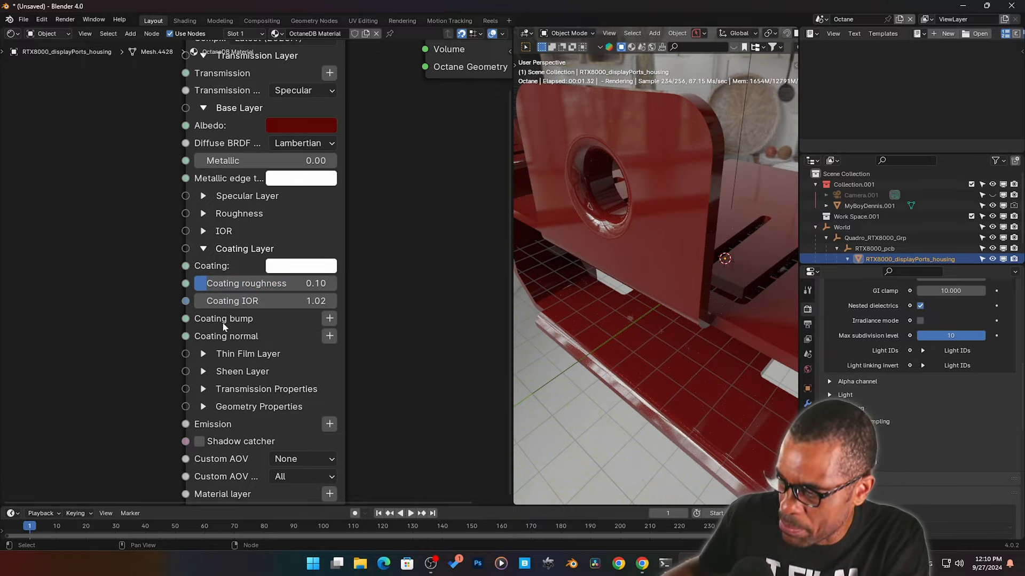
Step: Try a procedural Octane texture on the Universal material's Coating bump input, and undo it
click(331, 319)
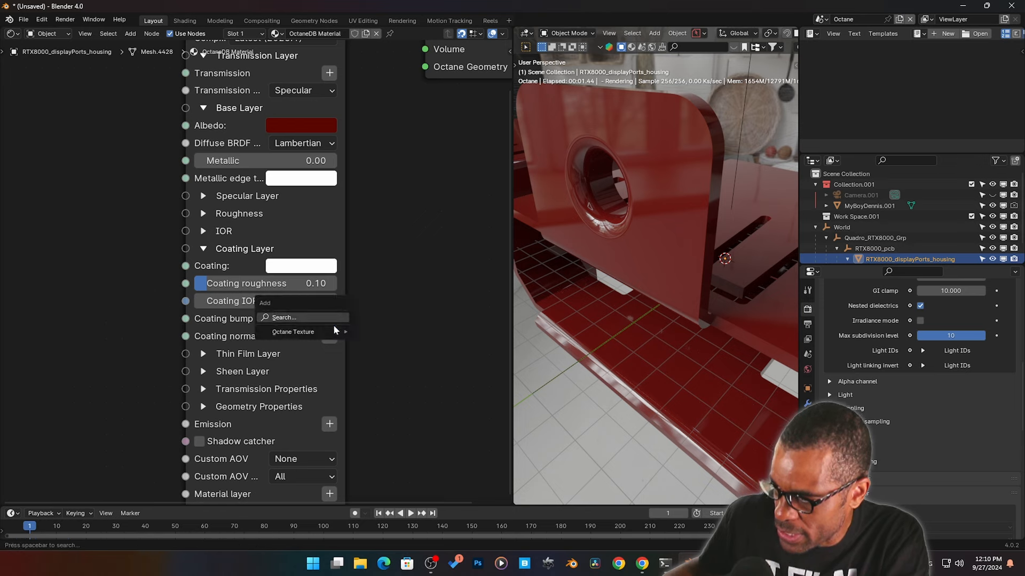
mouse_move(331, 334)
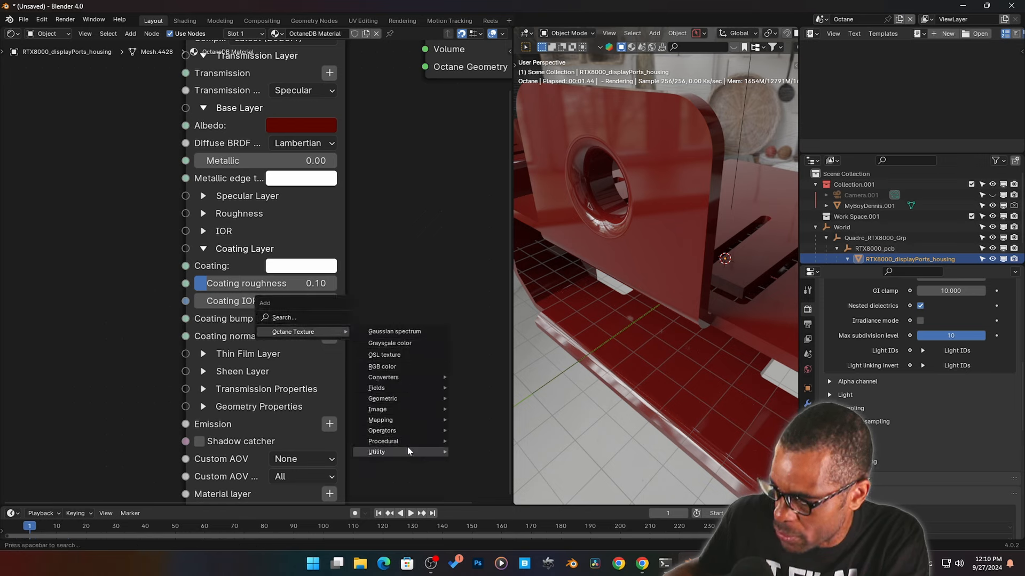
mouse_move(409, 440)
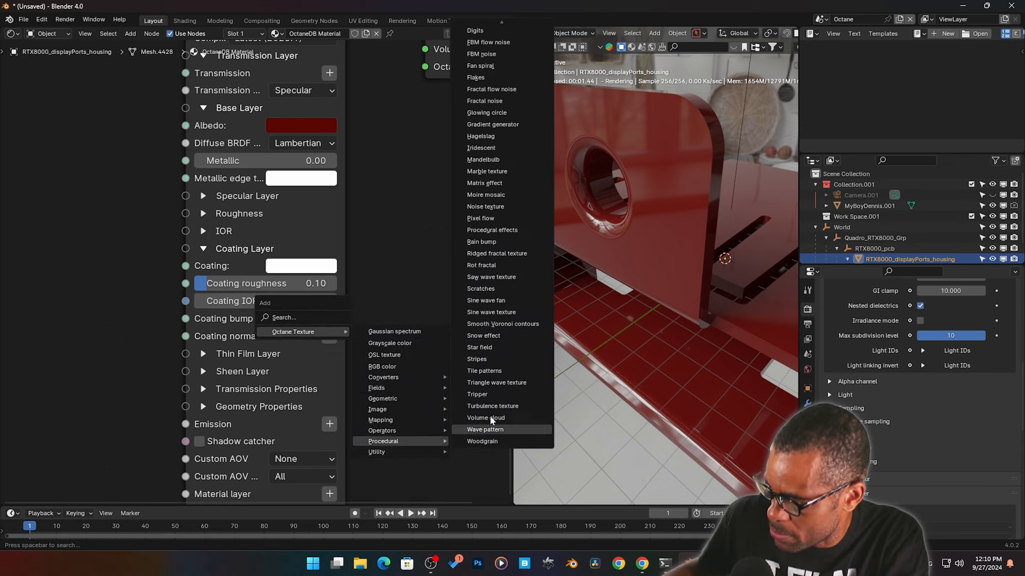
click(488, 77)
click(471, 117)
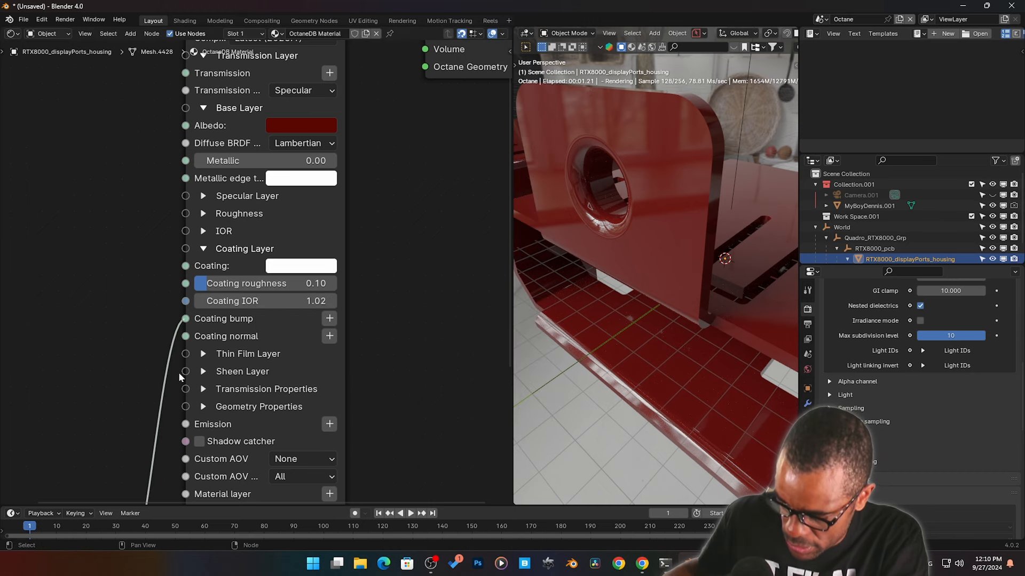
key(ctrl+z)
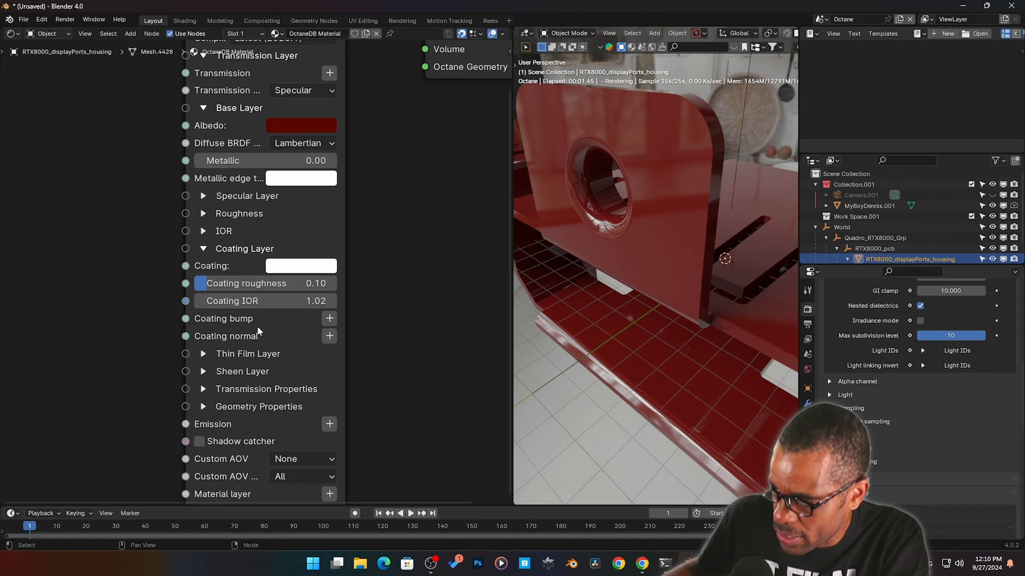
Step: Set the Thin Film Layer's Film width to 0.41 and Film IOR to 1.00, and expand the Sheen Layer
middle_drag(349, 353, 350, 259)
click(201, 259)
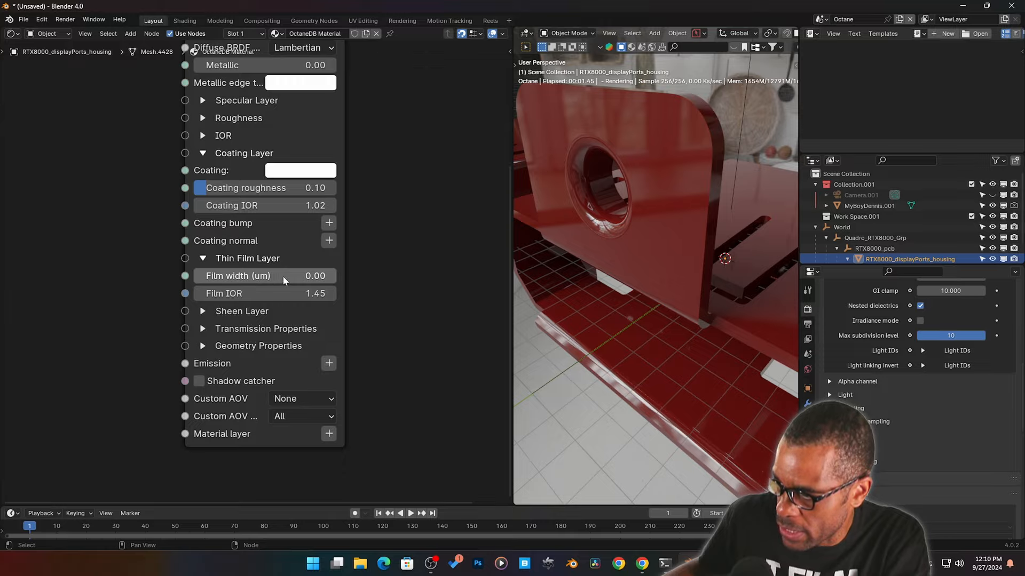
drag(283, 280, 328, 280)
drag(254, 294, 224, 294)
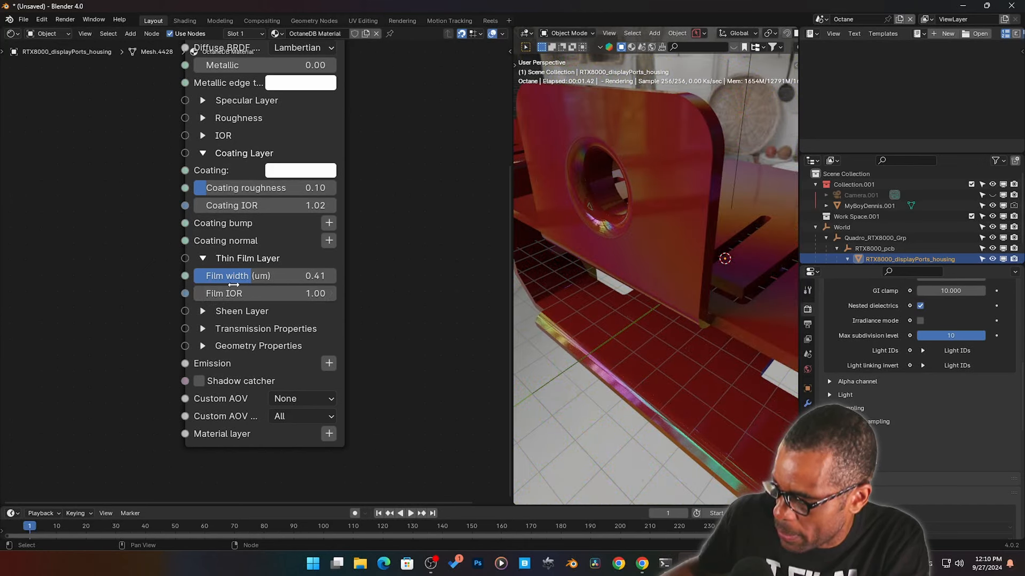
click(213, 312)
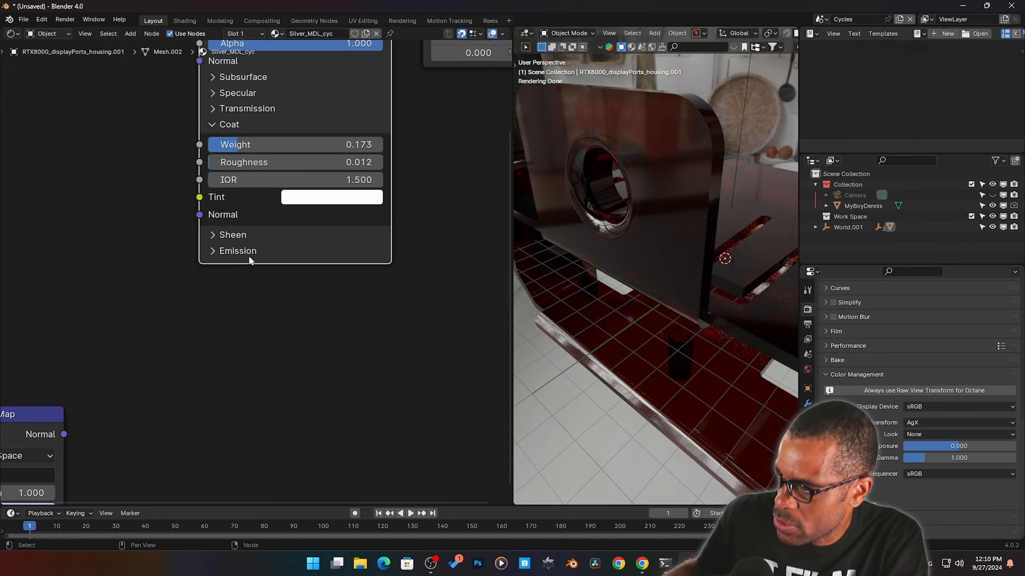
Step: In the Cycles scene, set the Principled BSDF's Sheen Weight to 0.441 and Sheen Roughness to 0.150
drag(246, 255, 208, 254)
drag(295, 272, 335, 254)
drag(285, 272, 262, 272)
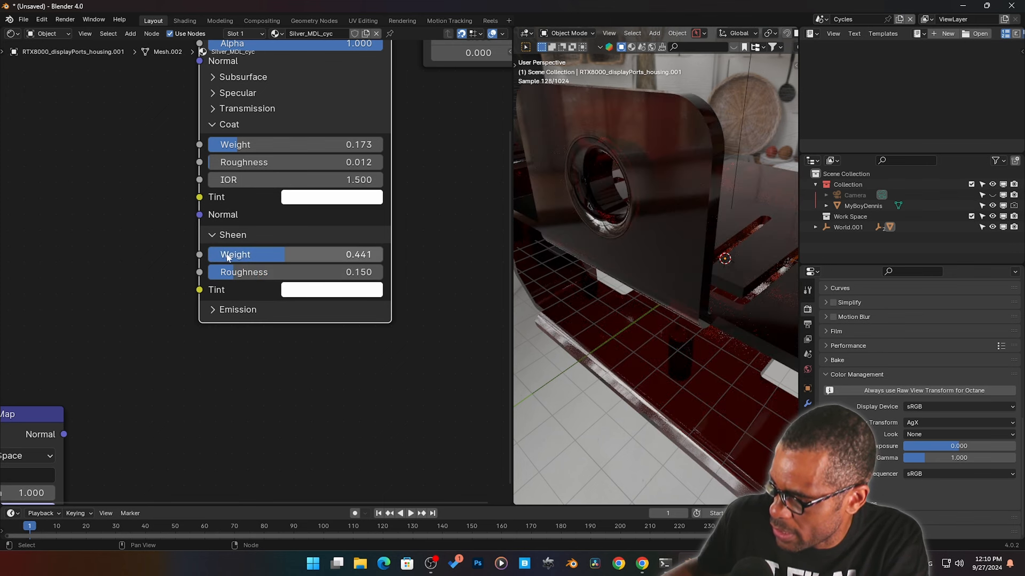
click(227, 255)
click(323, 294)
click(323, 293)
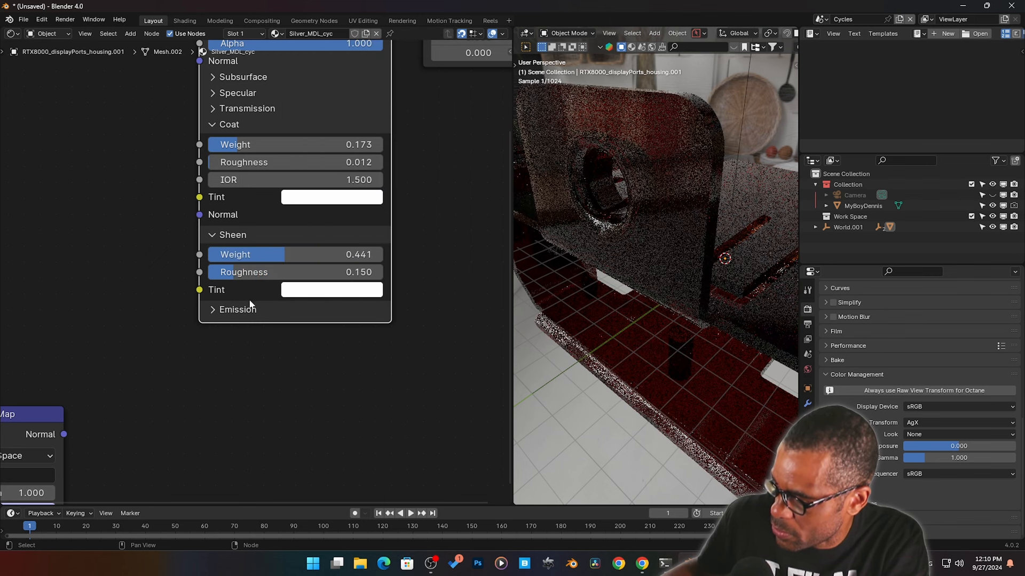
Step: Review the Principled BSDF's Subsurface and Specular sections, and expand its Transmission and Emission sections
middle_drag(211, 193, 205, 214)
click(227, 114)
click(232, 240)
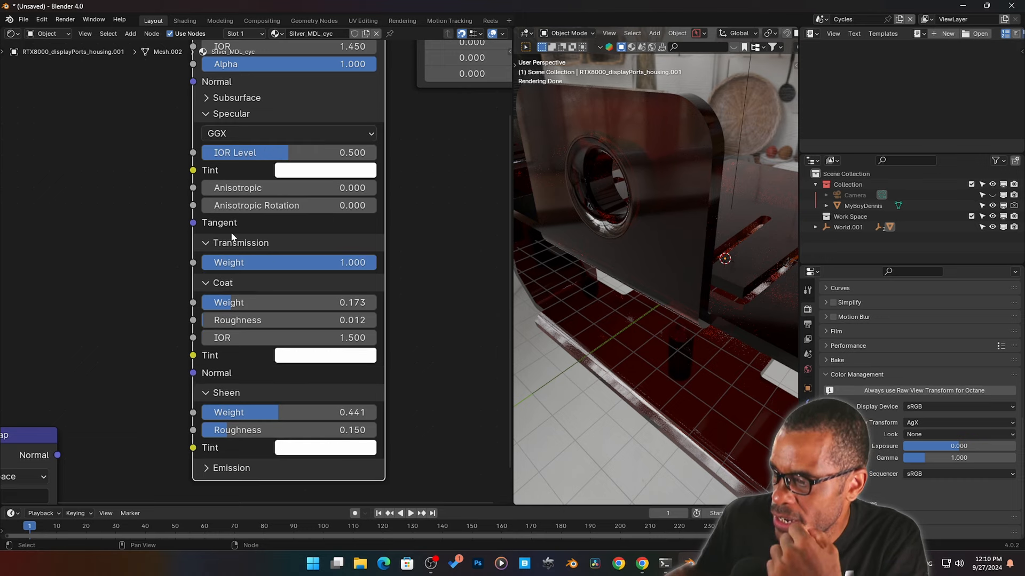
click(206, 103)
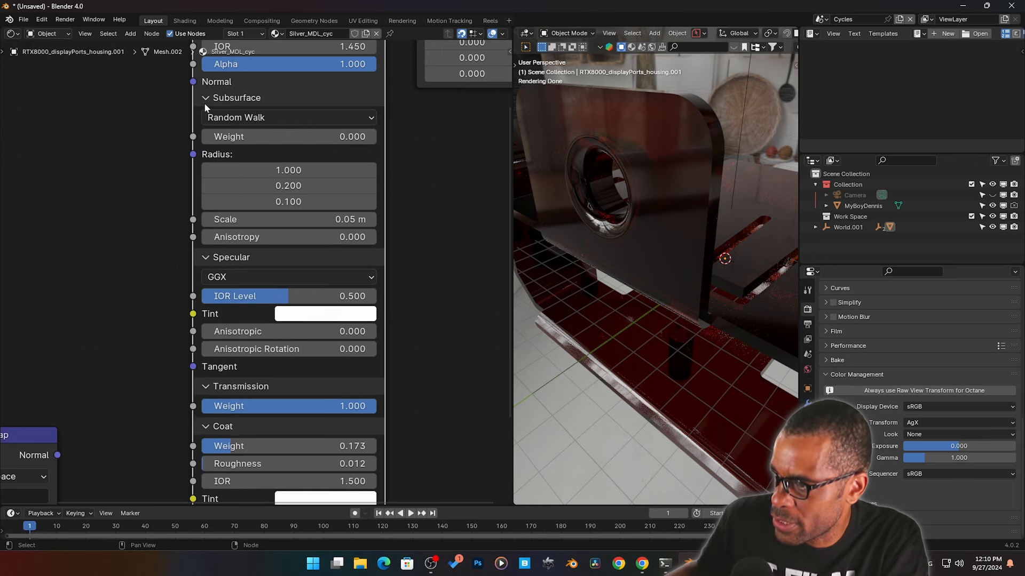
middle_drag(213, 104, 195, 191)
click(198, 182)
click(196, 196)
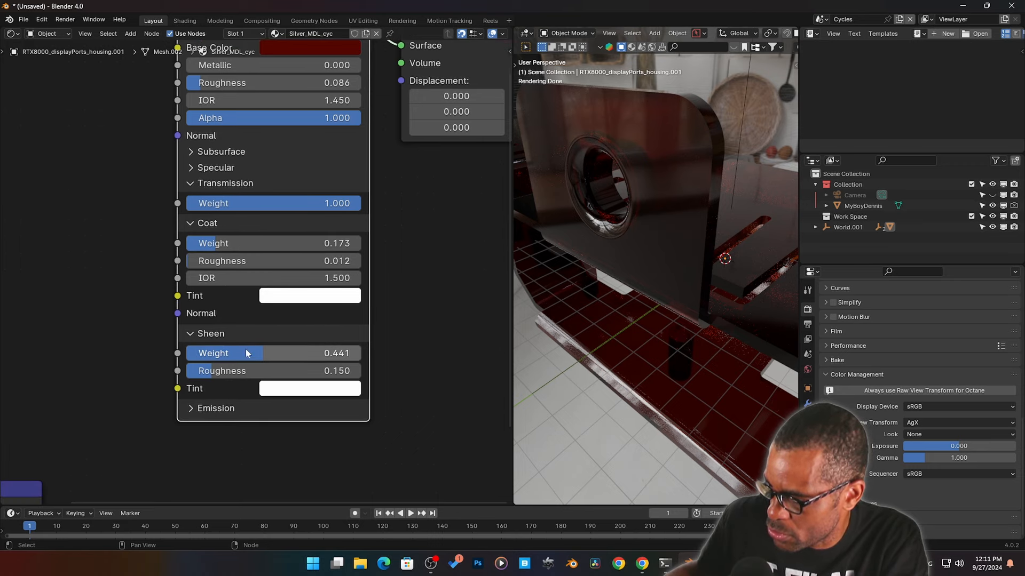
click(191, 408)
middle_drag(191, 408, 184, 439)
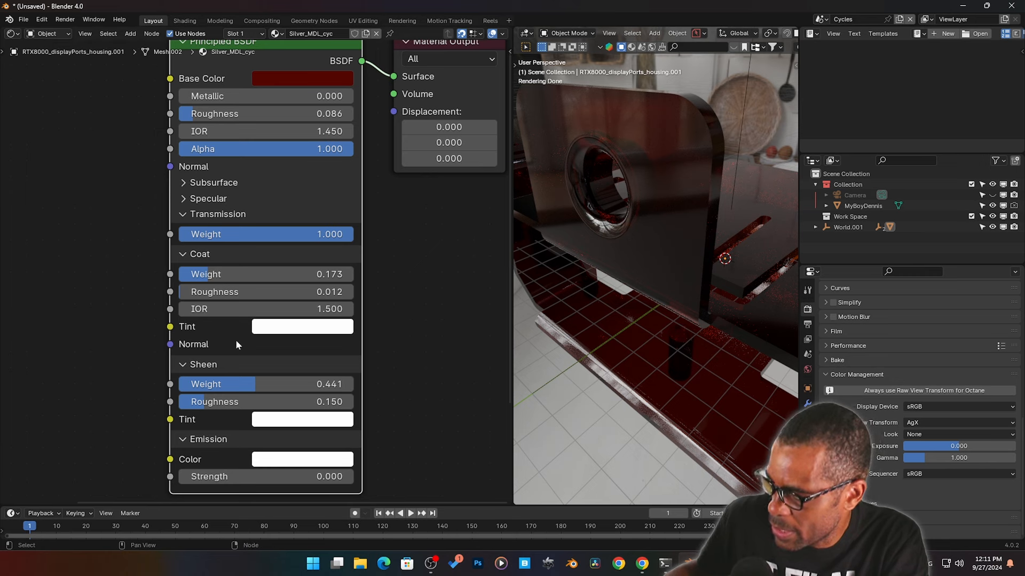
Step: Change the Principled BSDF's Coat Tint to a bright green
click(286, 327)
mouse_move(330, 145)
mouse_down()
mouse_move(331, 110)
mouse_move(297, 107)
mouse_up()
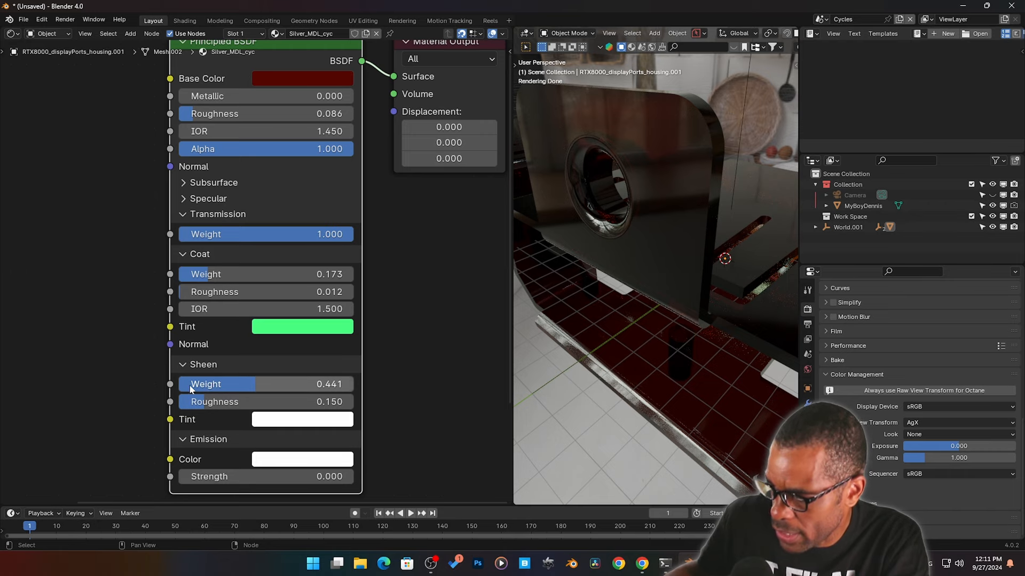
Step: Collapse the Principled BSDF's Transmission section and examine its Specular and Subsurface settings
middle_drag(189, 386, 190, 404)
click(183, 228)
click(181, 216)
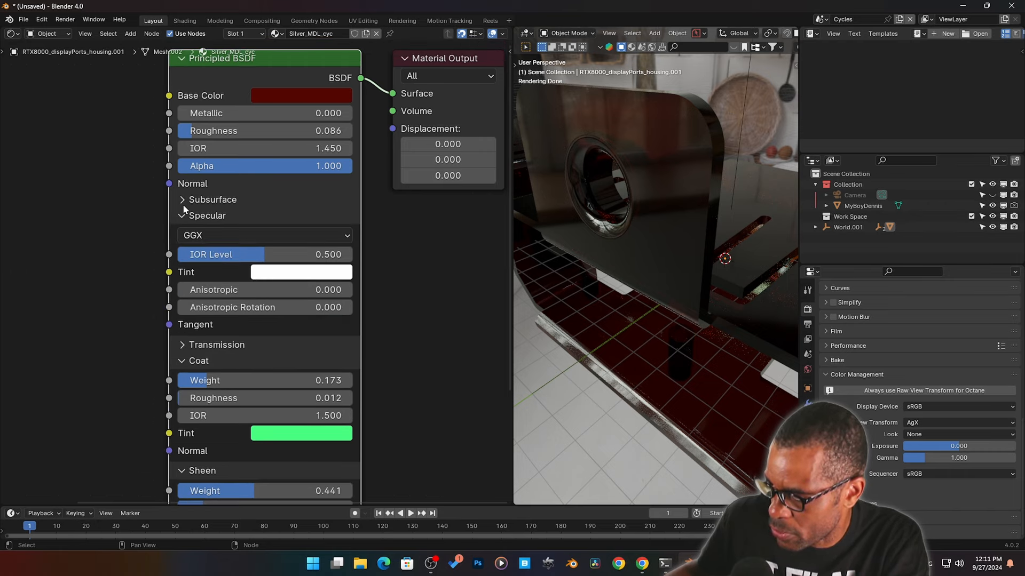
click(182, 200)
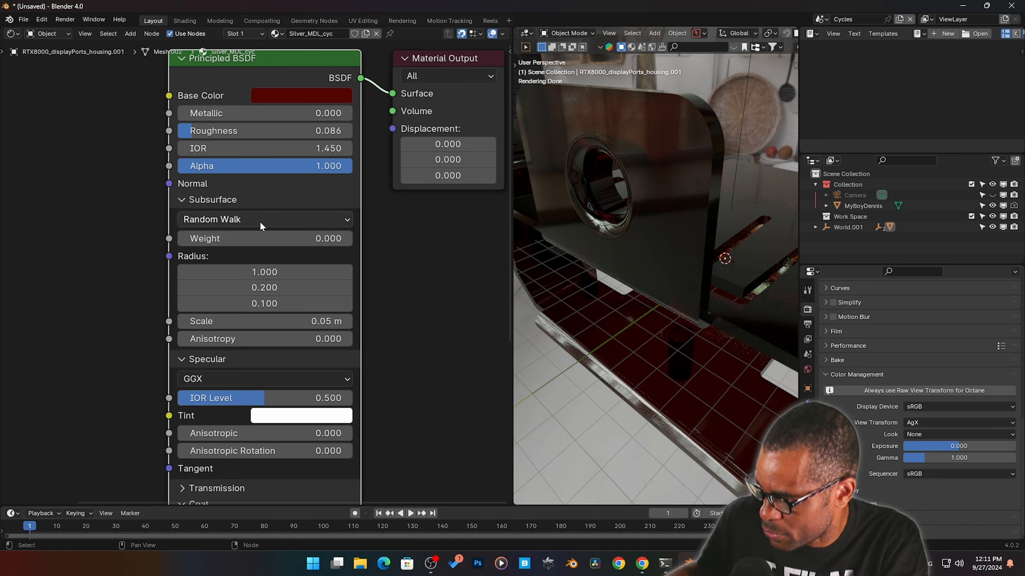
mouse_move(264, 203)
middle_down()
mouse_move(253, 246)
mouse_move(259, 193)
middle_up()
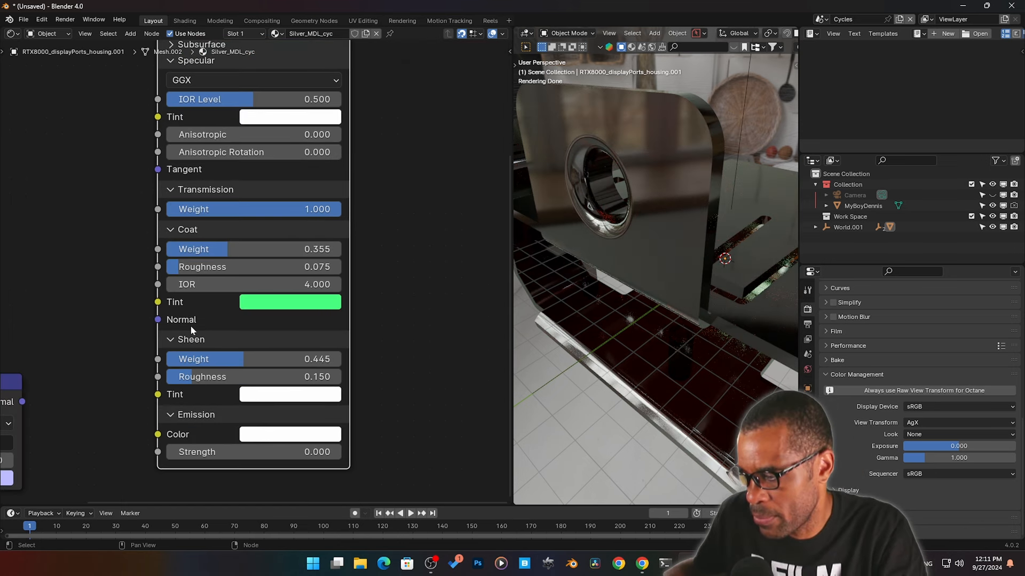
Step: Switch to the Octane scene and set the Universal material's Albedo to black
middle_drag(231, 231, 218, 279)
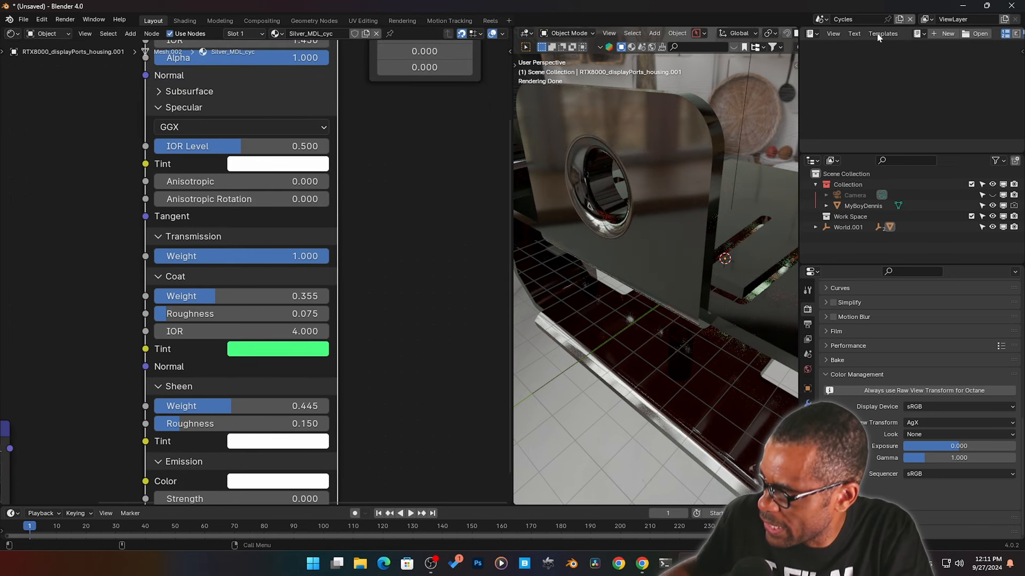
click(823, 21)
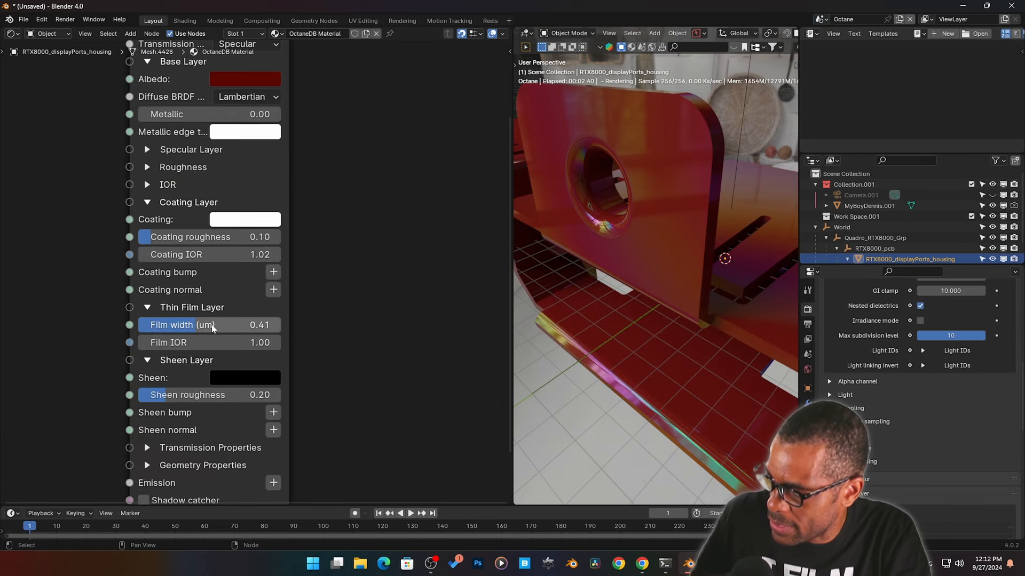
click(258, 80)
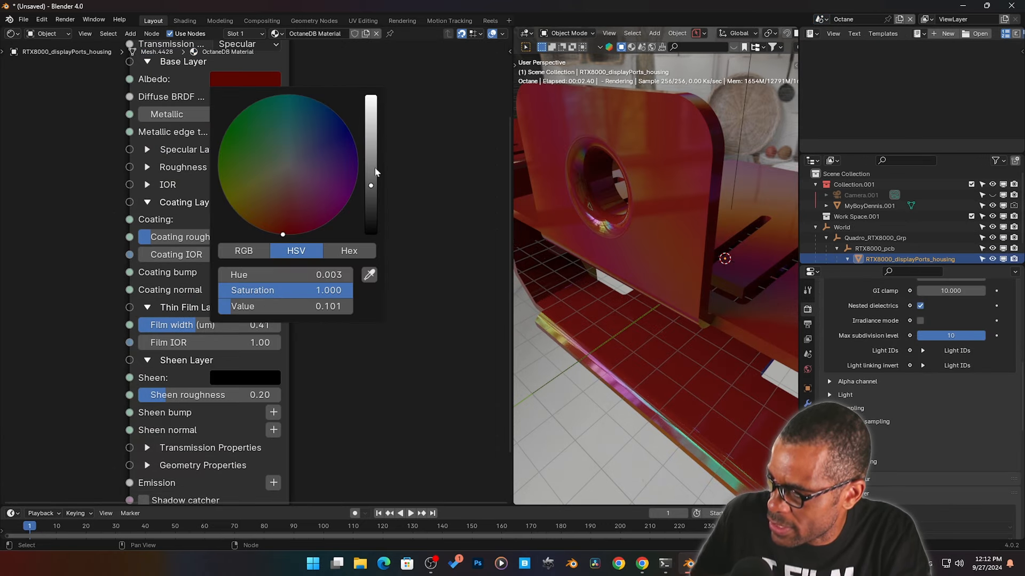
drag(375, 168, 372, 234)
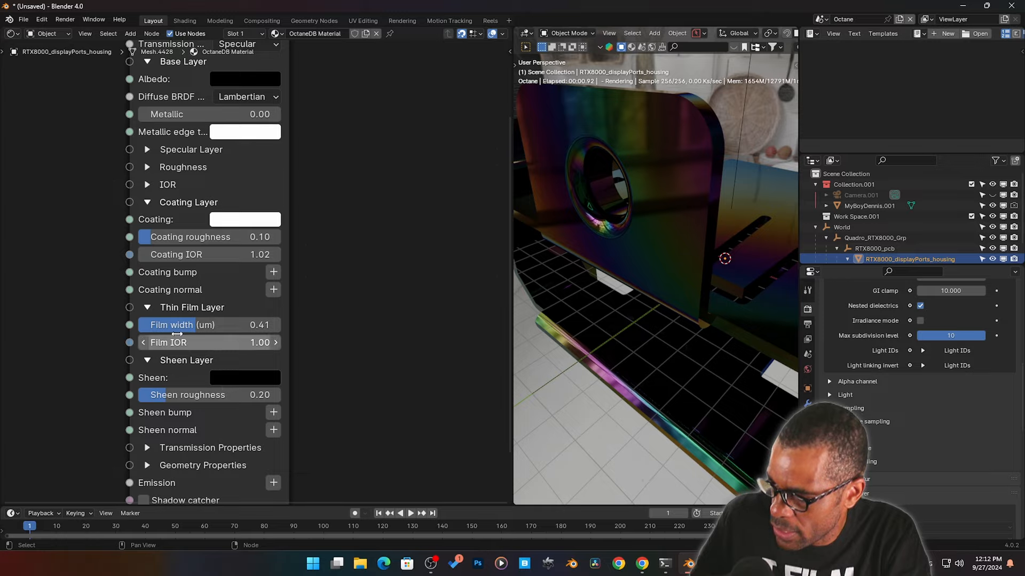
Step: Set Film width to 0.68 and Film IOR to 2.67, and collapse the Thin Film Layer section
mouse_move(235, 326)
mouse_down()
mouse_move(281, 326)
mouse_move(140, 327)
mouse_move(235, 326)
mouse_move(213, 338)
mouse_move(248, 338)
mouse_up()
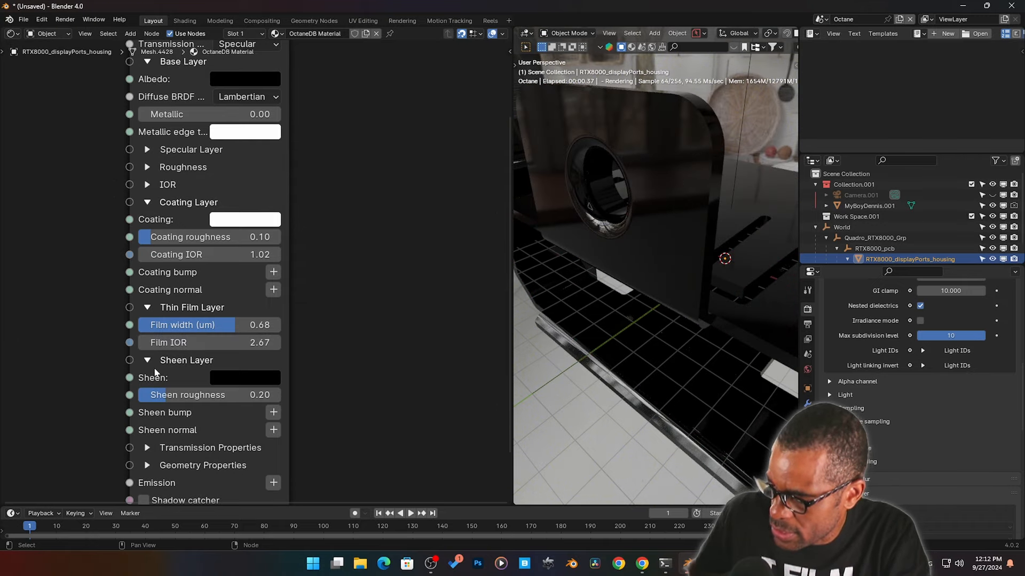
scroll(148, 237, down, 3)
scroll(148, 237, down, 2)
click(159, 221)
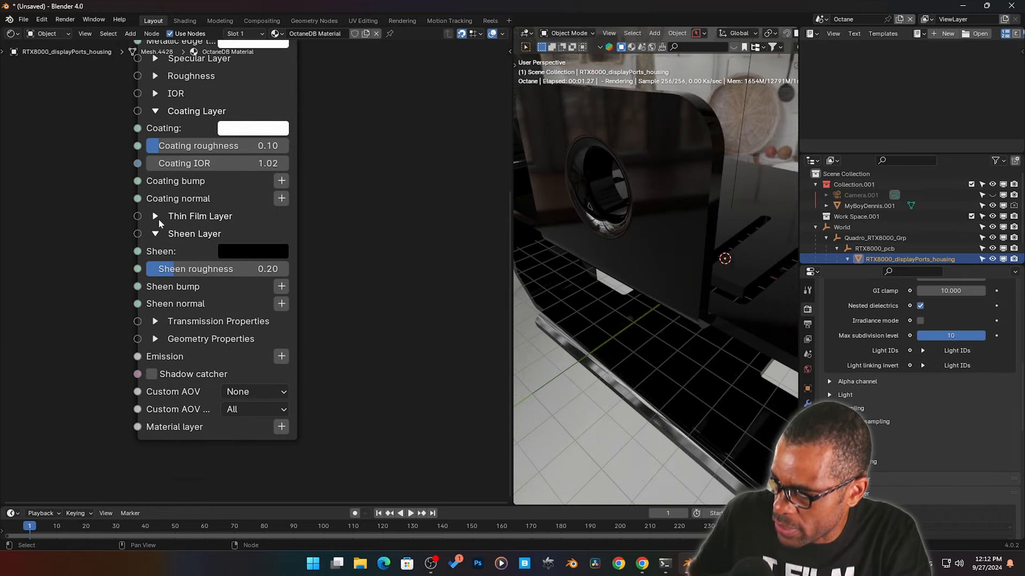
Step: Change the Sheen color to white and collapse the Sheen Layer section
click(247, 256)
drag(378, 403, 379, 266)
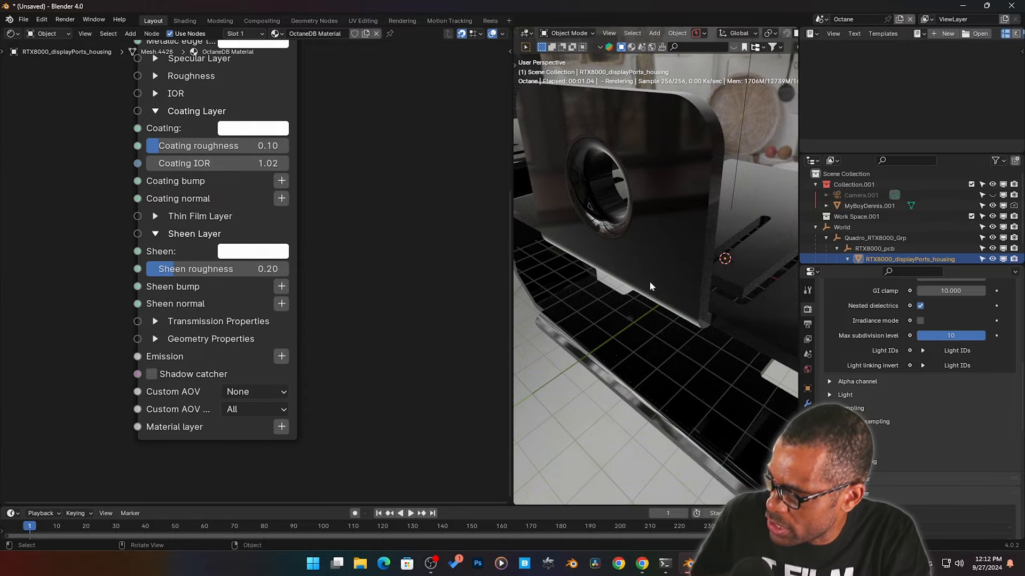
mouse_move(650, 287)
middle_down()
mouse_move(670, 270)
mouse_move(630, 314)
mouse_move(647, 291)
middle_up()
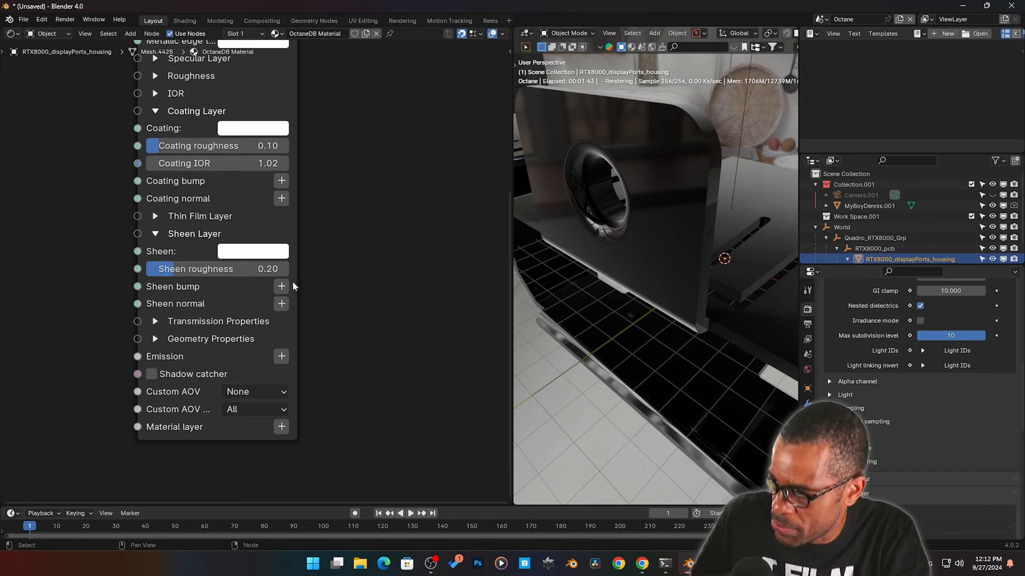
middle_drag(177, 317, 176, 297)
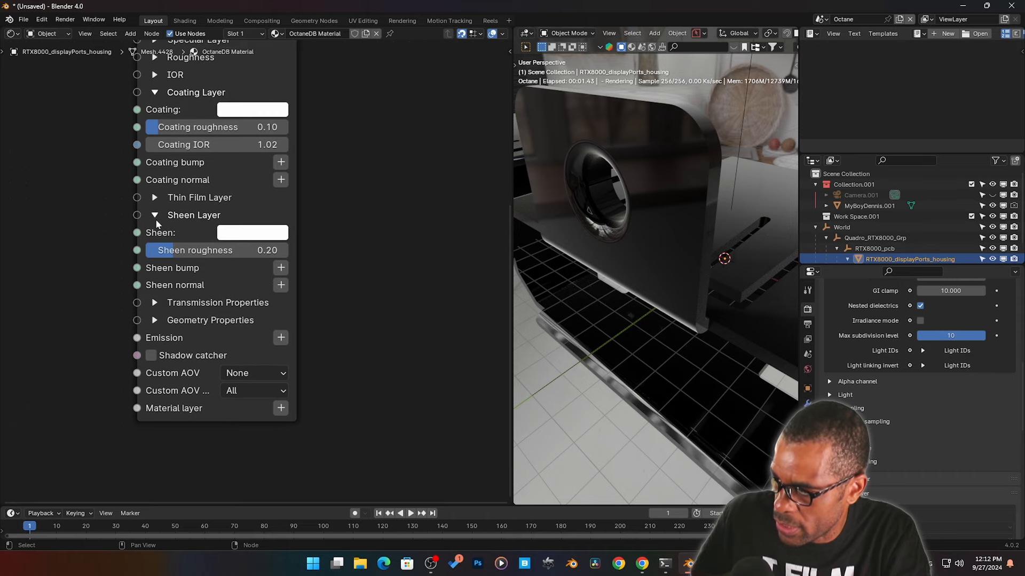
click(155, 216)
Step: Set Coating roughness to 0.00 and try a Dispersion Coefficient of 46.67 in Transmission Properties before resetting it to 0.00
click(155, 234)
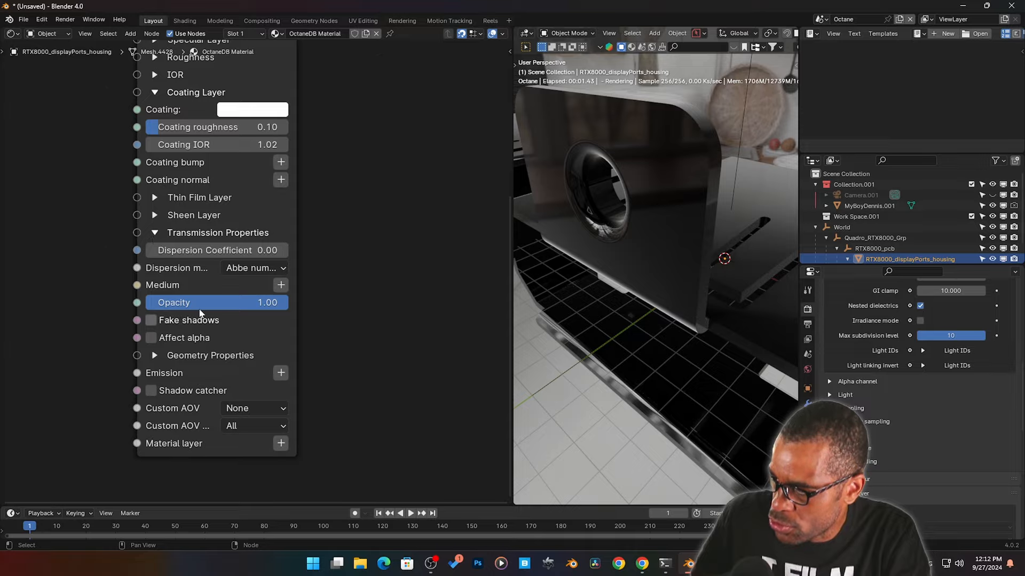
drag(185, 251, 213, 254)
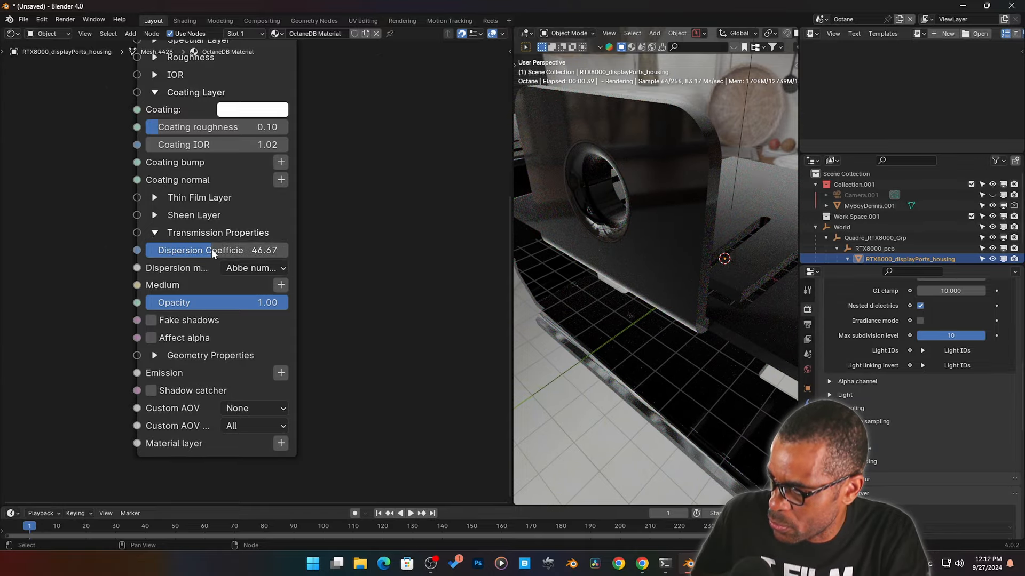
drag(204, 129, 180, 131)
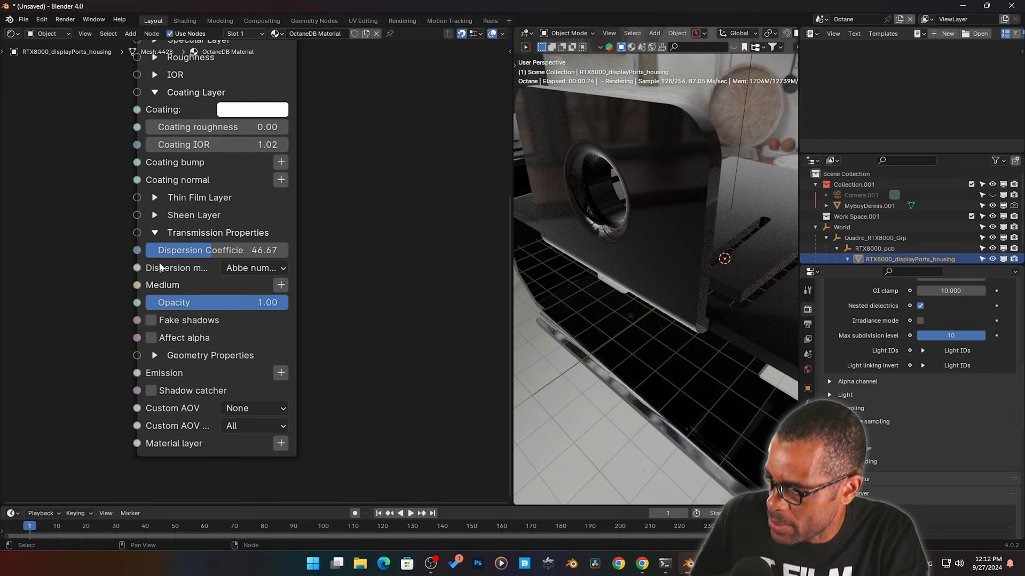
drag(219, 251, 146, 250)
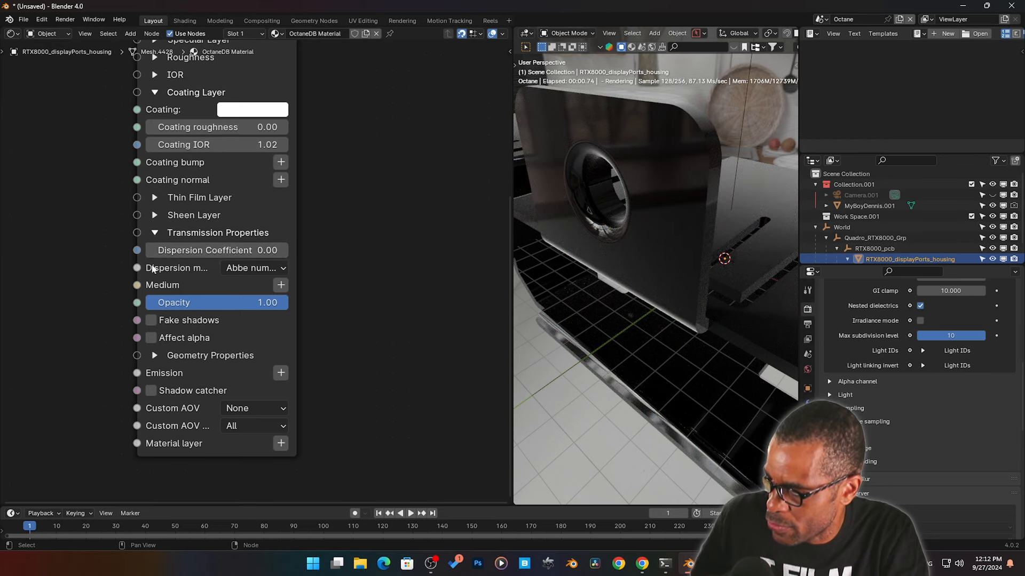
Step: Widen the material node and review the choices available for Dispersion mode and the Medium input
drag(297, 266, 379, 263)
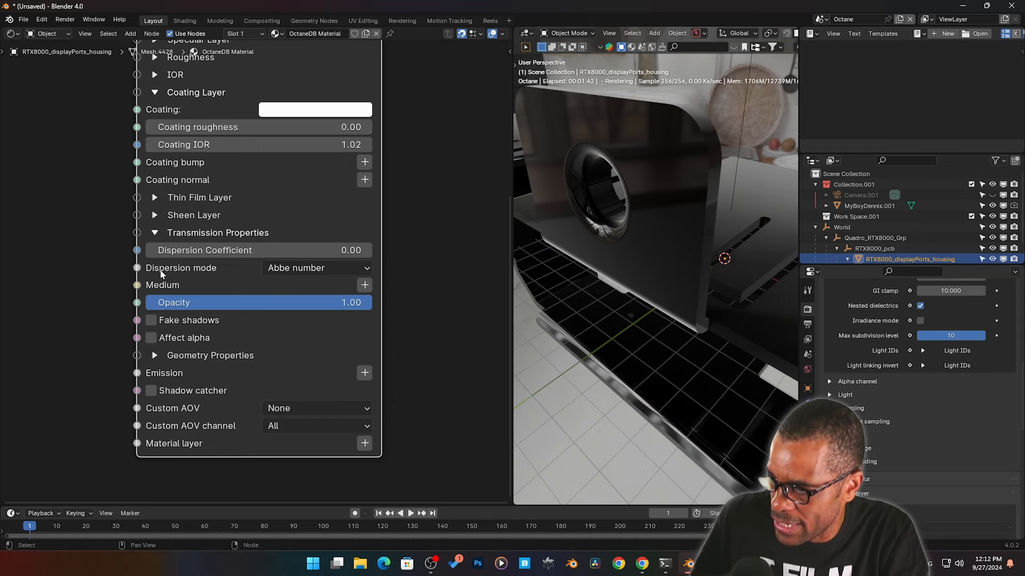
click(273, 269)
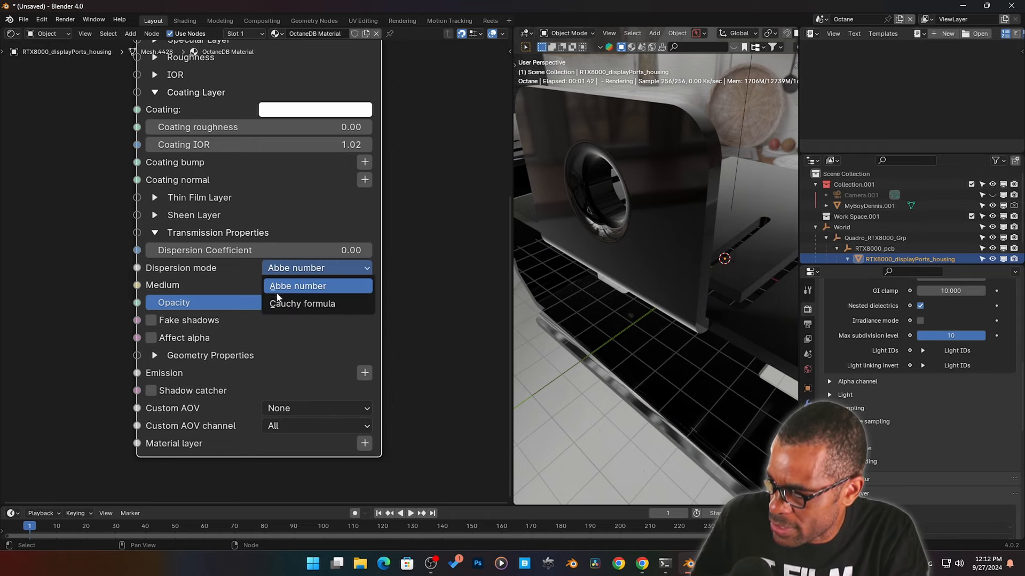
middle_drag(96, 273, 69, 232)
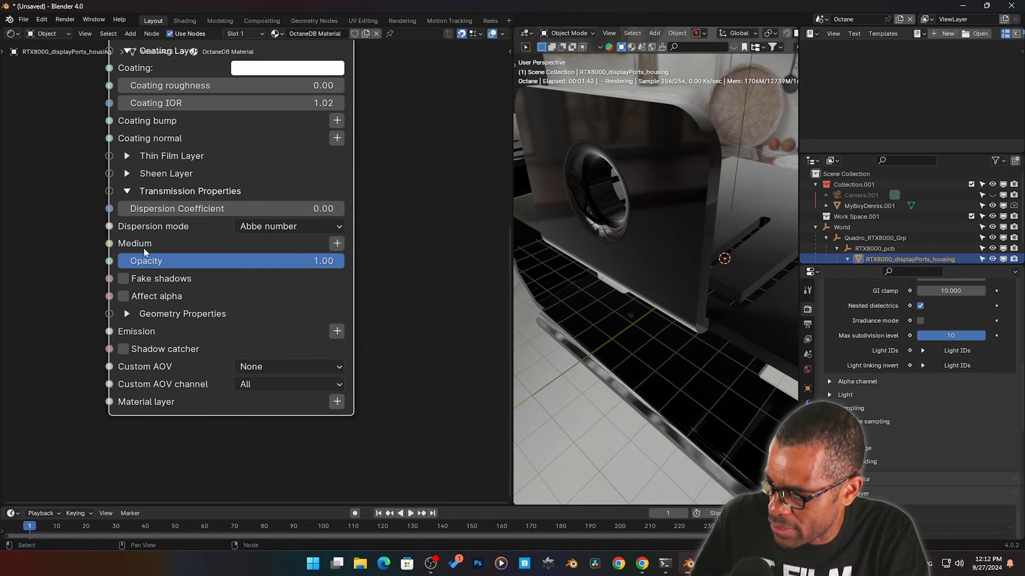
click(337, 243)
mouse_move(336, 258)
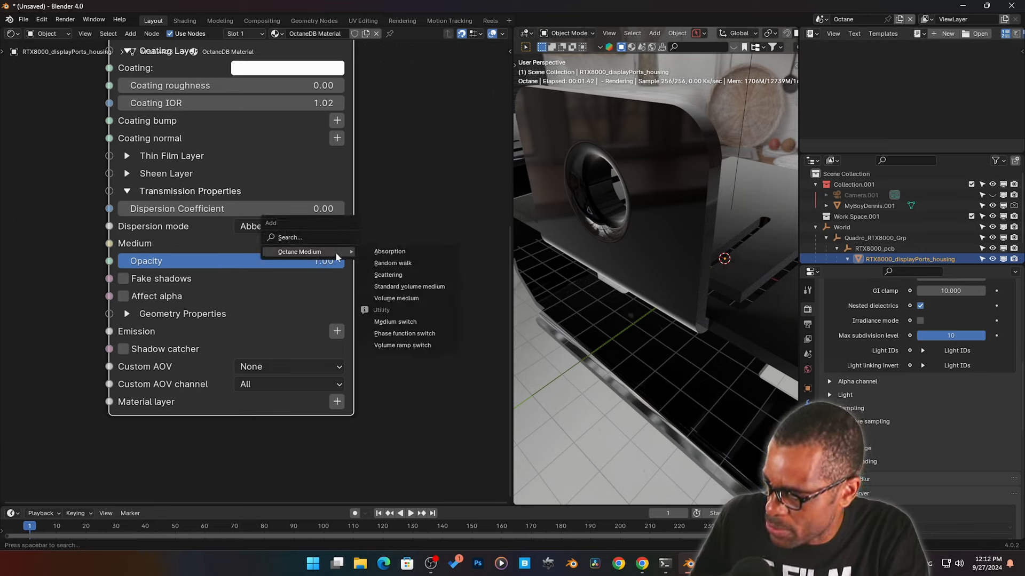
click(82, 263)
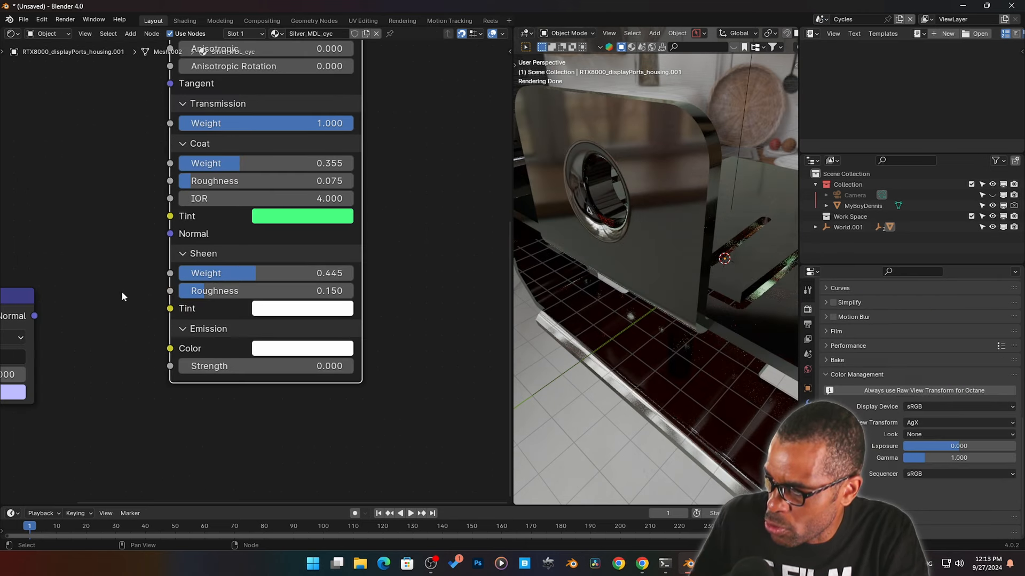
Step: In the Cycles scene, connect the Normal/Map node to the Principled BSDF's Coat Normal input and place it beside the shader
key(g)
click(114, 186)
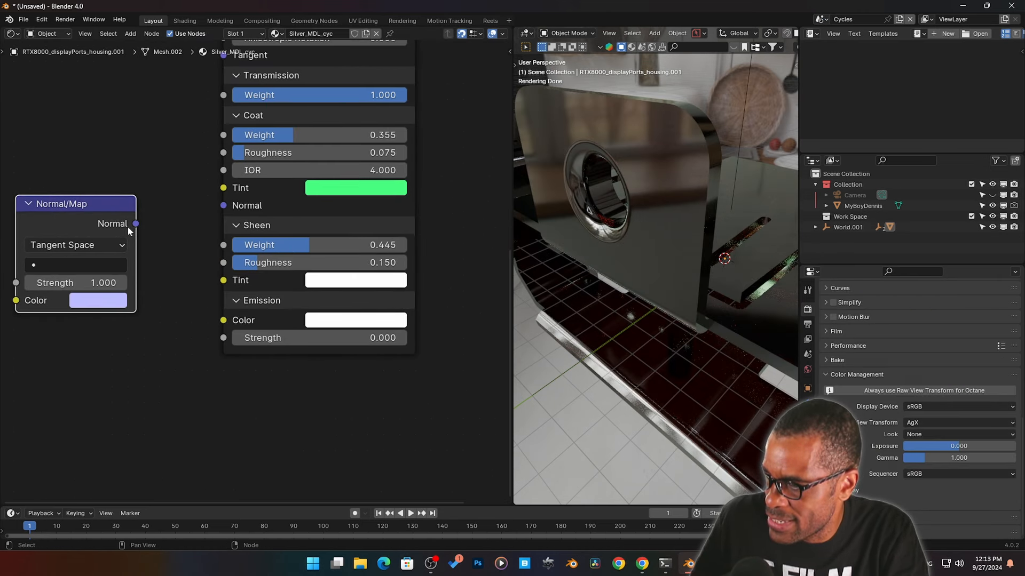
drag(136, 224, 224, 206)
drag(60, 228, 108, 212)
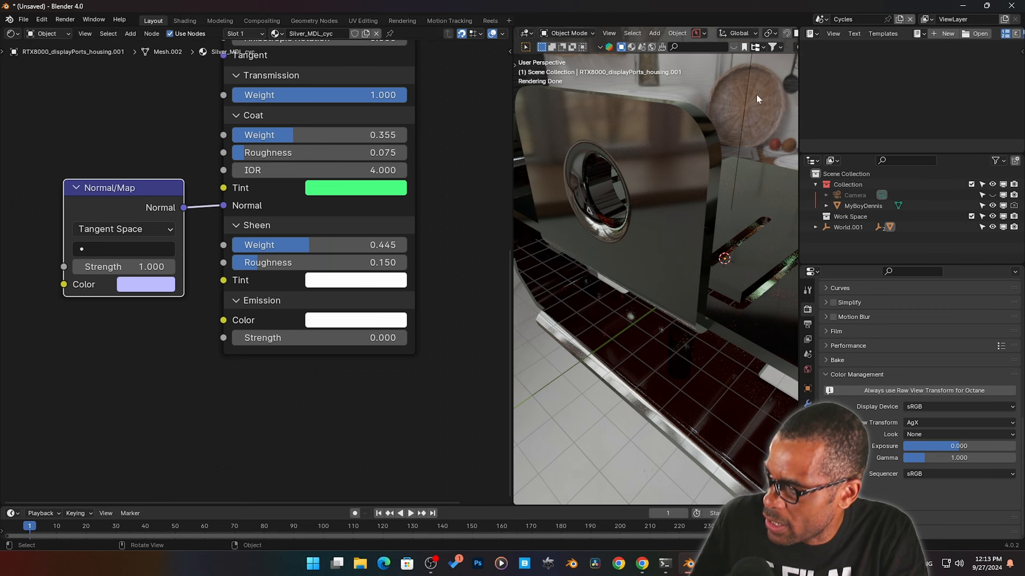
Step: Return to the Octane scene, collapse Transmission Properties and expand Geometry Properties on the Universal material
click(819, 19)
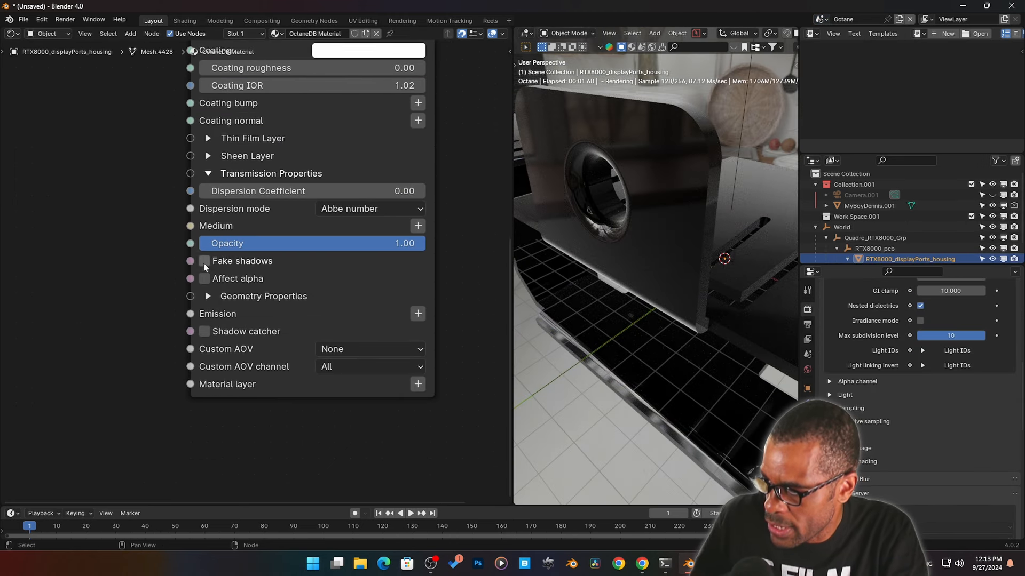
click(208, 174)
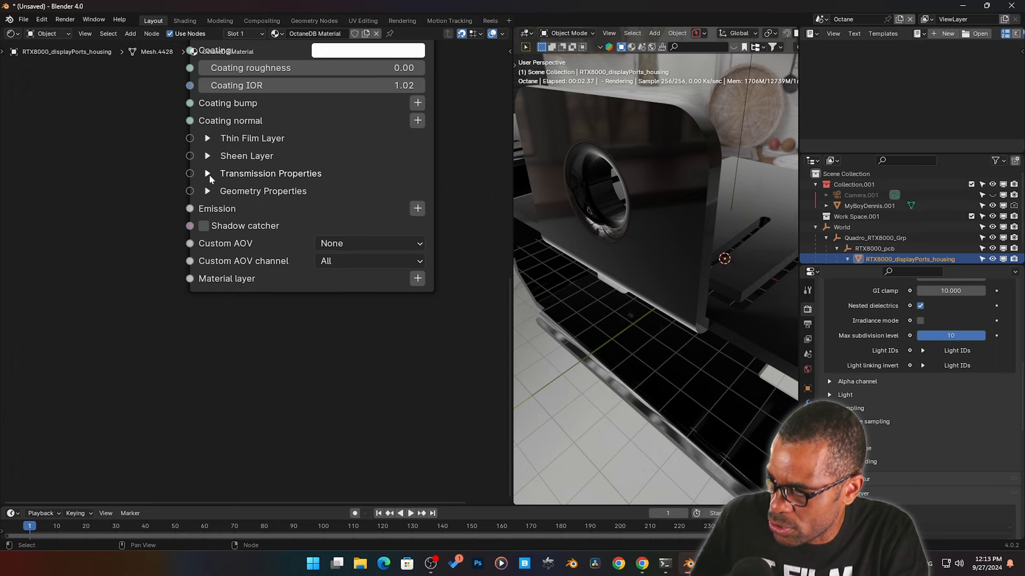
click(216, 192)
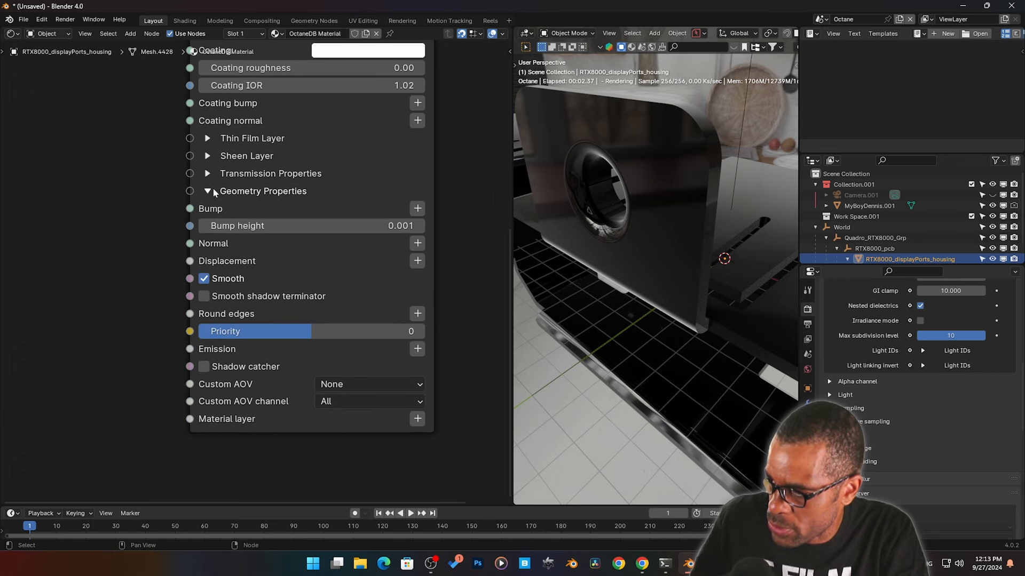
Step: Add a procedural Noise texture to the material's Bump input and set Bump height to 1.000
click(419, 209)
mouse_move(421, 209)
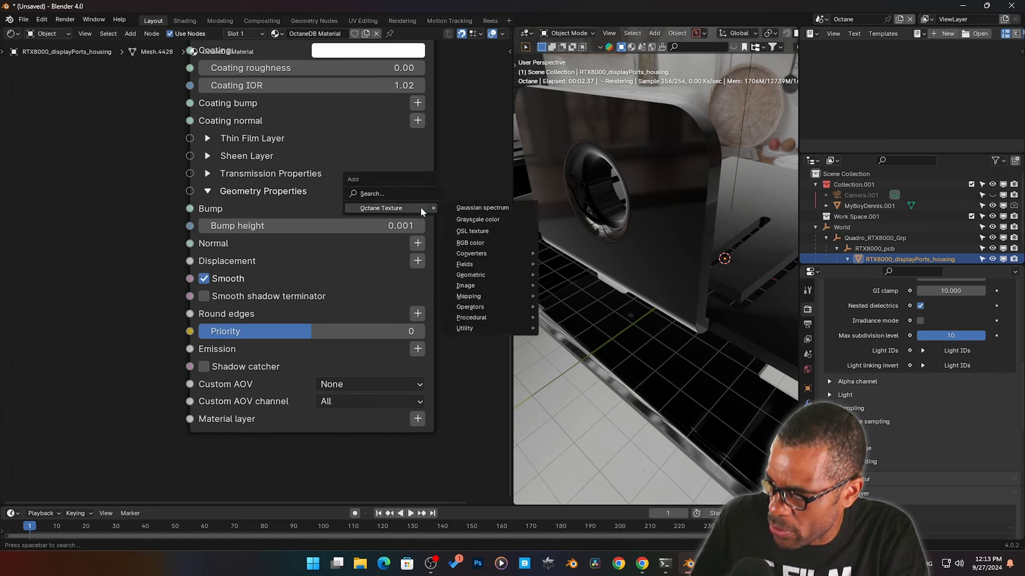
mouse_move(487, 317)
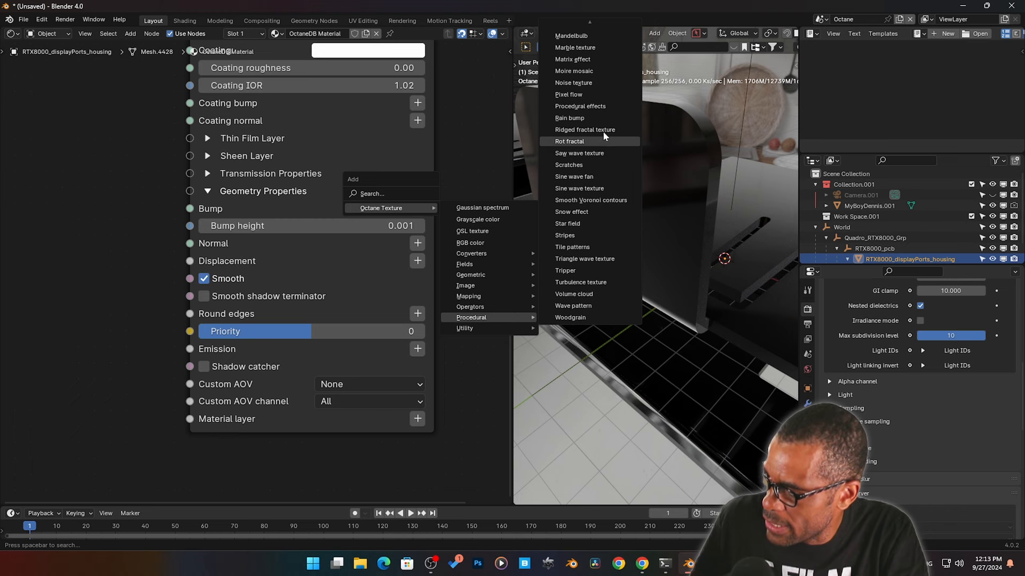
click(596, 83)
click(84, 260)
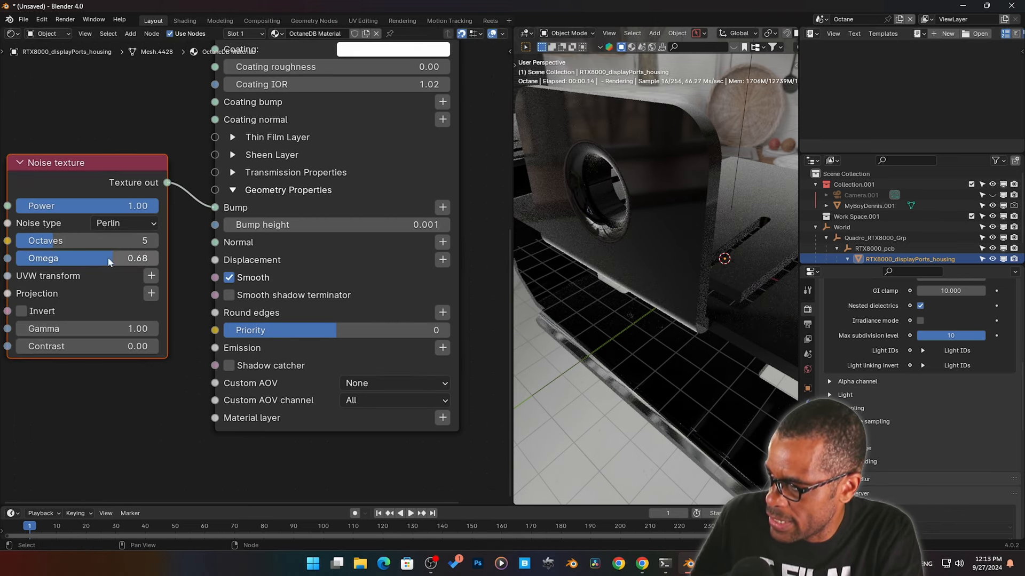
click(84, 261)
click(428, 224)
drag(410, 225, 560, 225)
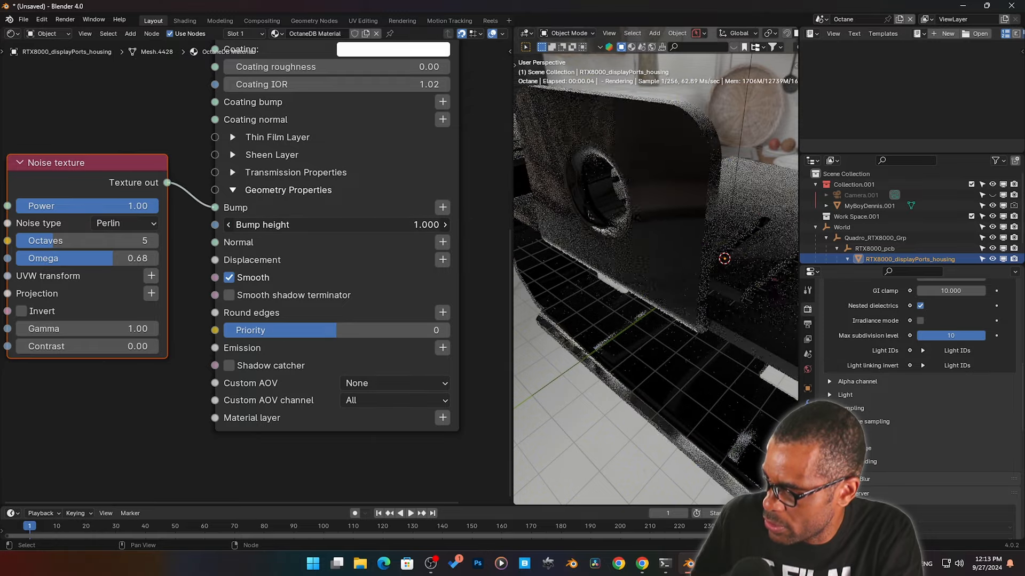
Step: Add a 3D transformation to the Noise texture's UVW transform, adjust it, and set the material's Bump height to 0.460
click(152, 276)
middle_drag(87, 348, 311, 333)
drag(111, 391, 69, 423)
middle_drag(273, 398, 40, 392)
scroll(176, 331, up, 2)
drag(336, 185, 405, 185)
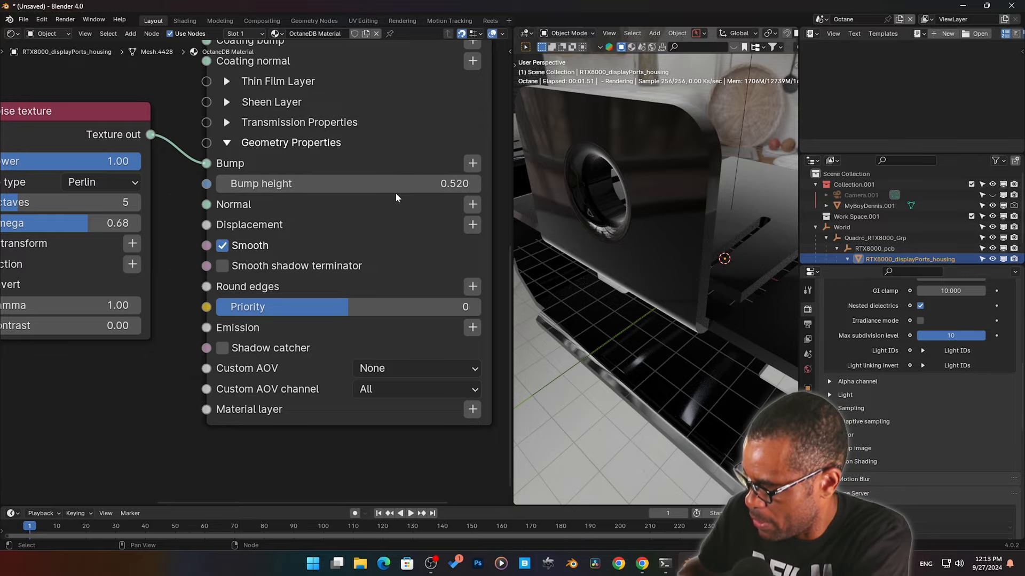
mouse_move(349, 184)
mouse_down()
mouse_move(375, 184)
mouse_move(337, 184)
mouse_move(346, 184)
mouse_up()
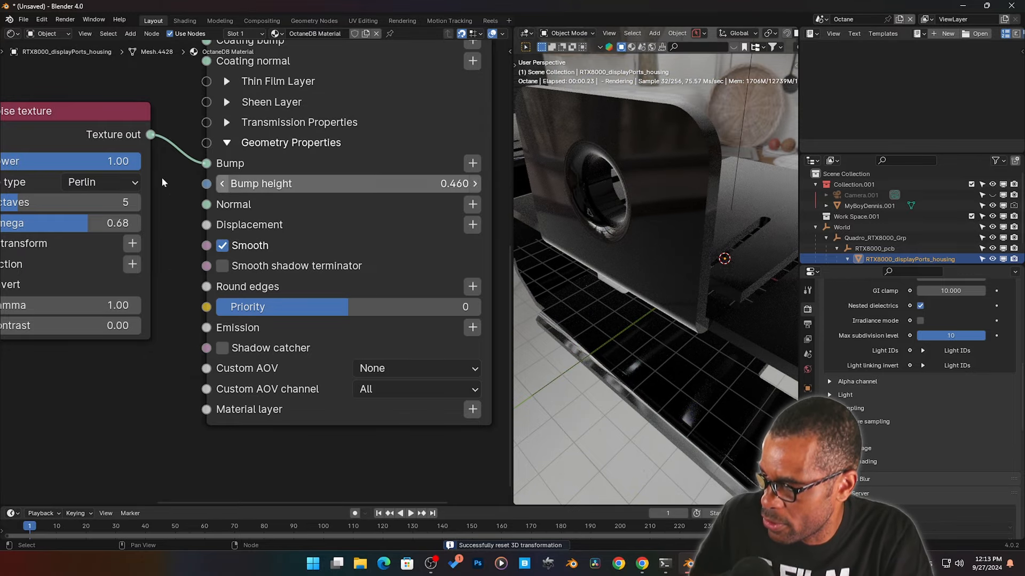
Step: Disconnect the Noise texture from the Bump input and check the texture choices for the Normal input
middle_drag(207, 172, 247, 140)
drag(248, 134, 221, 214)
middle_drag(226, 218, 135, 238)
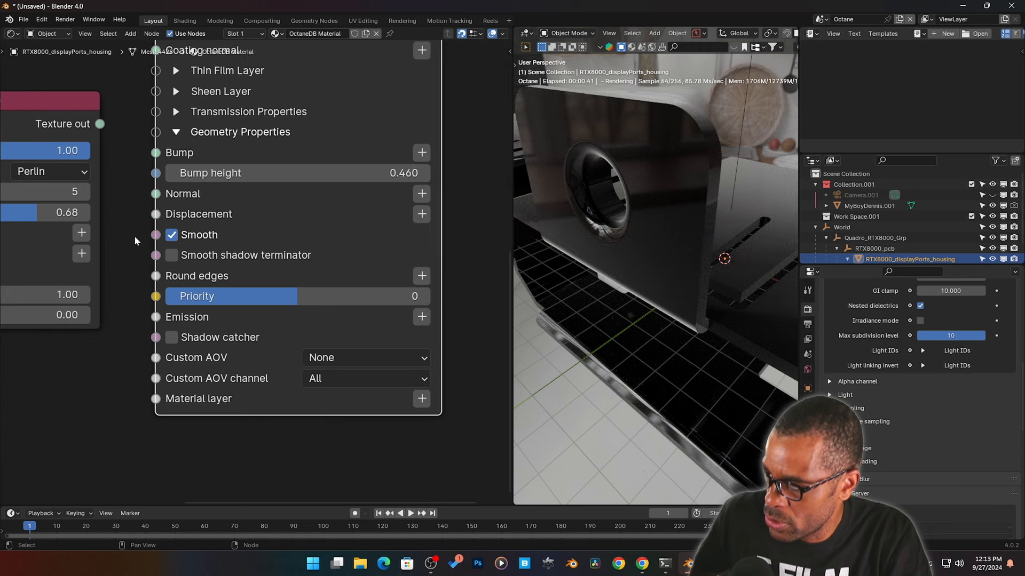
click(421, 194)
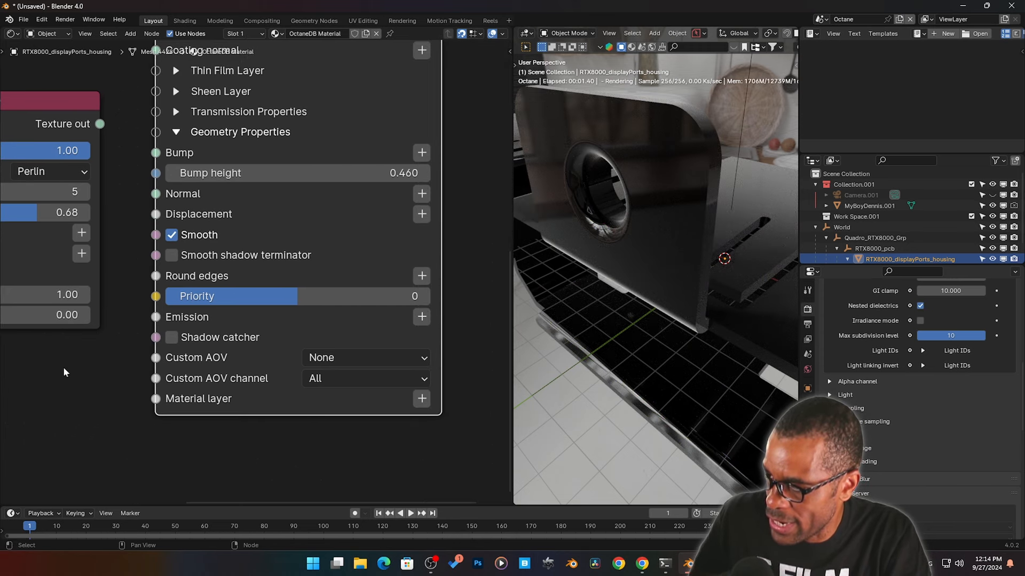
middle_drag(63, 368, 106, 343)
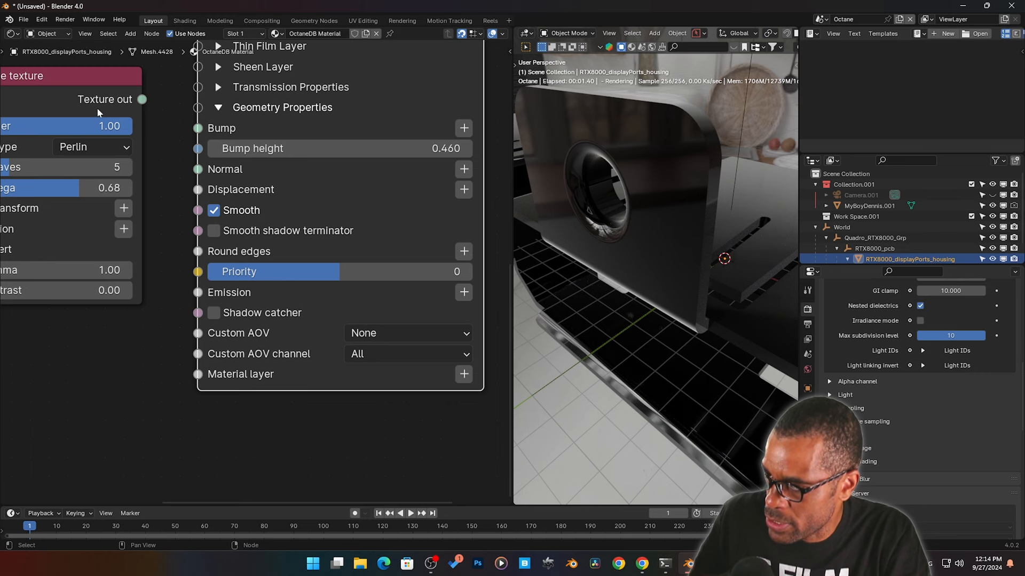
middle_drag(79, 88, 113, 149)
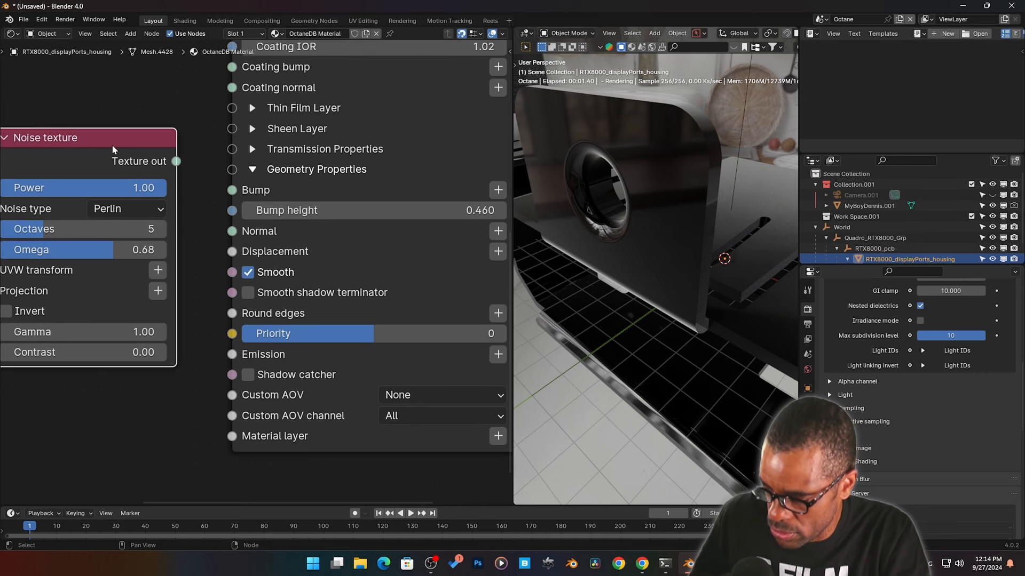
Step: Delete the 3D transformation and RGB image nodes beside the Universal material
click(142, 243)
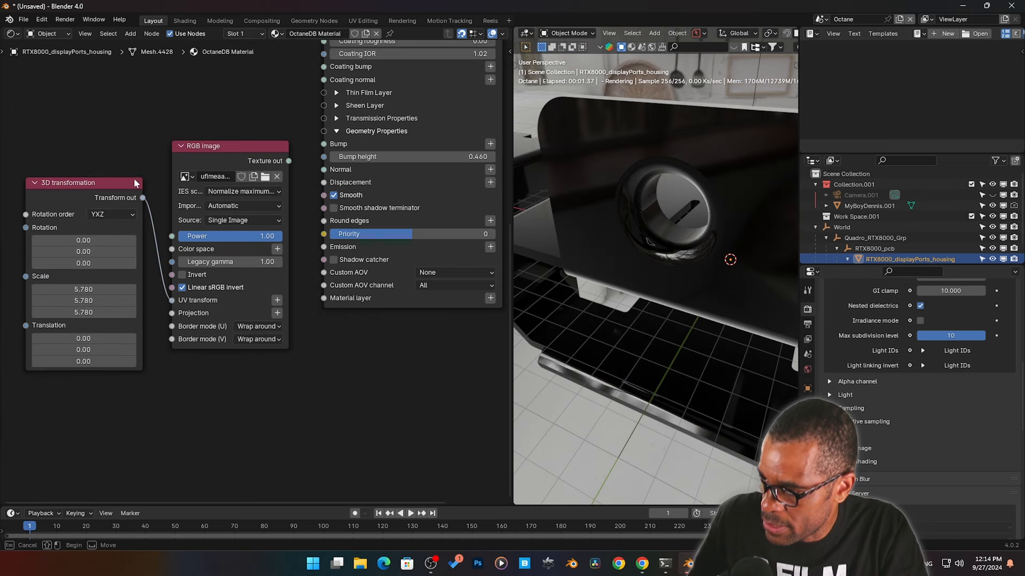
key(x)
scroll(190, 230, up, 6)
middle_drag(187, 230, 68, 275)
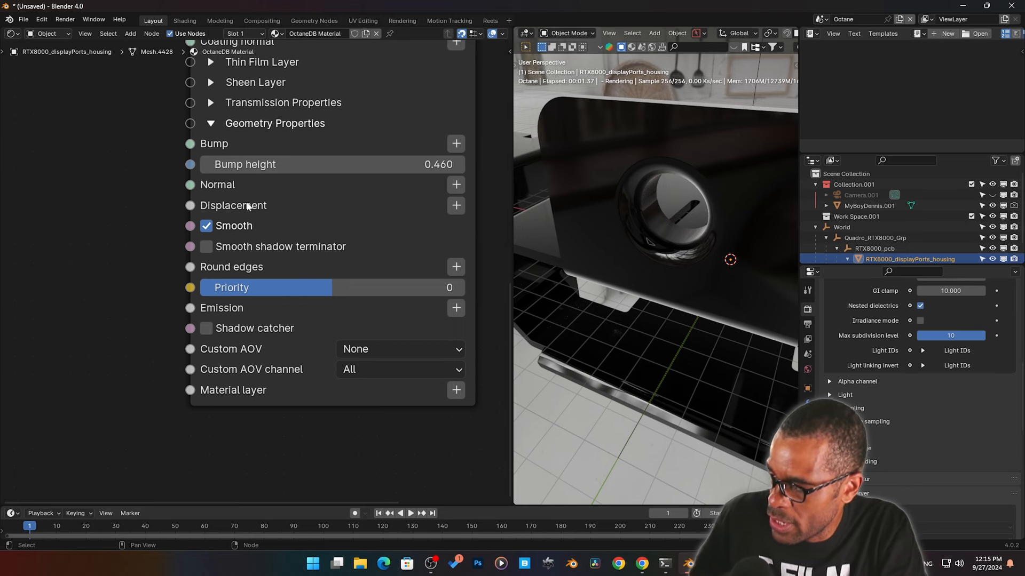
Step: Switch to the Cycles scene and move the Material Output node farther away from the Principled BSDF
click(822, 20)
click(833, 36)
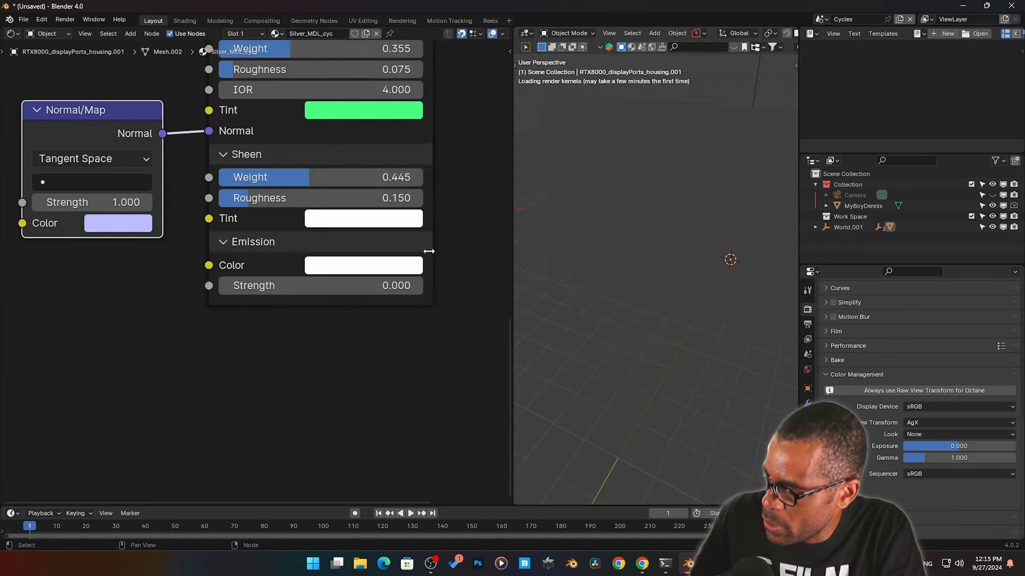
scroll(426, 242, down, 12)
middle_drag(434, 213, 241, 273)
scroll(280, 250, up, 12)
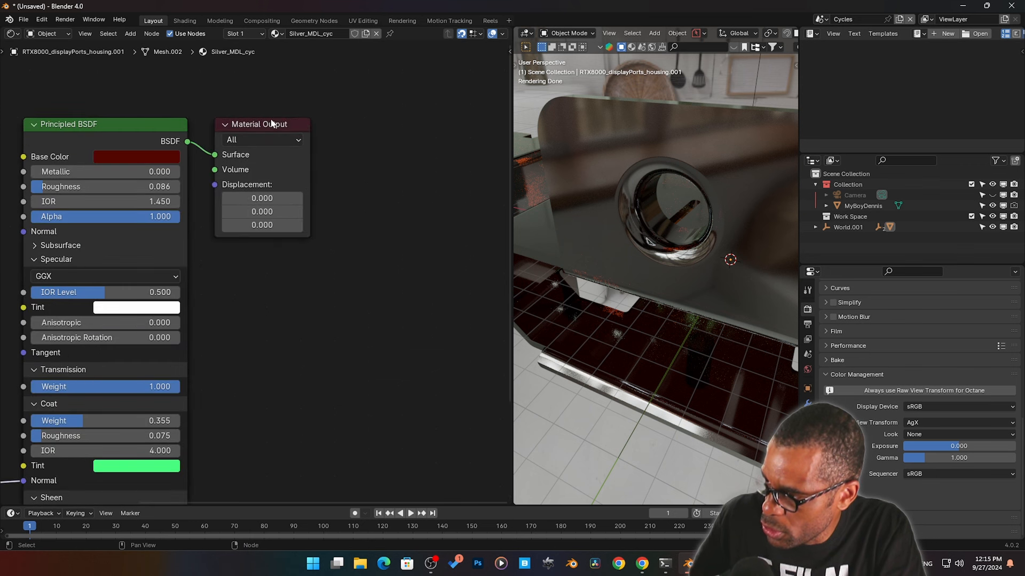
drag(271, 123, 363, 127)
click(304, 207)
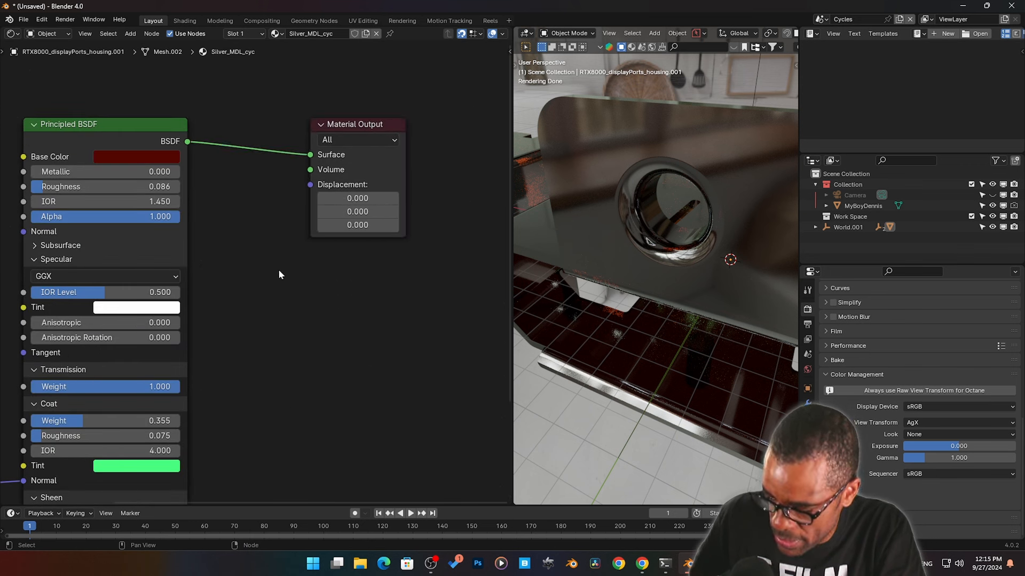
Step: Add a Displacement node linked to the Material Output's Displacement input, and delete it again
key(shift+a)
text(dis)
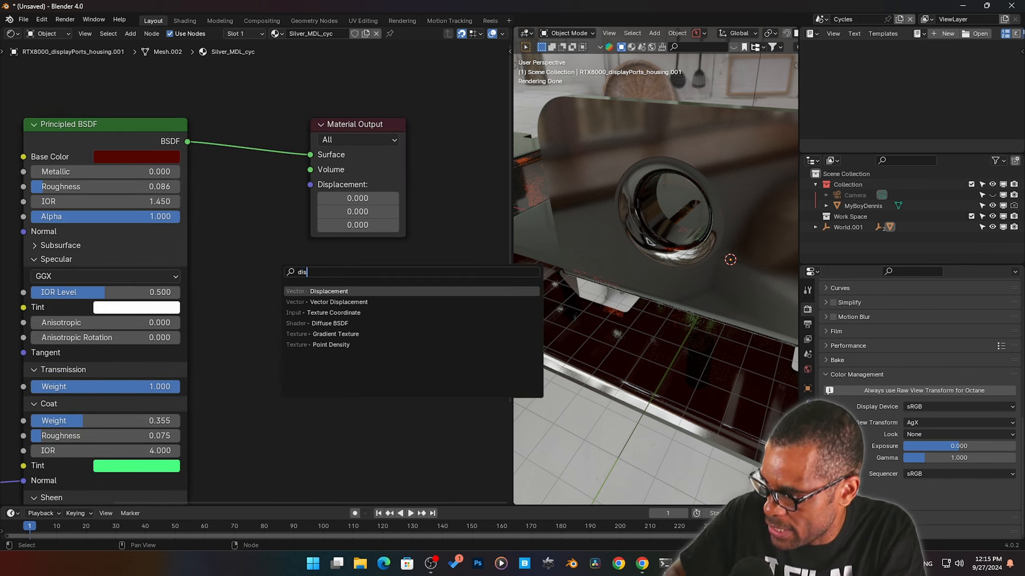
click(340, 291)
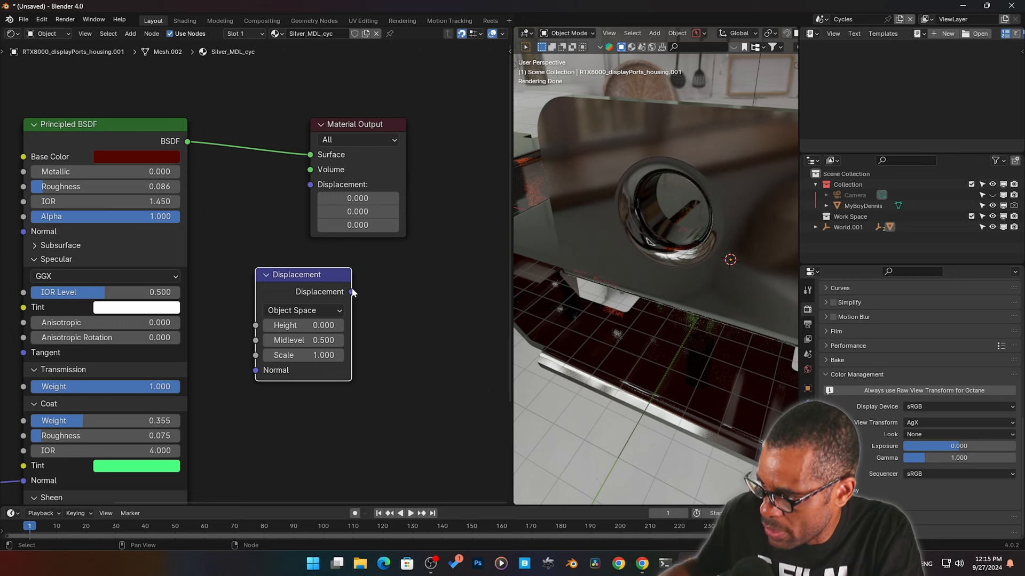
drag(351, 292, 310, 184)
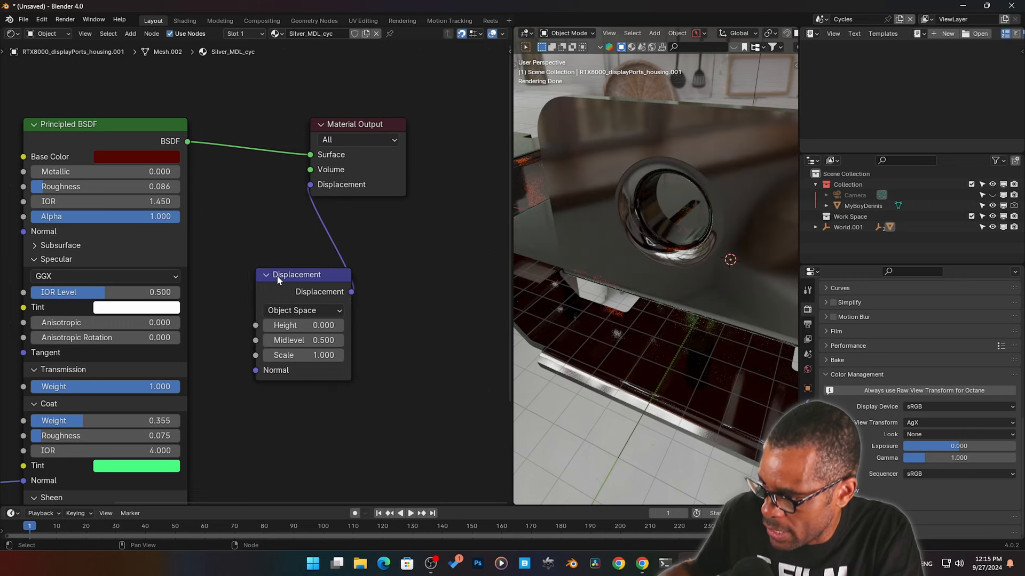
click(278, 280)
key(x)
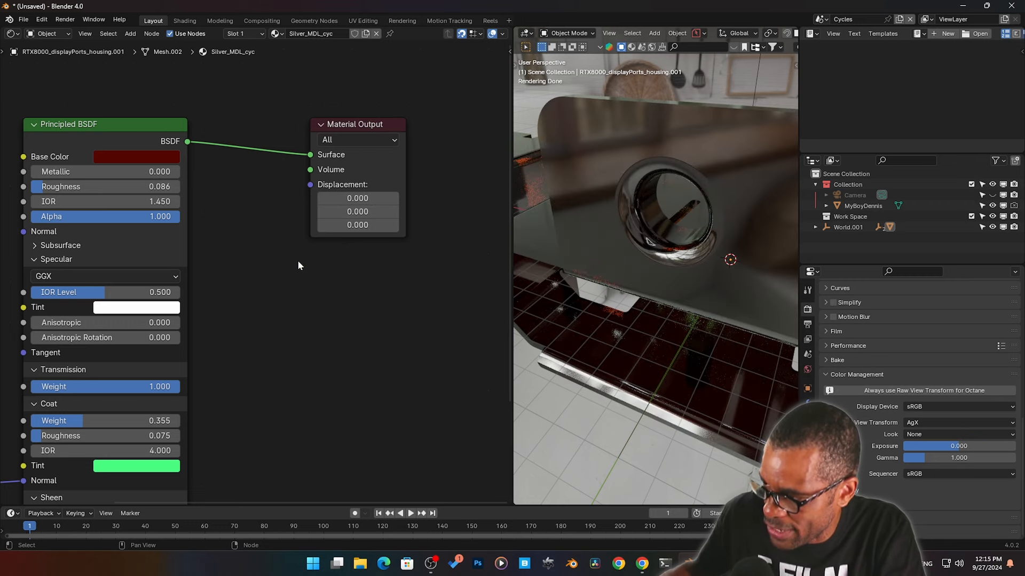
key(shift+a)
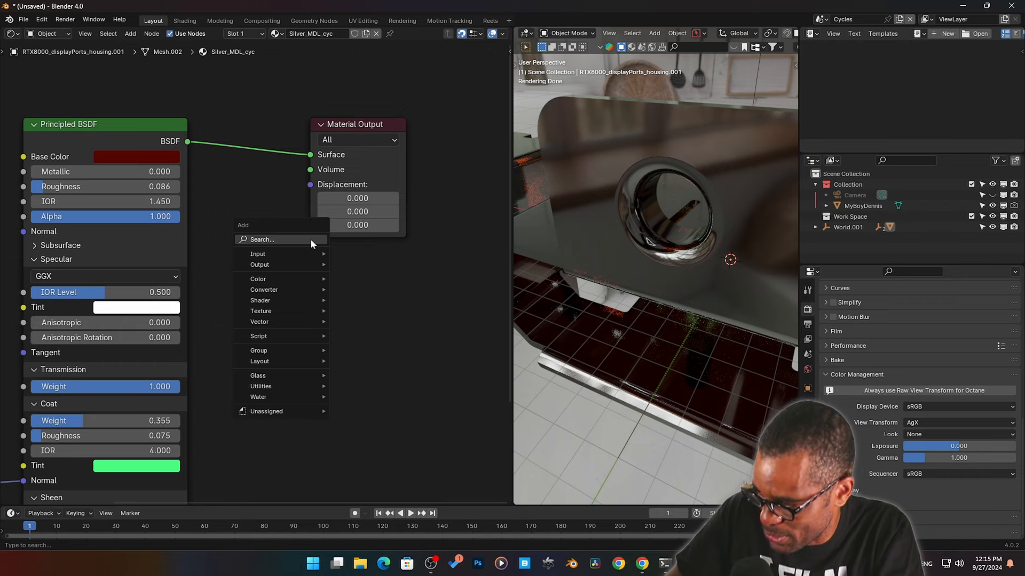
text(di)
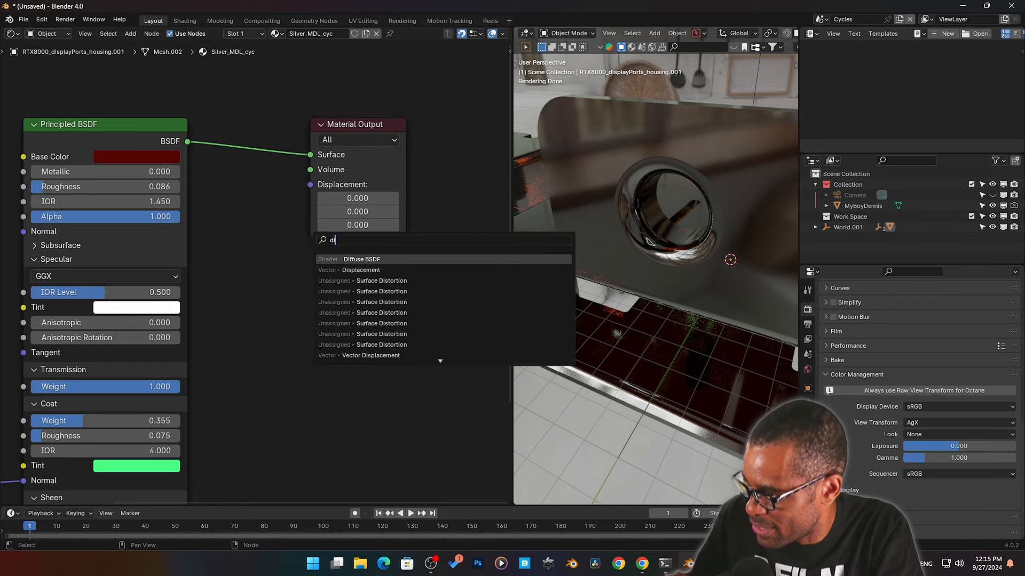
click(245, 232)
middle_drag(291, 224, 329, 174)
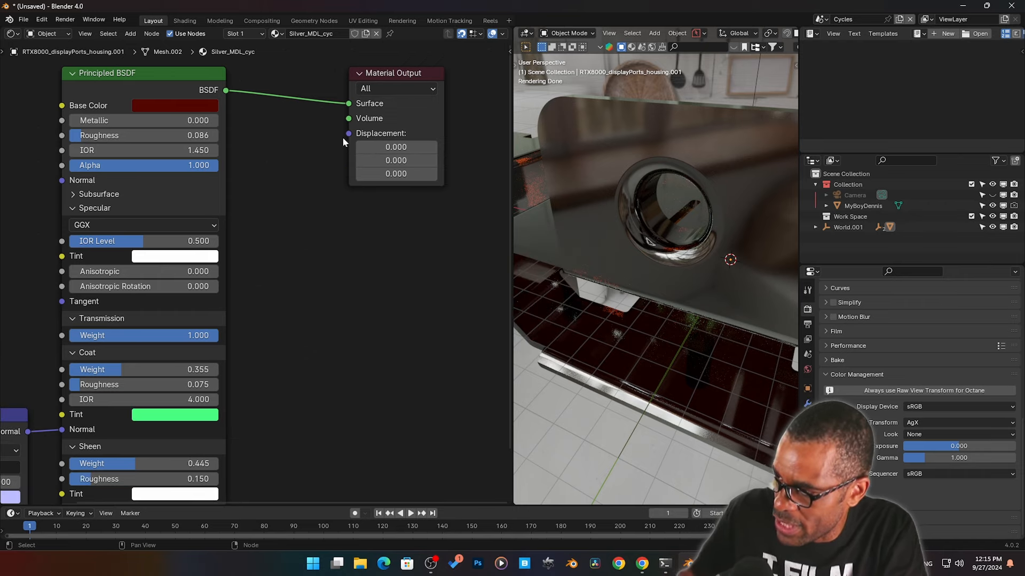
middle_drag(261, 289, 364, 180)
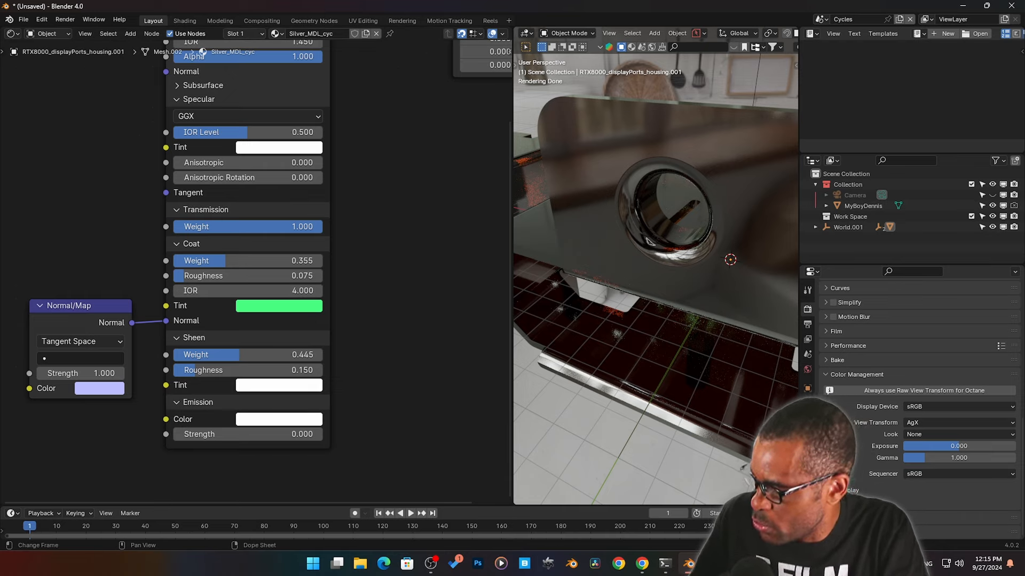
Step: Switch back to the Octane scene and add a Texture displacement node to the Universal material's Displacement input
click(816, 22)
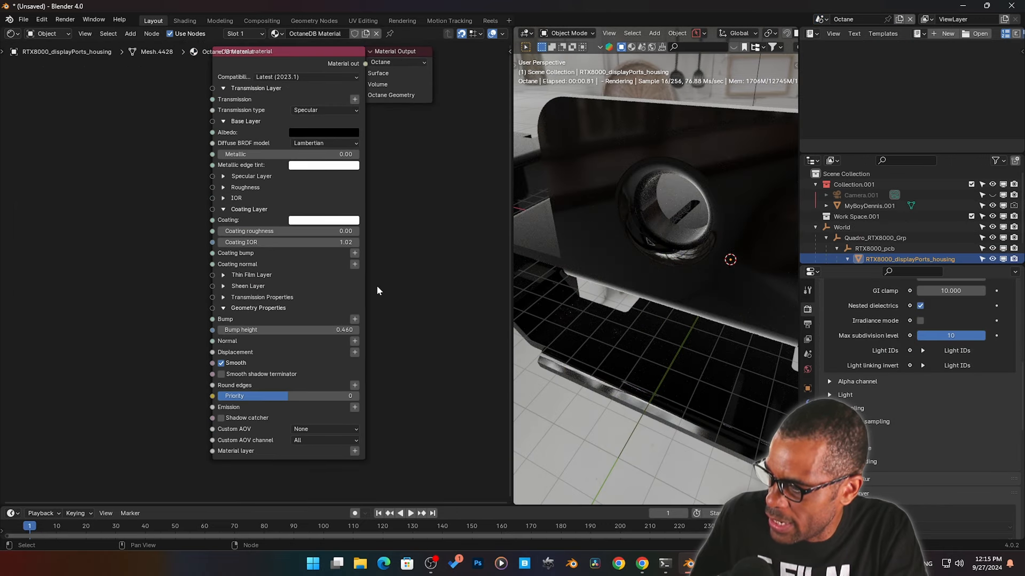
middle_drag(376, 285, 363, 211)
scroll(229, 284, up, 4)
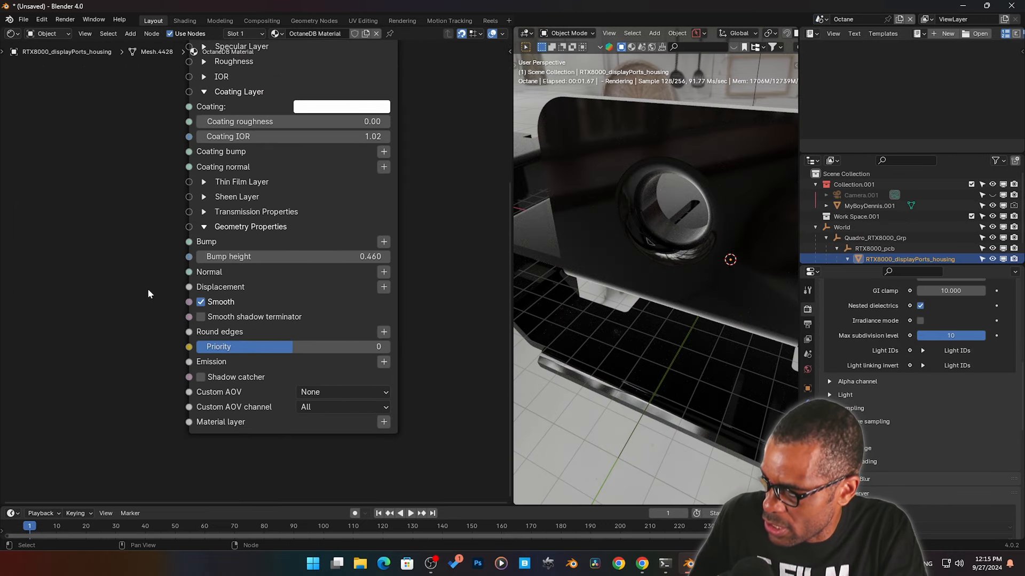
middle_drag(147, 289, 203, 272)
click(439, 269)
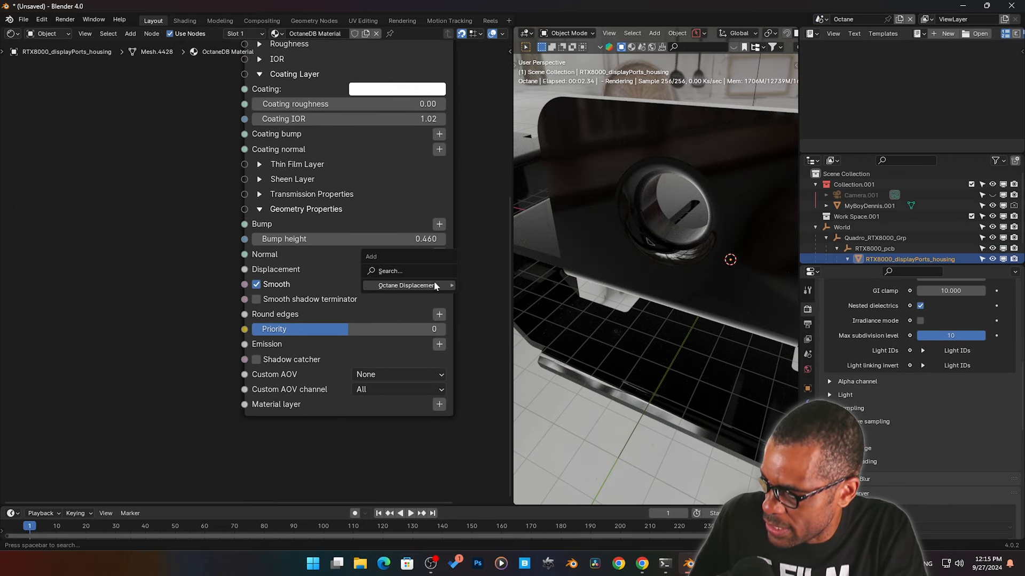
mouse_move(435, 285)
click(491, 286)
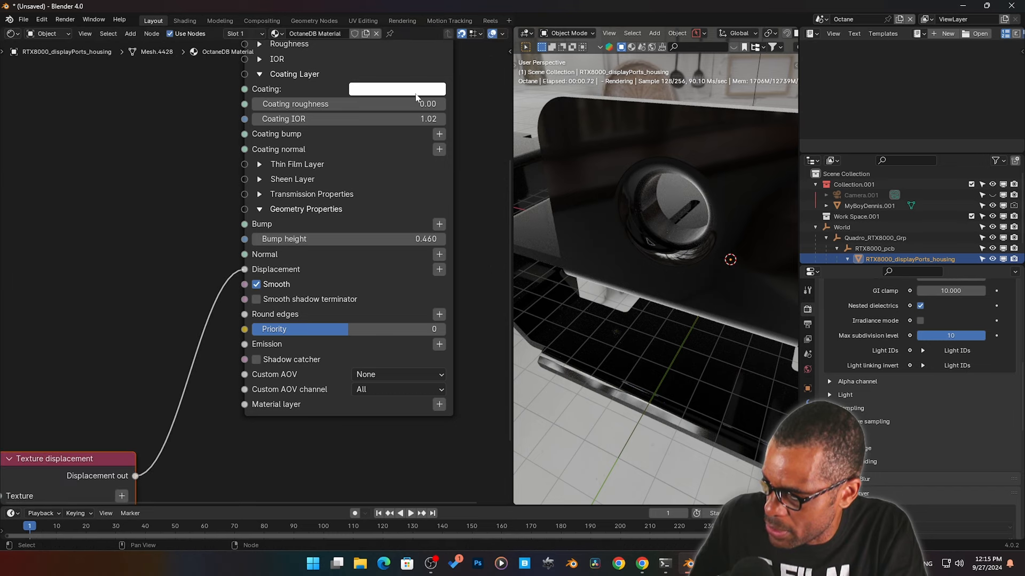
Step: Move the Texture displacement node up beside the Universal material's geometry properties
drag(109, 462, 176, 231)
middle_drag(165, 230, 197, 192)
middle_drag(77, 253, 138, 260)
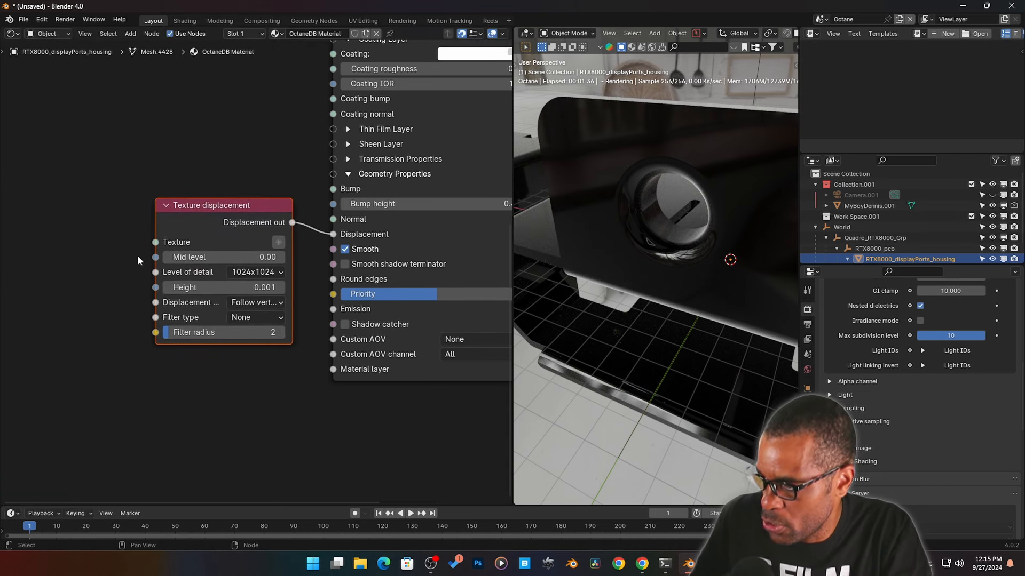
middle_drag(46, 259, 79, 259)
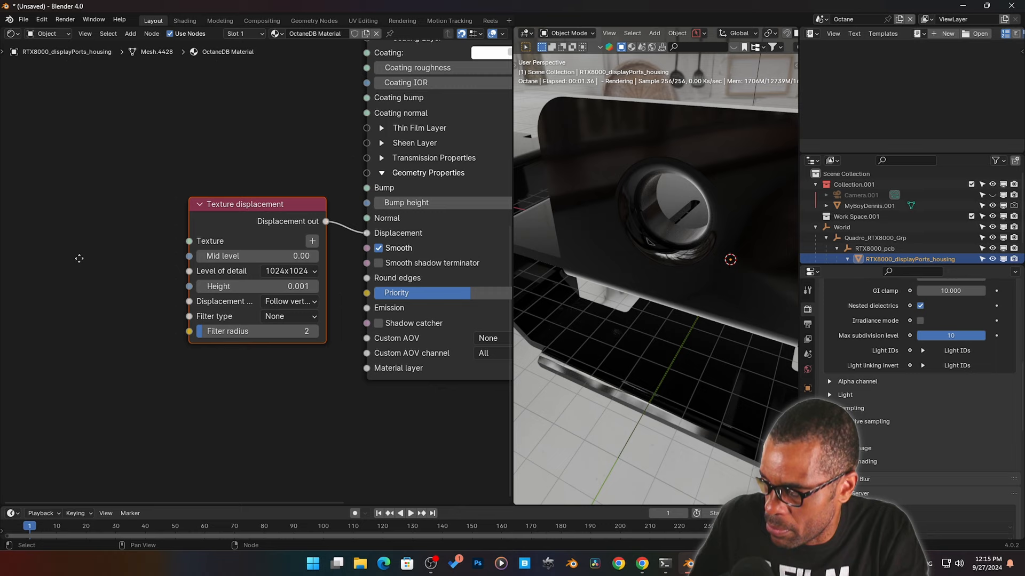
click(314, 241)
mouse_move(305, 253)
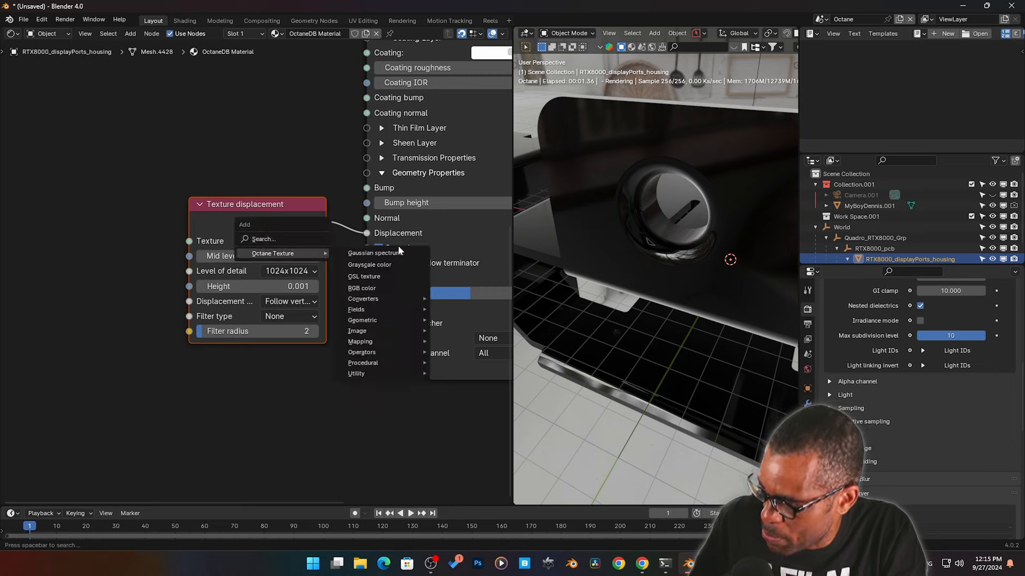
click(78, 211)
Step: Search the node list for "rgb" and add an RGB image node
key(shift+a)
mouse_move(77, 209)
text(rgb)
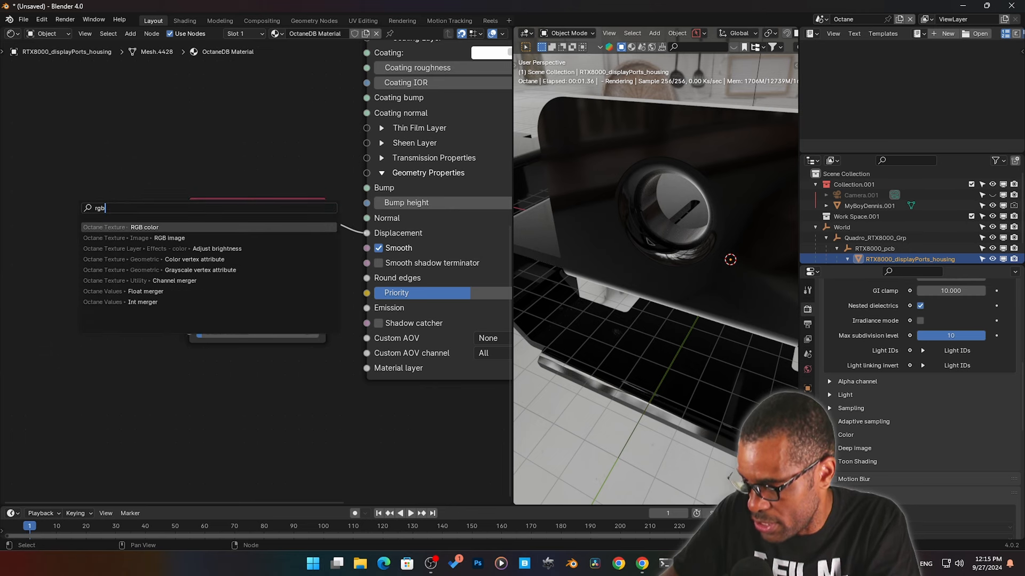
key(Down)
key(Return)
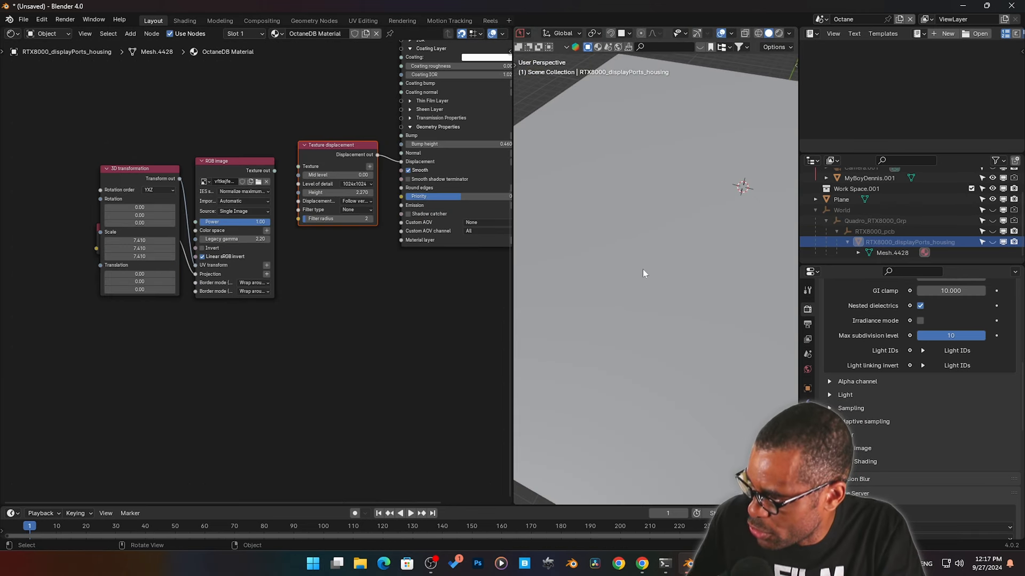
Step: Assign the Silver_MDL_oct material to the plane and line up its 3D transformation node with the RGB image node
click(642, 274)
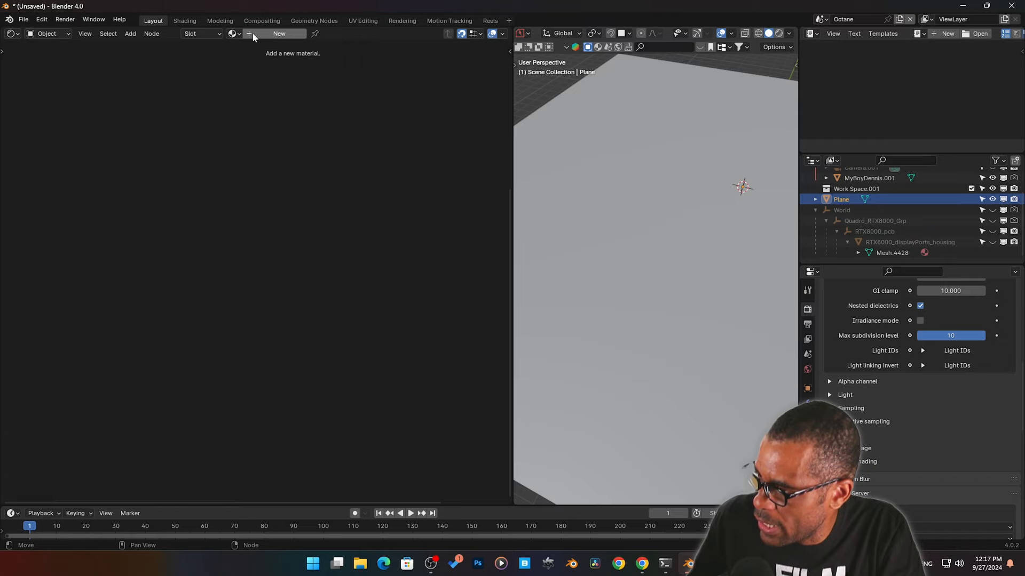
click(234, 34)
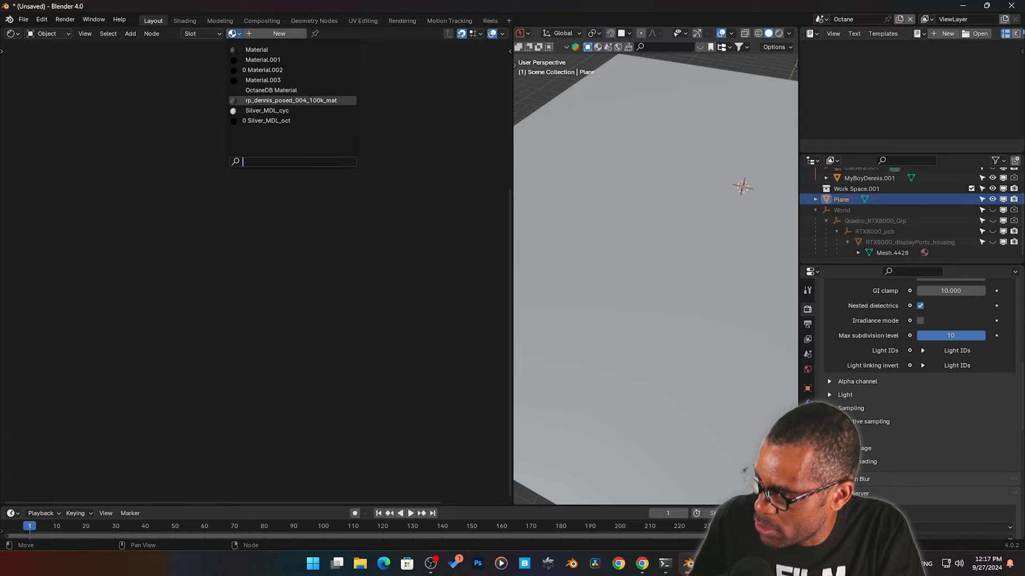
click(269, 121)
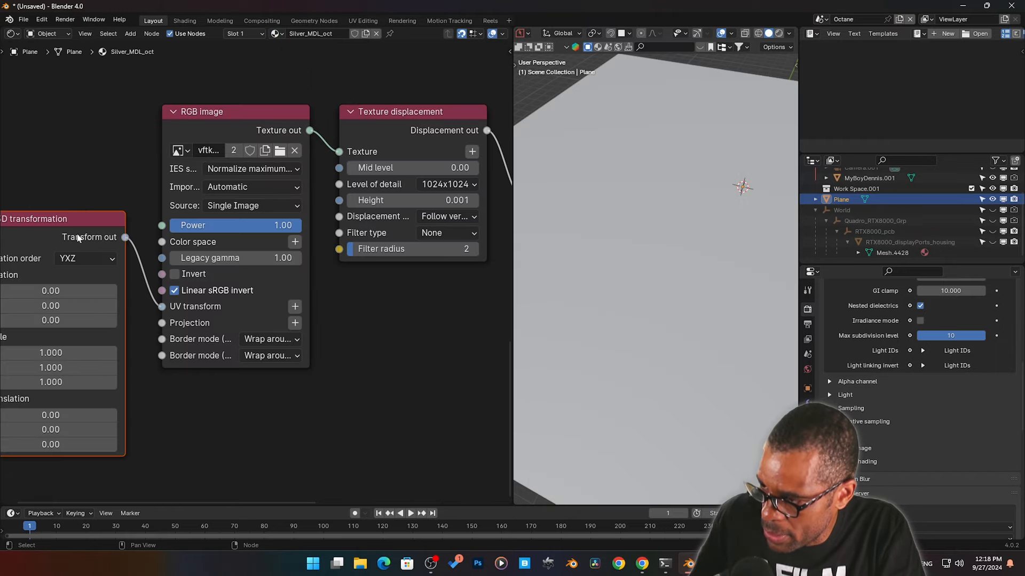
drag(77, 235, 86, 127)
middle_drag(325, 332, 280, 372)
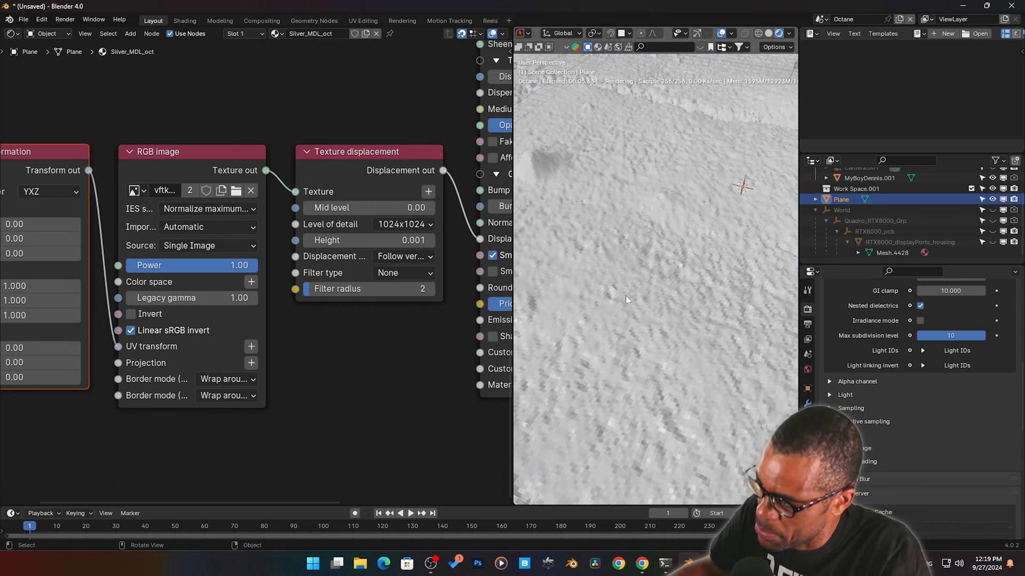
Step: Set the Texture displacement node's level of detail to 4096x4096
scroll(640, 317, down, 2)
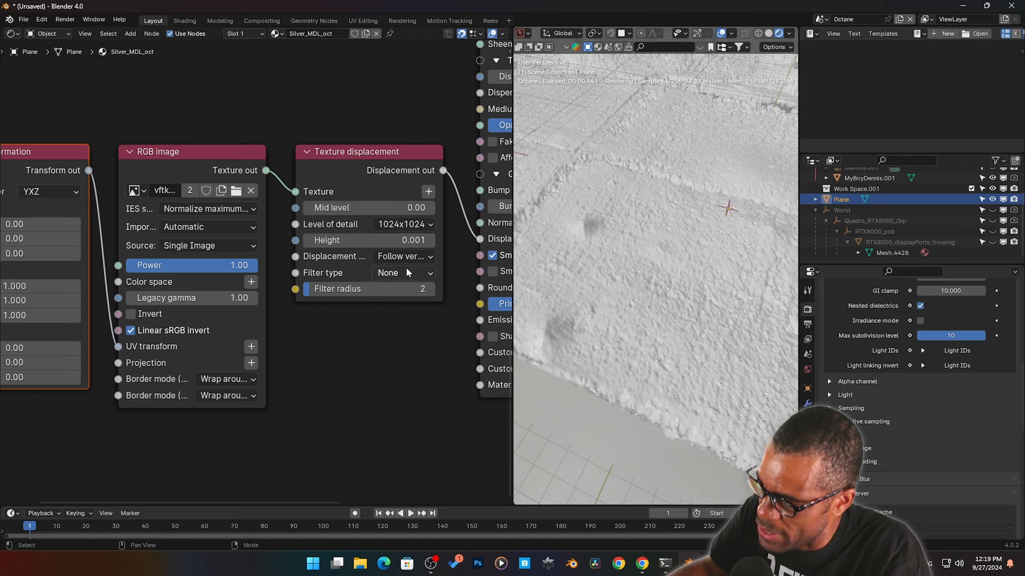
click(356, 167)
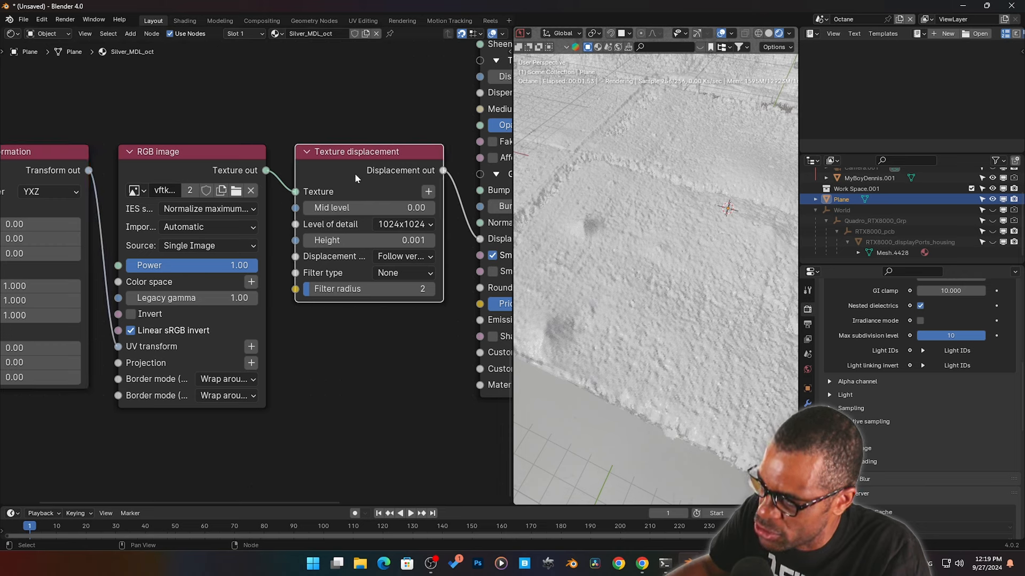
click(397, 225)
click(406, 306)
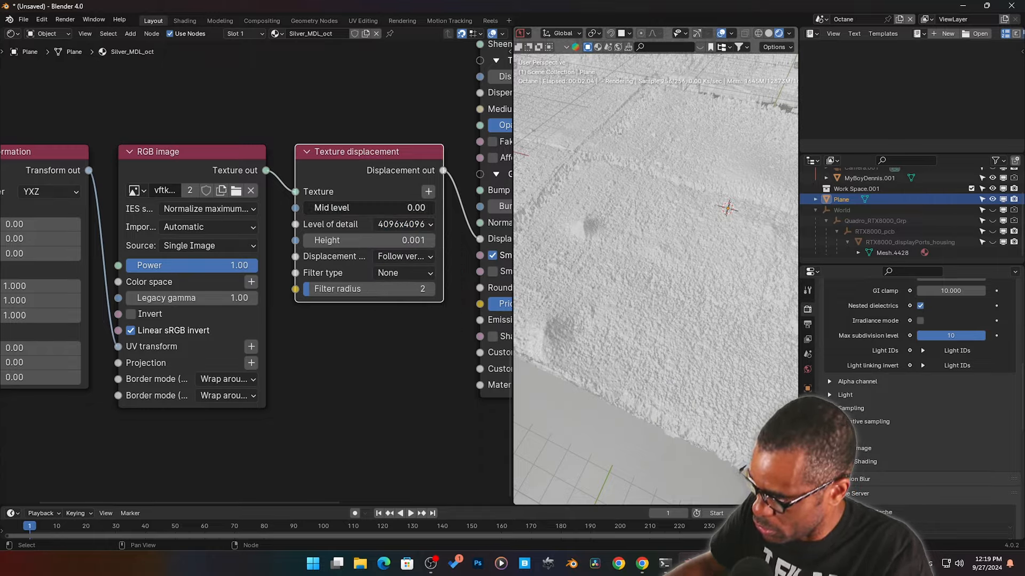
Step: Set the Texture displacement node's mid level to 0.5
drag(320, 208, 348, 207)
click(365, 208)
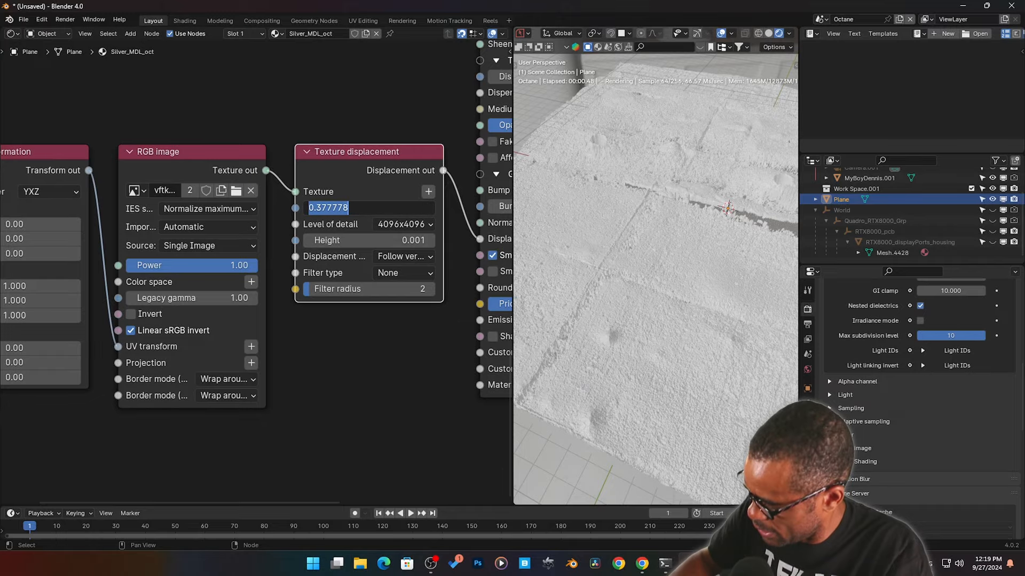
text(0.5)
key(Return)
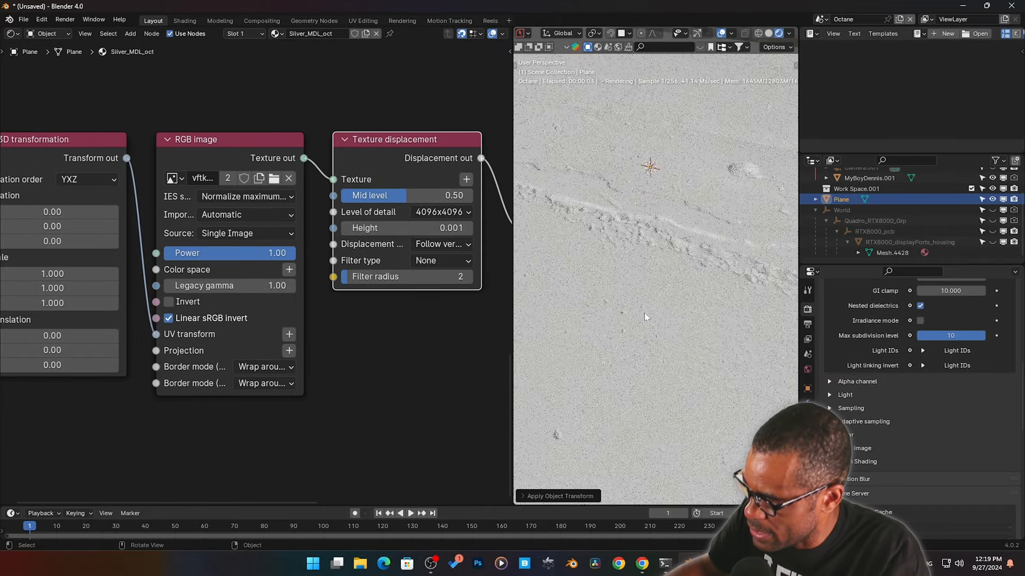
Step: Set the Texture displacement node's filter radius to 4 and inspect the displaced plane
scroll(654, 313, down, 4)
middle_drag(659, 315, 683, 339)
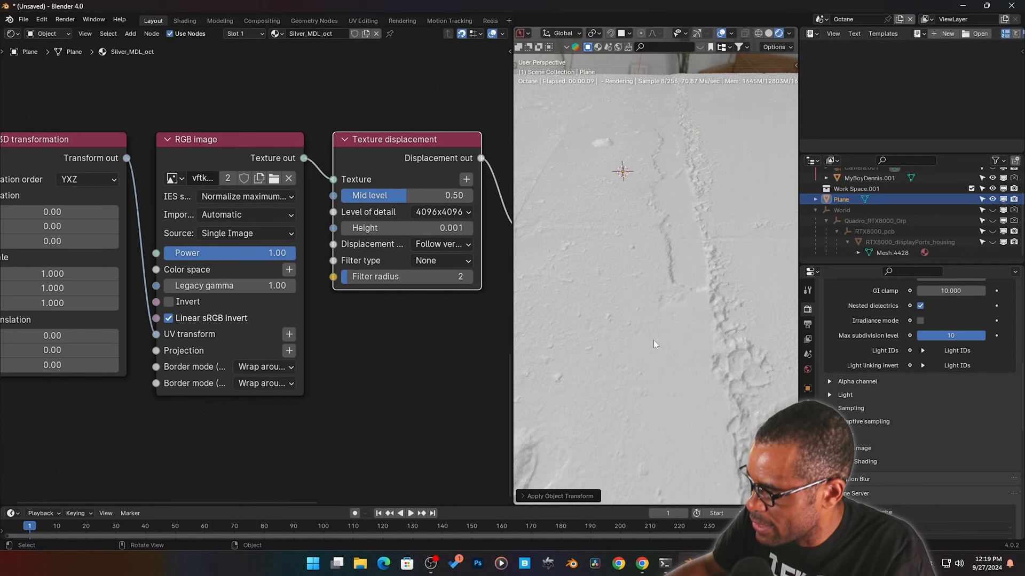
middle_drag(408, 295, 387, 296)
scroll(383, 312, down, 2)
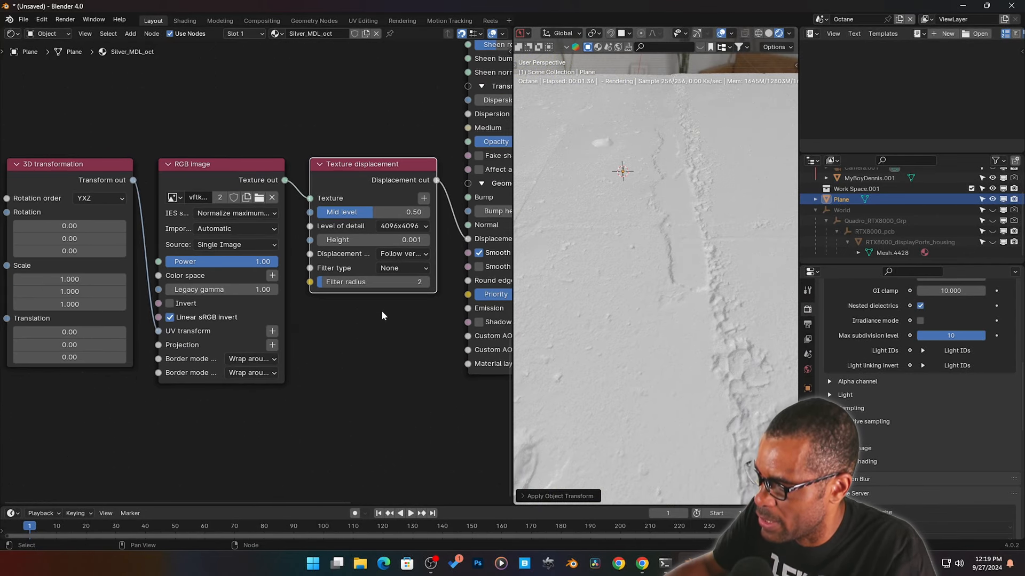
middle_drag(355, 338, 286, 319)
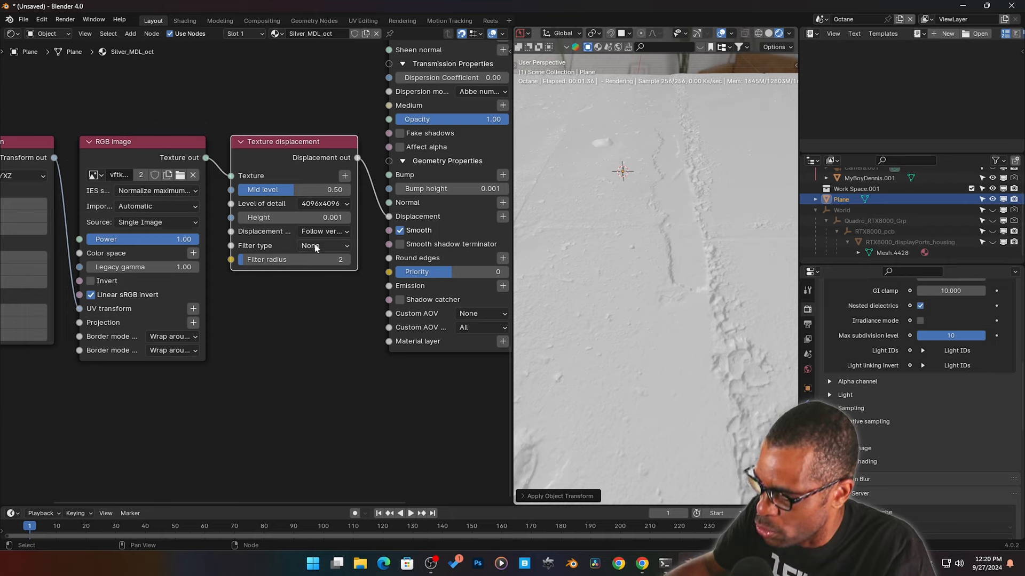
click(309, 261)
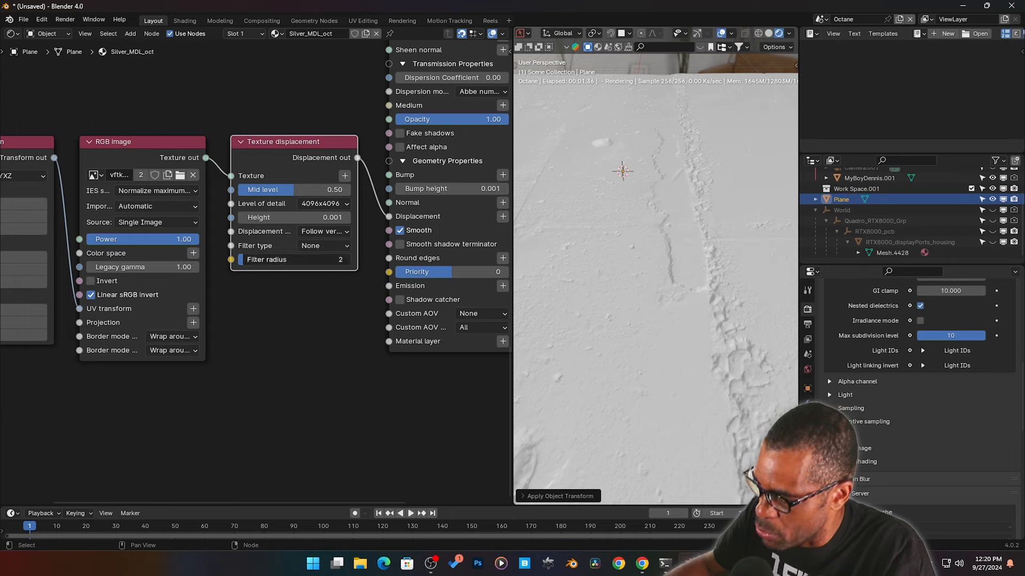
text(4)
key(Return)
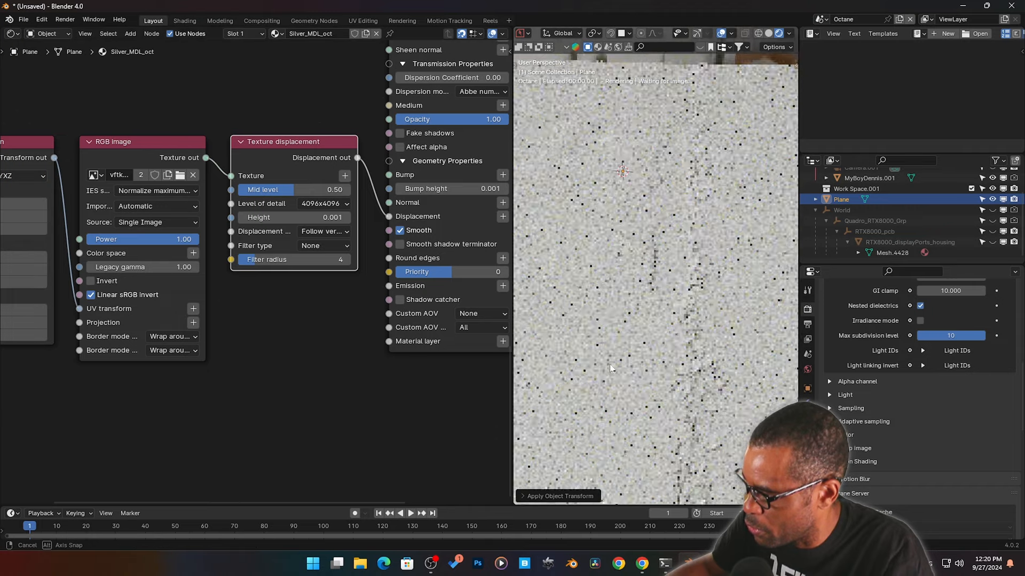
middle_drag(663, 382, 673, 342)
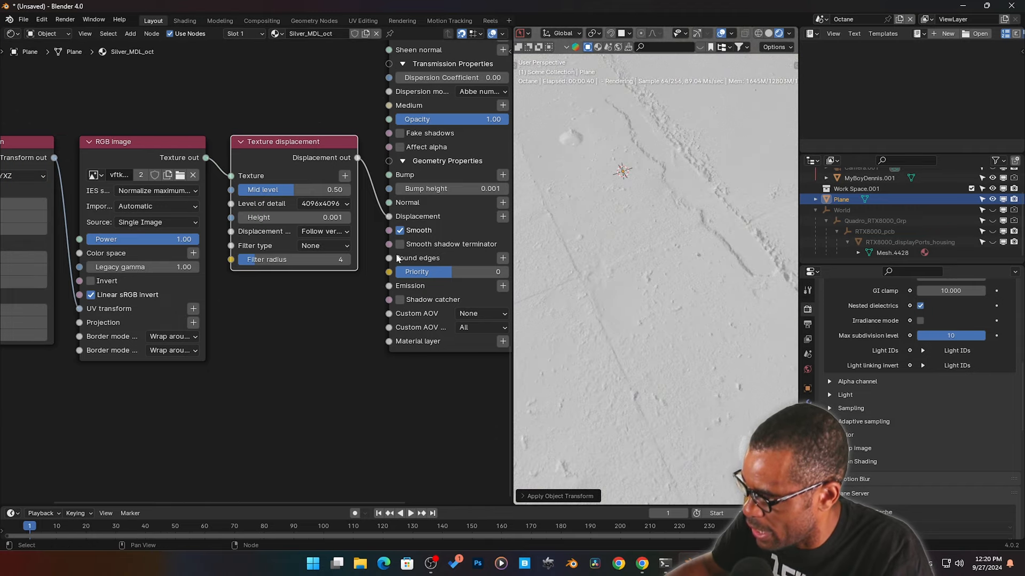
Step: Try the Box filter type on the Texture displacement node, compare the displaced plane, and set the filter type back to None
click(328, 247)
click(322, 274)
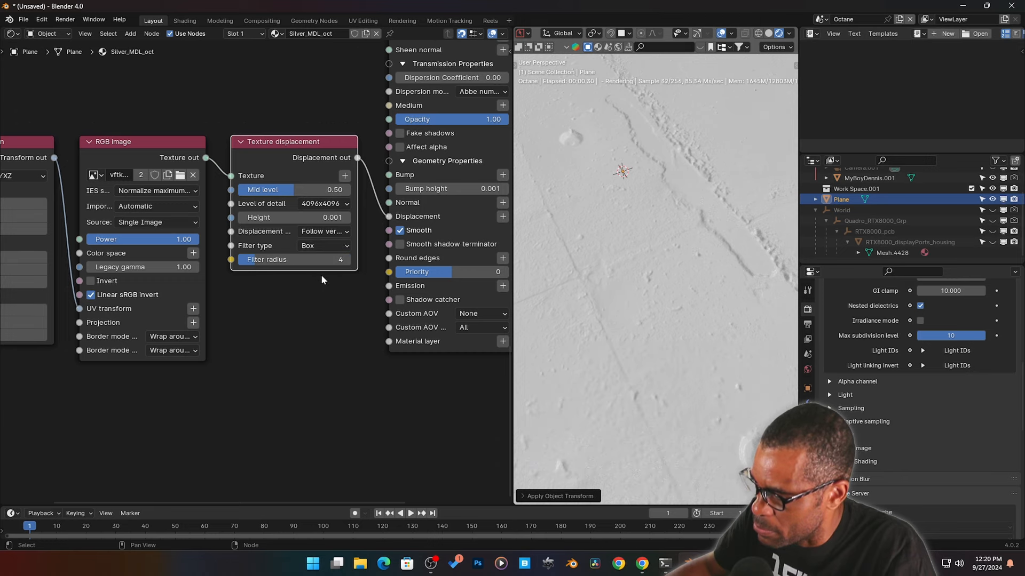
scroll(681, 322, up, 3)
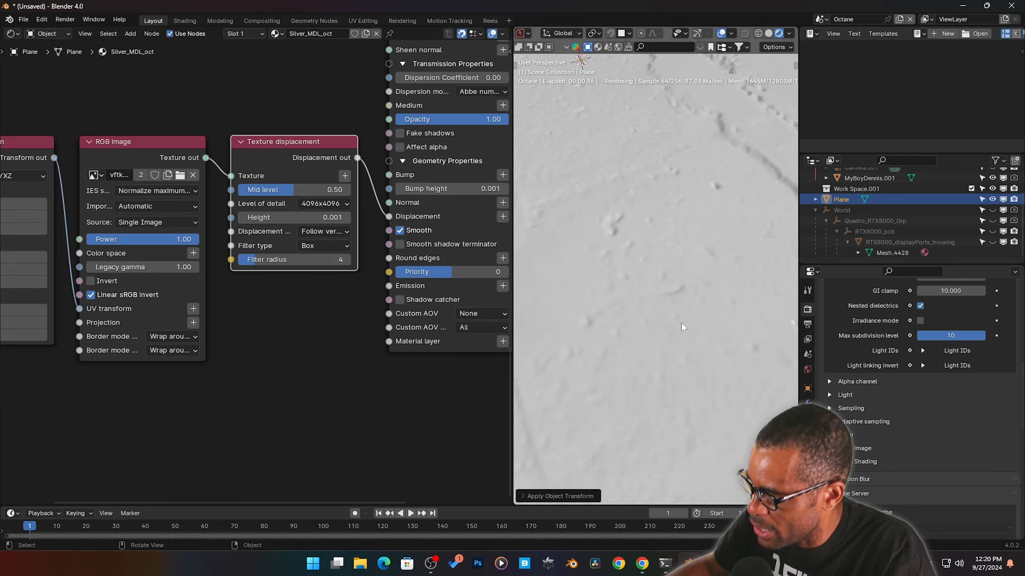
click(324, 246)
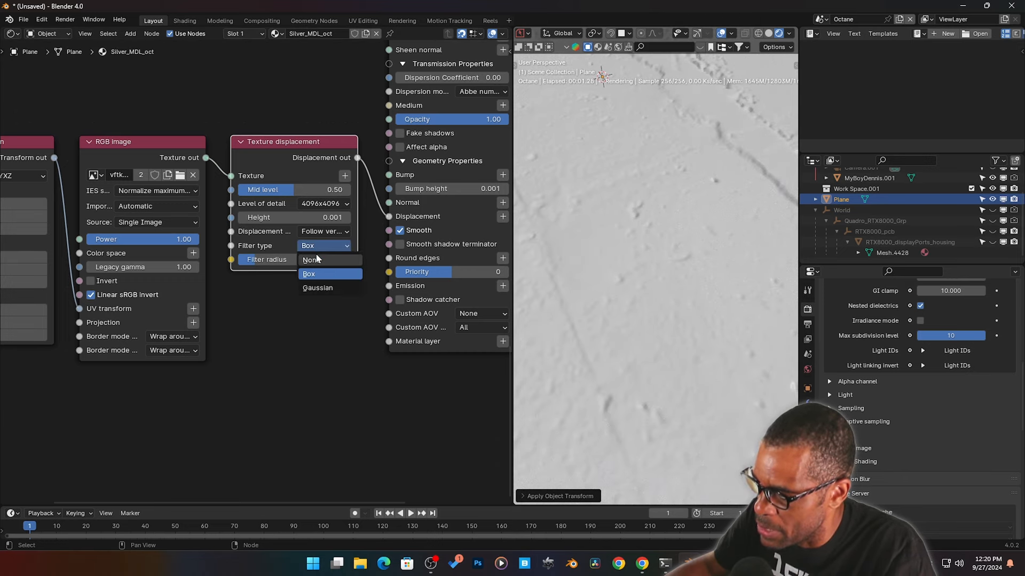
click(320, 259)
middle_drag(329, 280, 301, 303)
scroll(261, 313, down, 3)
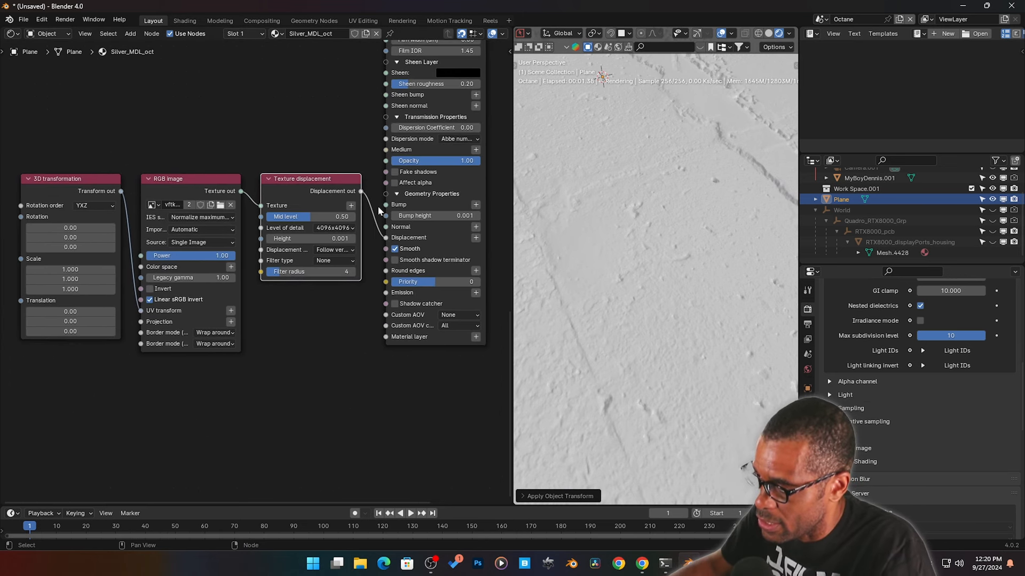
middle_drag(362, 245, 329, 234)
Step: Switch to the Cycles scene and set the Principled BSDF's emission strength to 1.7, inspecting the glowing model
click(822, 19)
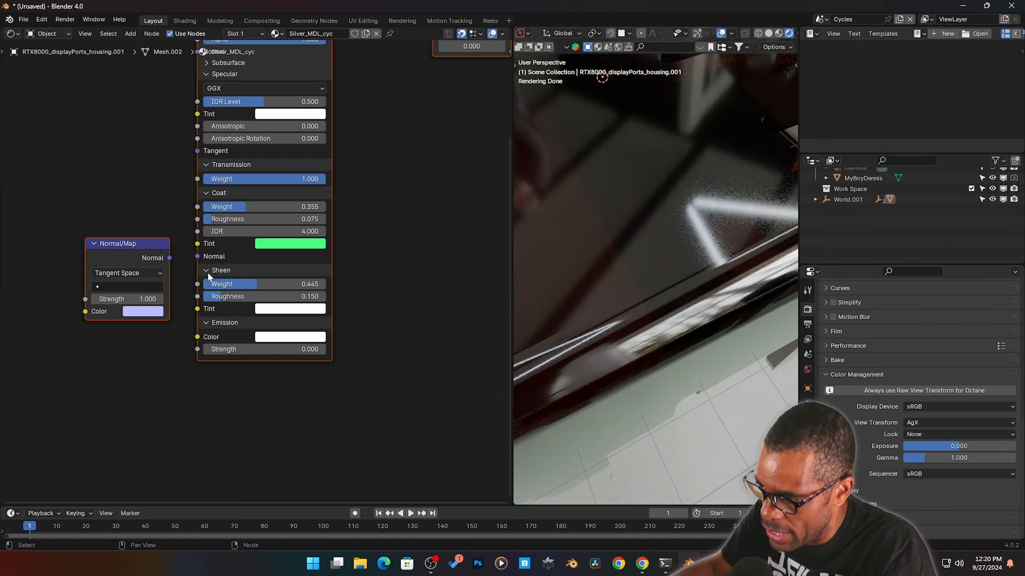
click(206, 271)
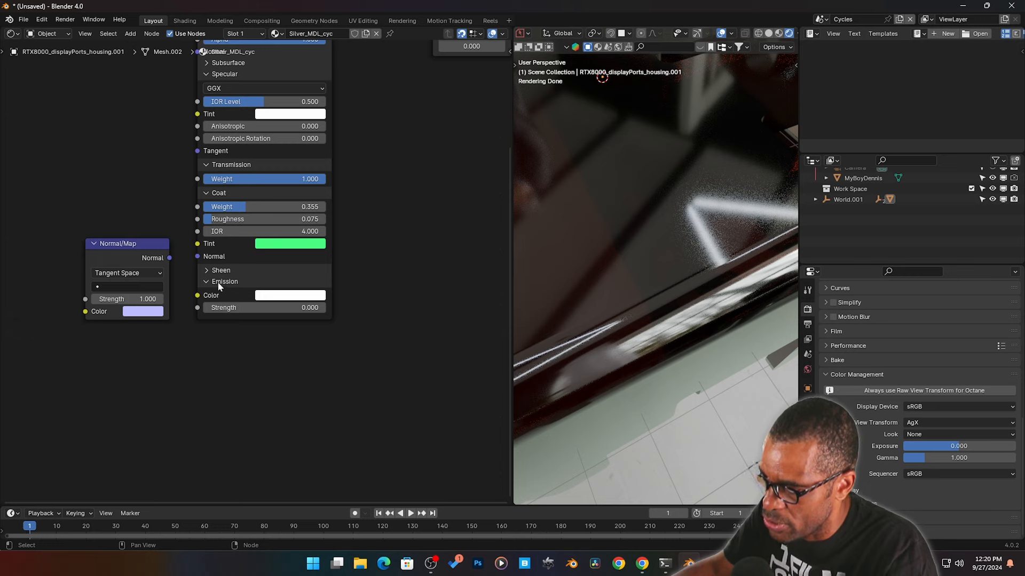
click(273, 297)
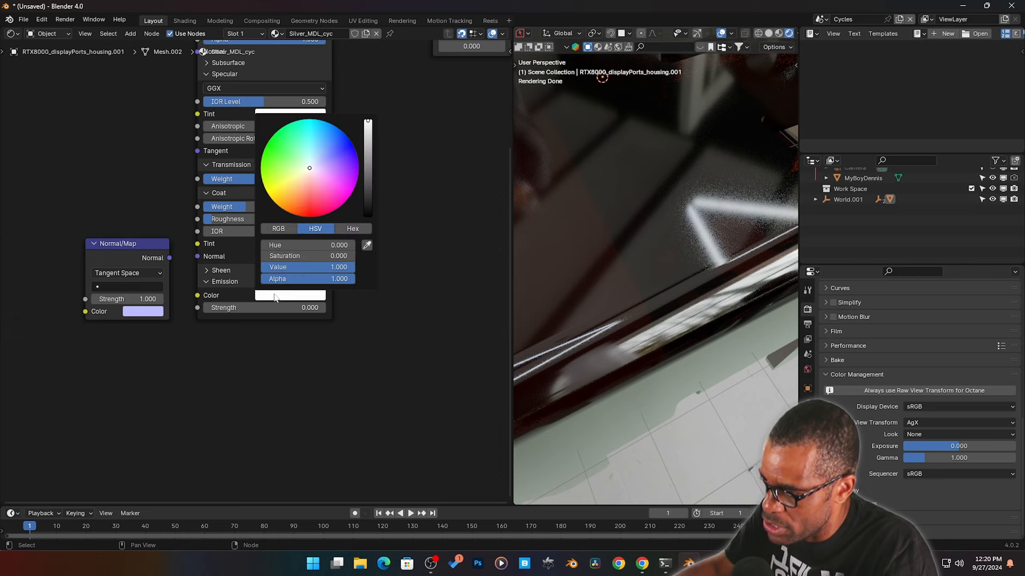
mouse_move(245, 309)
mouse_down()
mouse_move(305, 309)
mouse_move(255, 308)
mouse_up()
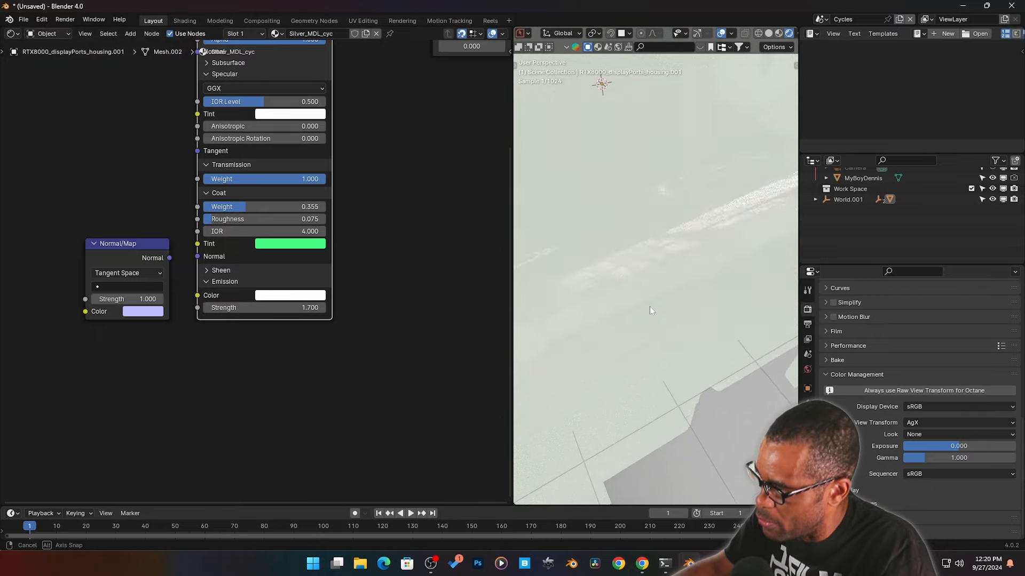
mouse_move(642, 311)
middle_down()
mouse_move(677, 320)
mouse_move(713, 264)
mouse_move(631, 306)
middle_up()
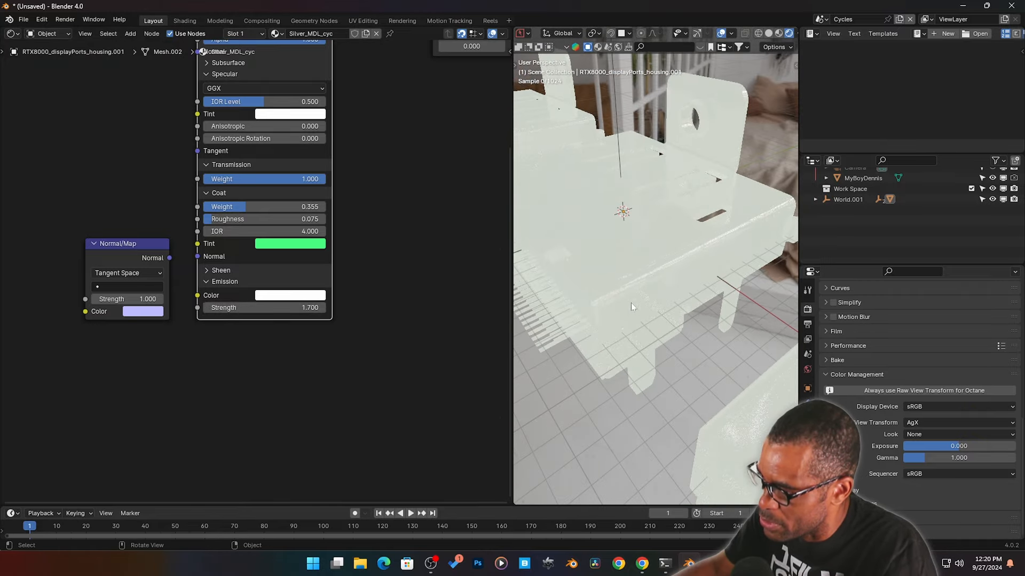
Step: Return to the Octane scene, collapse the material's sections from IOR to Geometry Properties, and unhide the World object
click(818, 20)
click(822, 55)
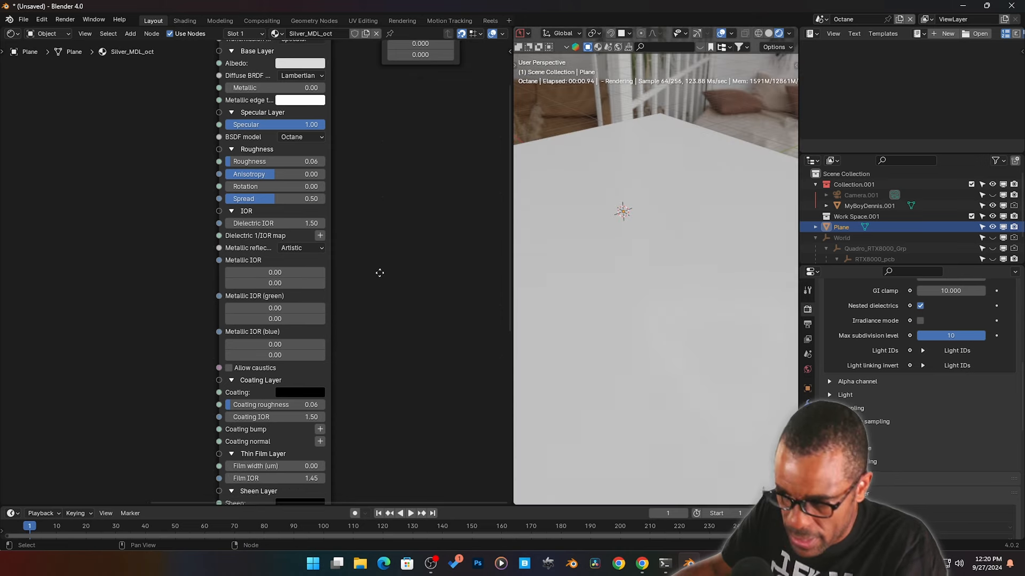
middle_drag(380, 273, 384, 198)
drag(237, 136, 230, 277)
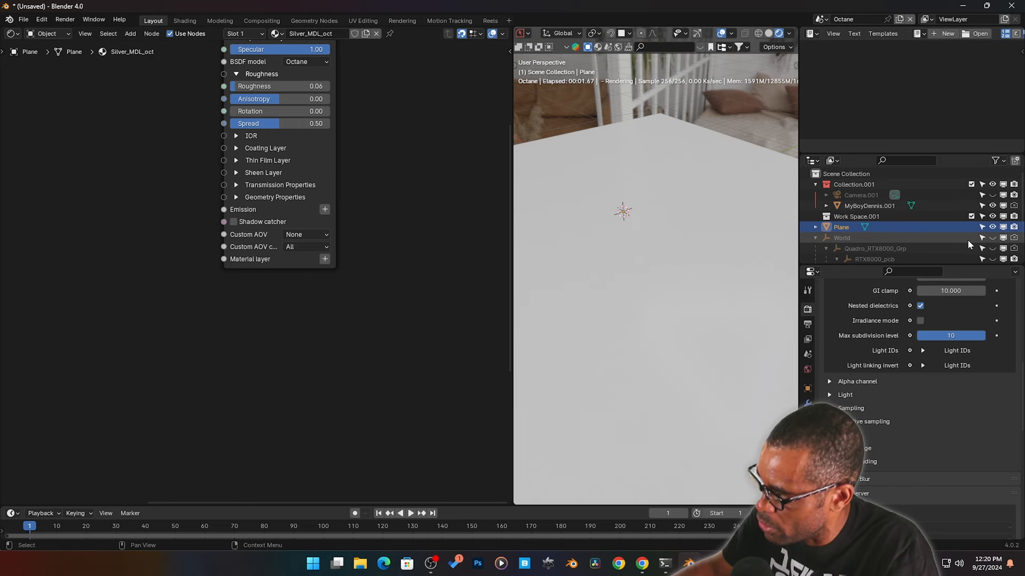
click(991, 237)
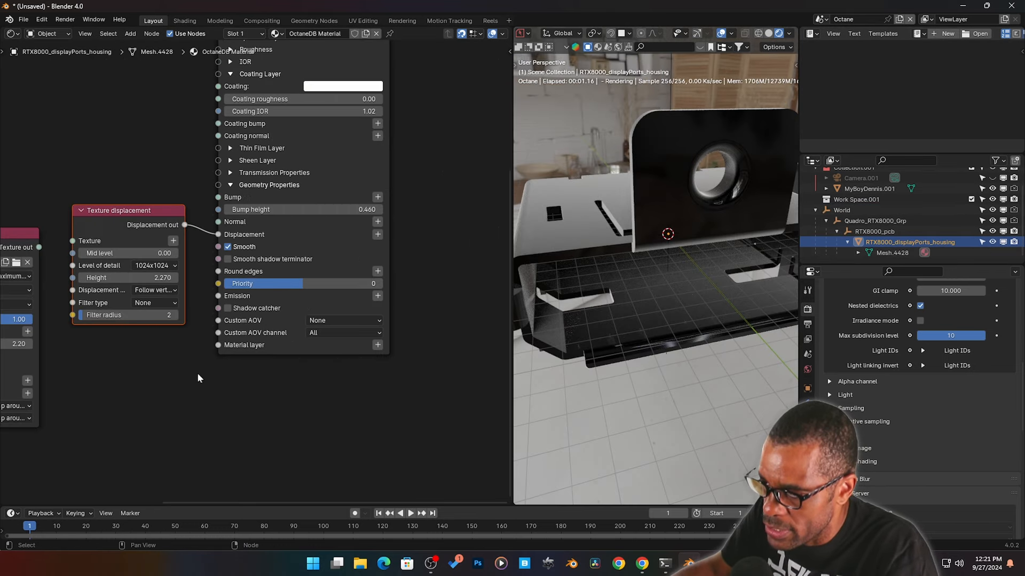
Step: Delete the Texture displacement and RGB image nodes from the display ports housing's OctaneDB Material
middle_drag(40, 206, 133, 180)
drag(87, 155, 209, 309)
key(x)
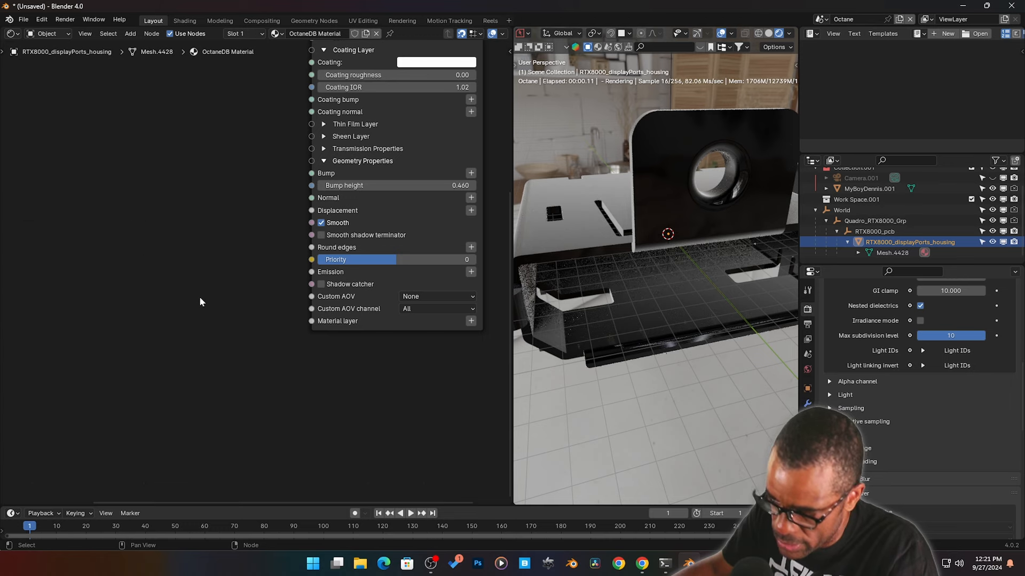
middle_drag(200, 291, 111, 284)
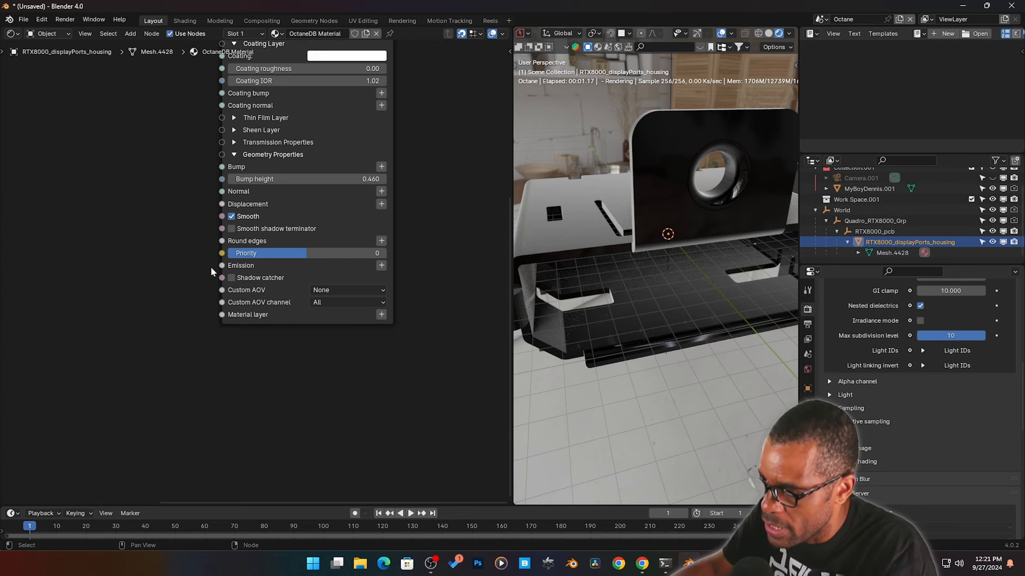
Step: Add a Texture emission node to the material's Emission input and place it beside the material node
click(381, 265)
mouse_move(376, 277)
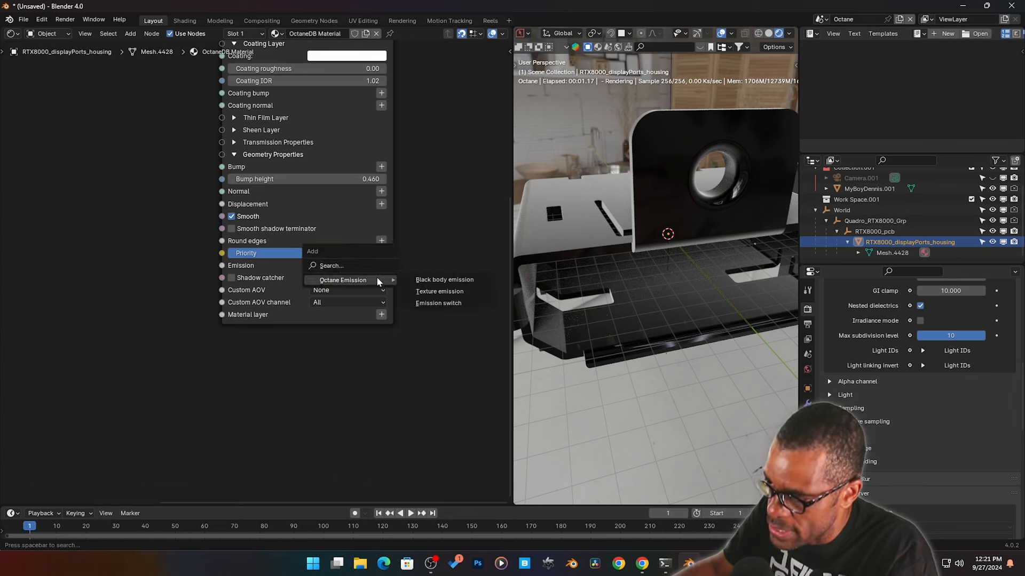
click(441, 291)
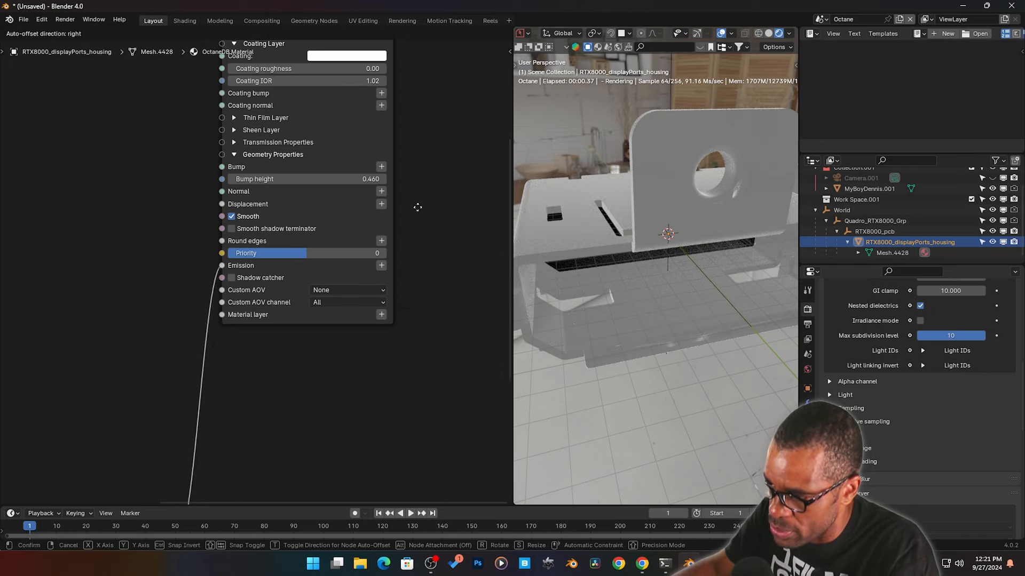
click(128, 199)
middle_drag(311, 394, 345, 351)
Step: Set the Texture emission node's colour to green and its power to 105.19
click(174, 202)
drag(256, 117, 166, 61)
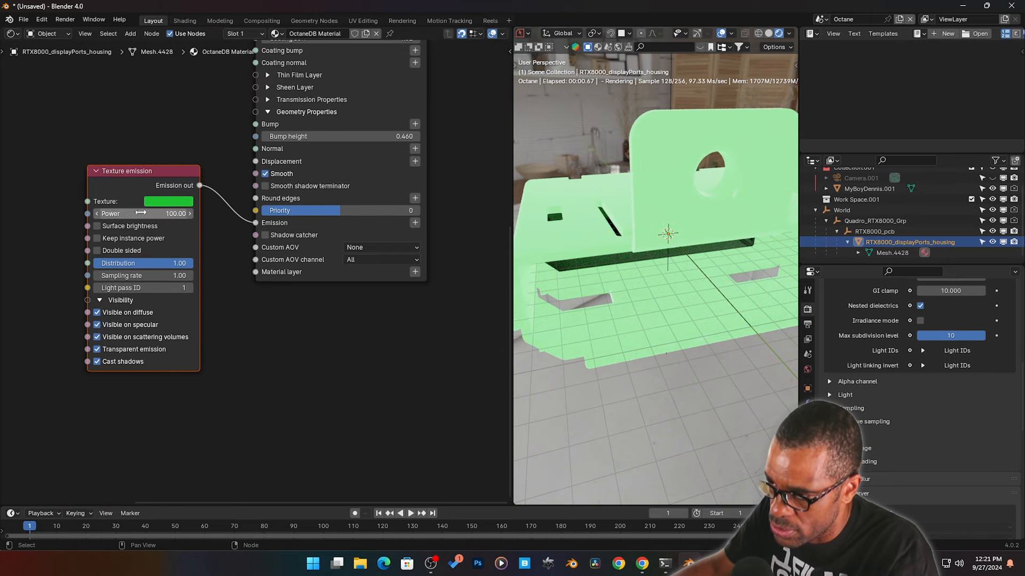
drag(141, 213, 149, 213)
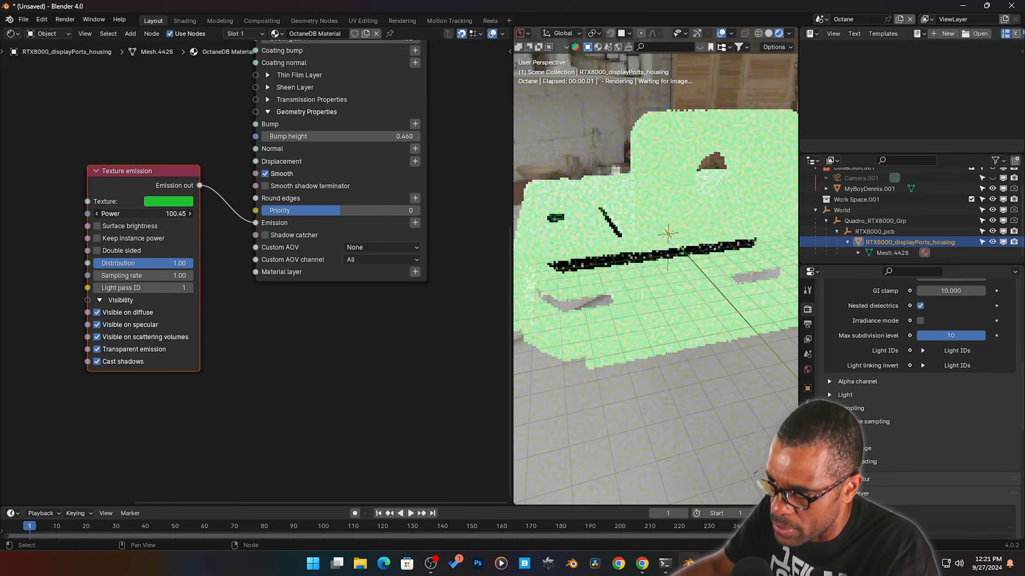
Step: Toggle Surface brightness, Keep instance power and Double sided on the Texture emission node on and back off
click(101, 229)
click(102, 229)
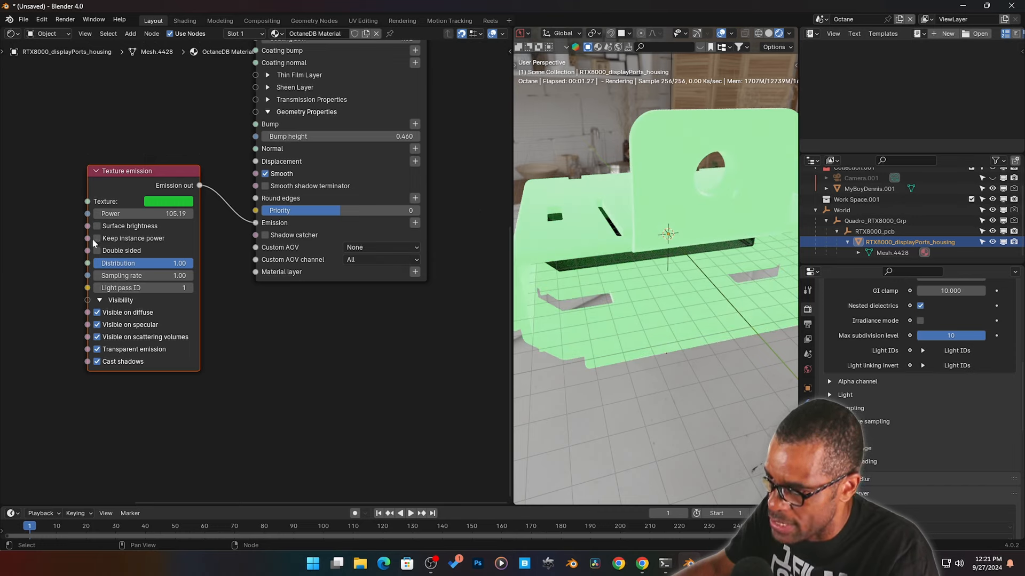
click(93, 238)
click(93, 238)
click(98, 250)
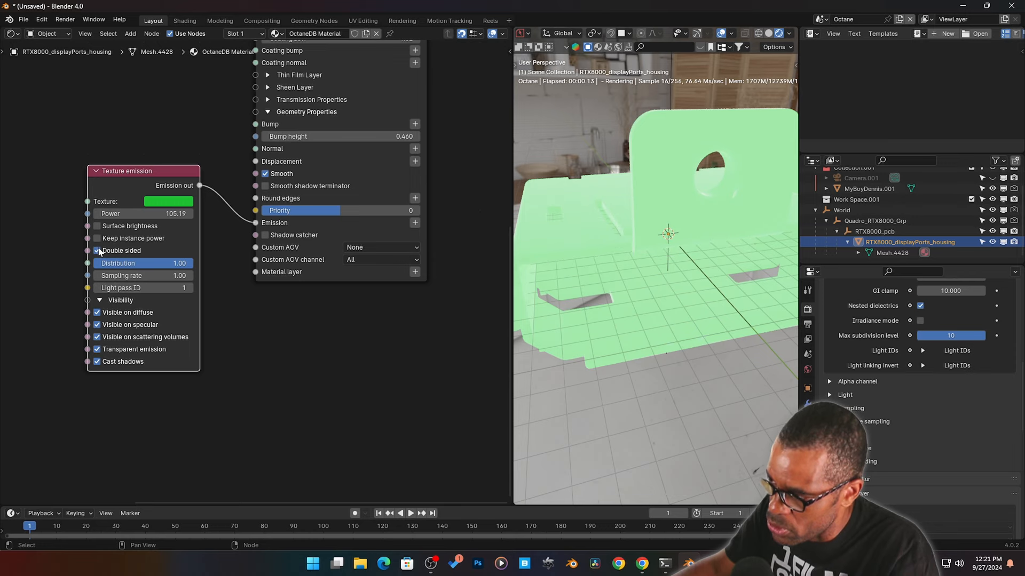
click(97, 251)
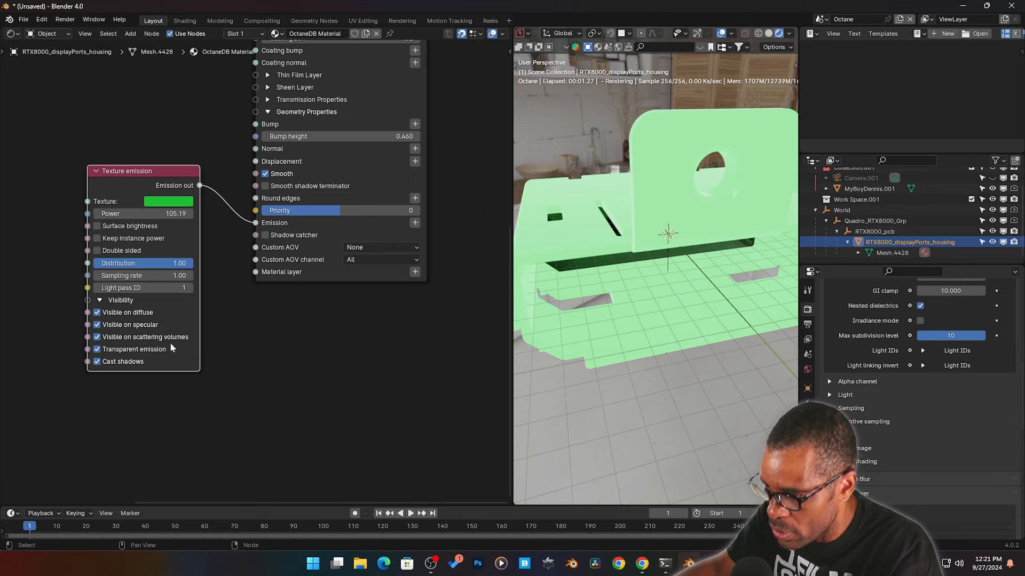
Step: Disconnect the Texture emission node from the material's Emission input and delete it
middle_drag(241, 307, 223, 329)
drag(113, 222, 114, 156)
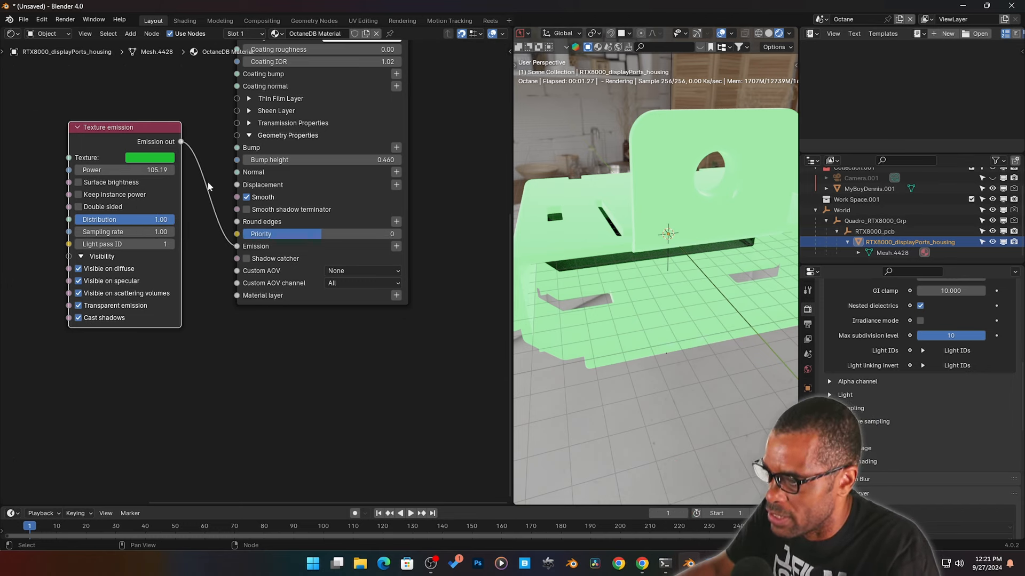
ctrl+right_drag(209, 186, 195, 216)
key(x)
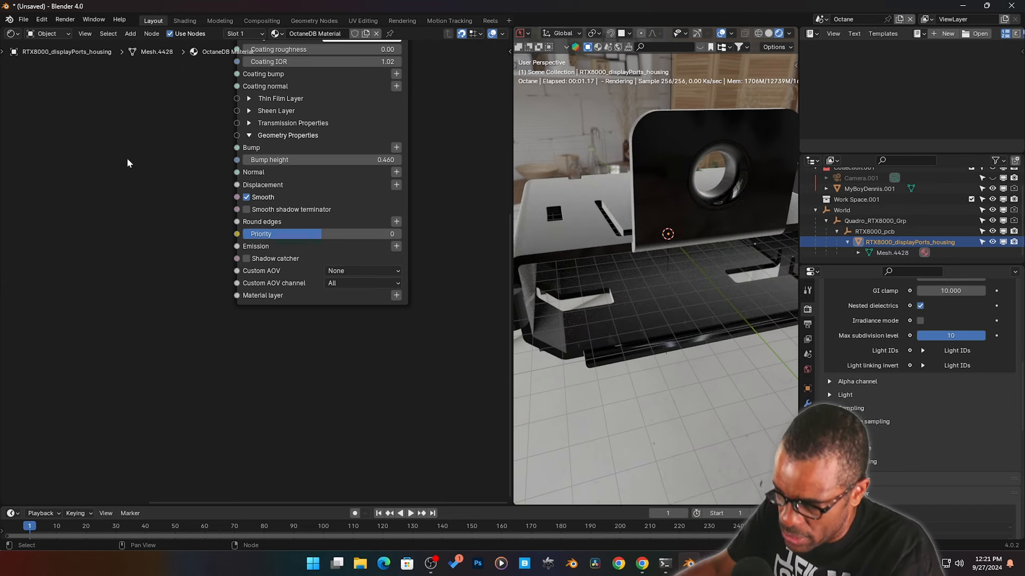
Step: Try the Shadow catcher option on the housing's material, inspect the model, and turn the option back off
middle_drag(265, 324, 272, 336)
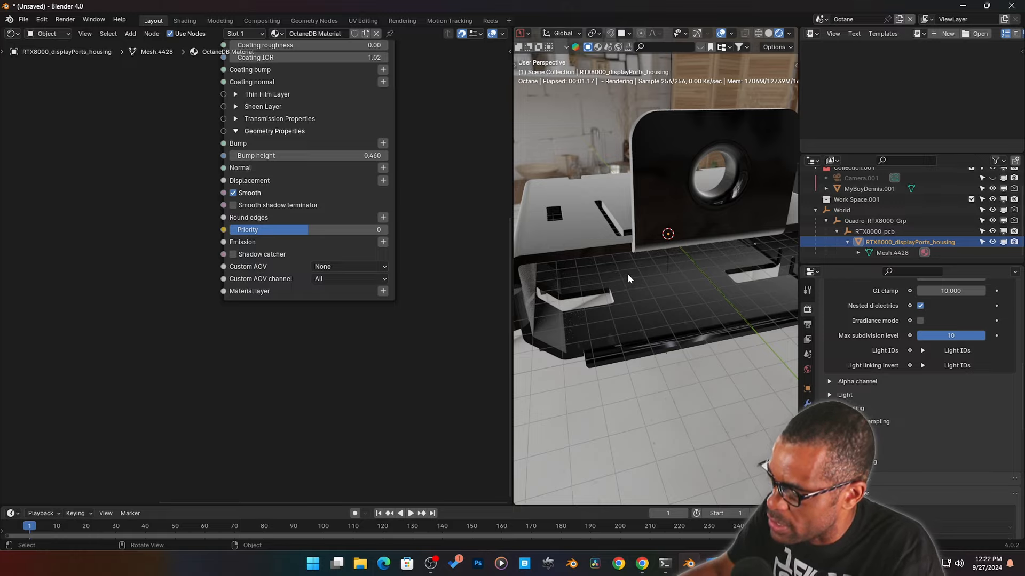
middle_drag(627, 273, 629, 275)
scroll(307, 269, up, 3)
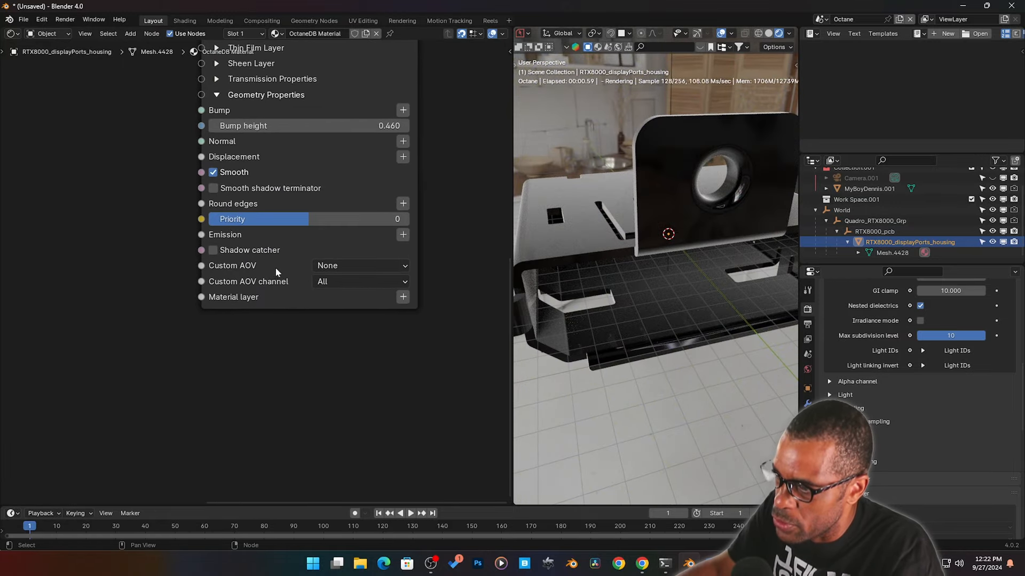
click(213, 251)
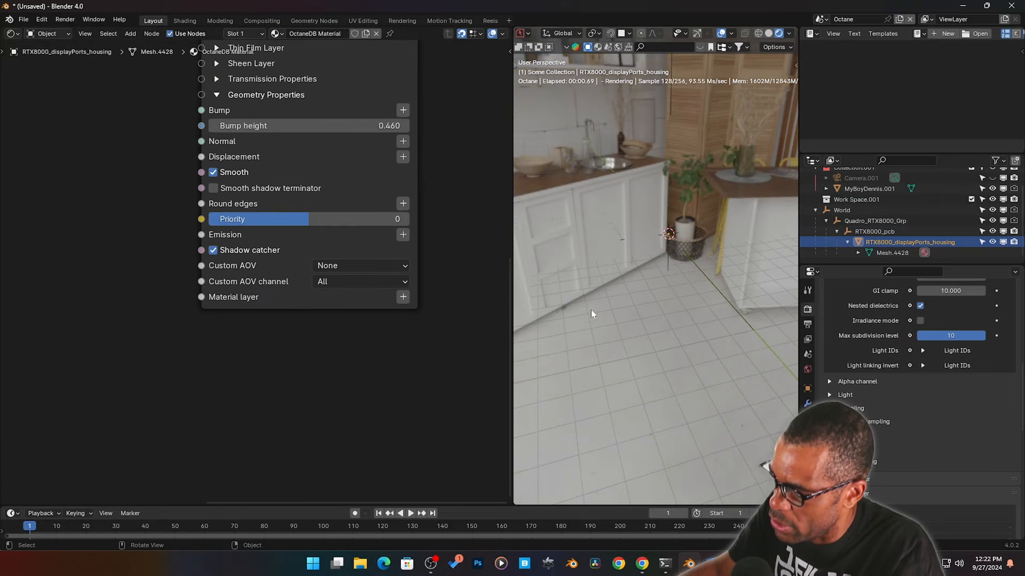
middle_drag(590, 314, 620, 295)
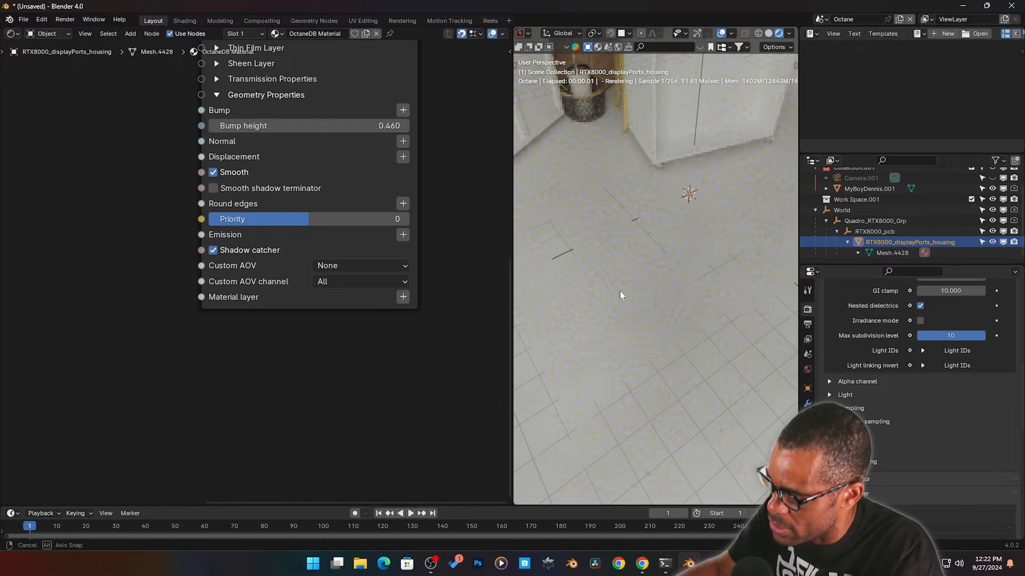
click(213, 251)
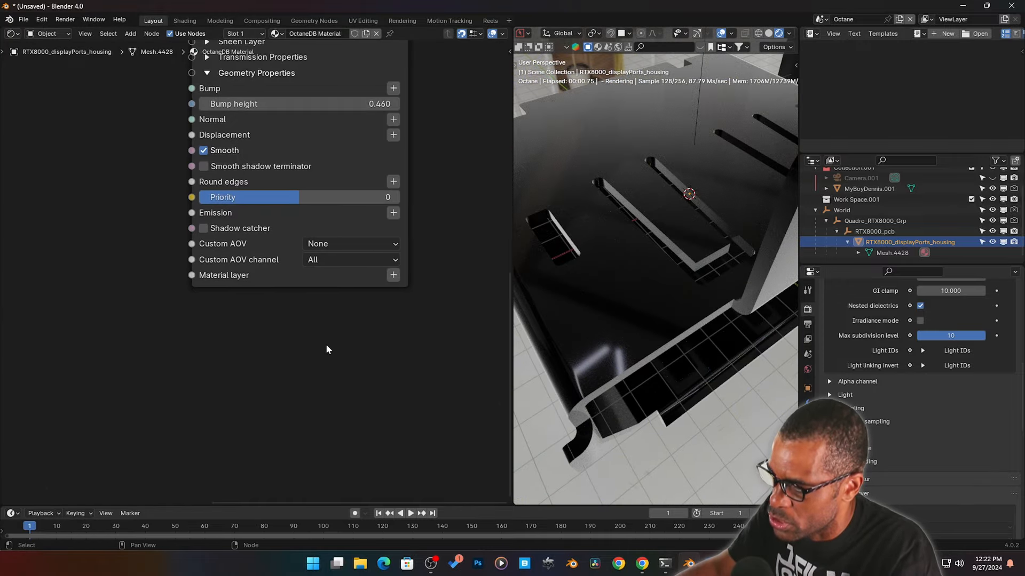
middle_drag(555, 297, 600, 299)
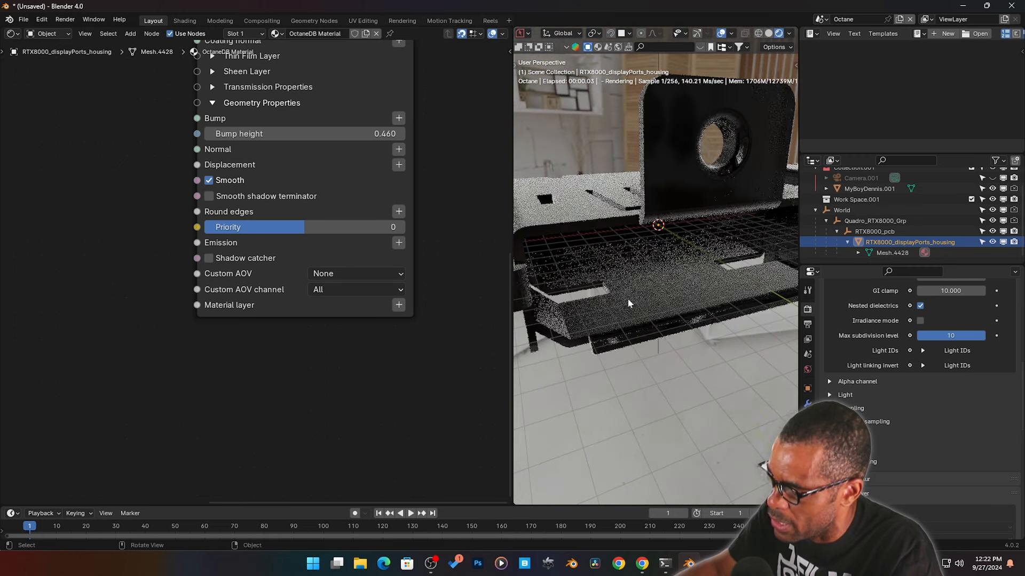
Step: Examine the material's Custom AOV and Custom AOV channel settings
click(346, 274)
click(345, 289)
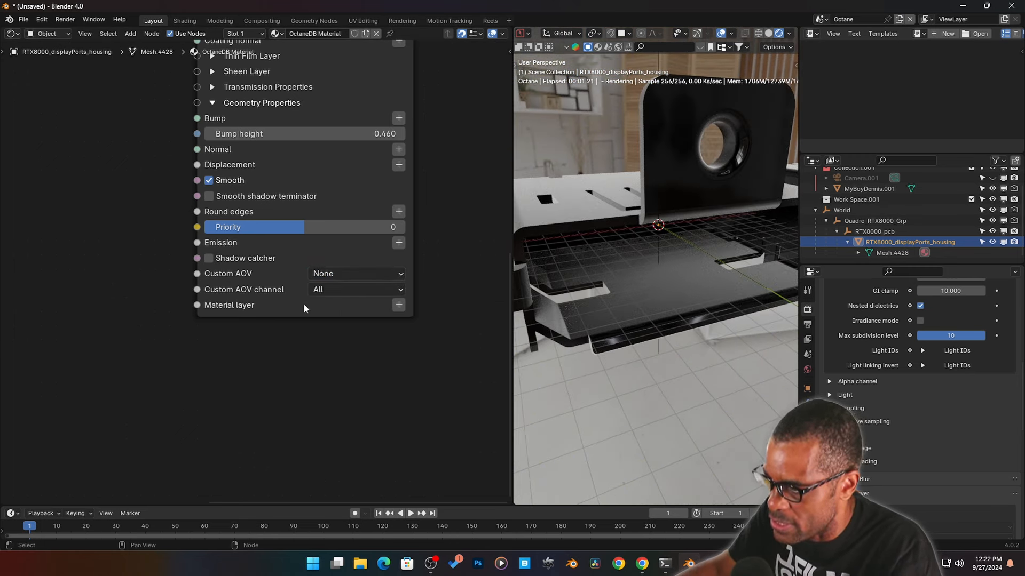
middle_drag(269, 393, 285, 376)
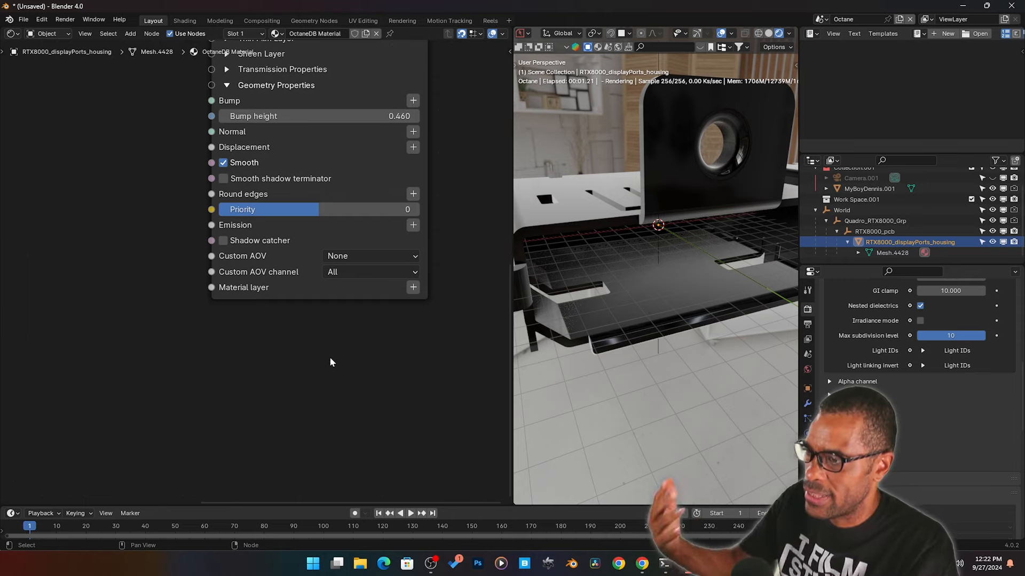
Step: Add a Material layer group to the material's Material layer input and place it beside the material node
click(413, 287)
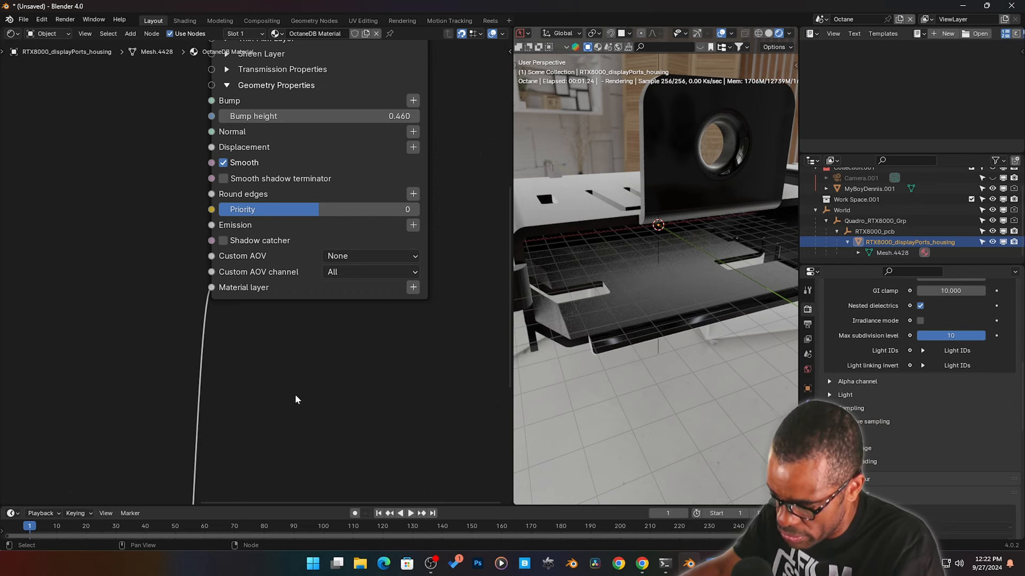
middle_drag(302, 417, 290, 268)
scroll(323, 351, down, 2)
scroll(322, 351, down, 2)
drag(230, 408, 228, 119)
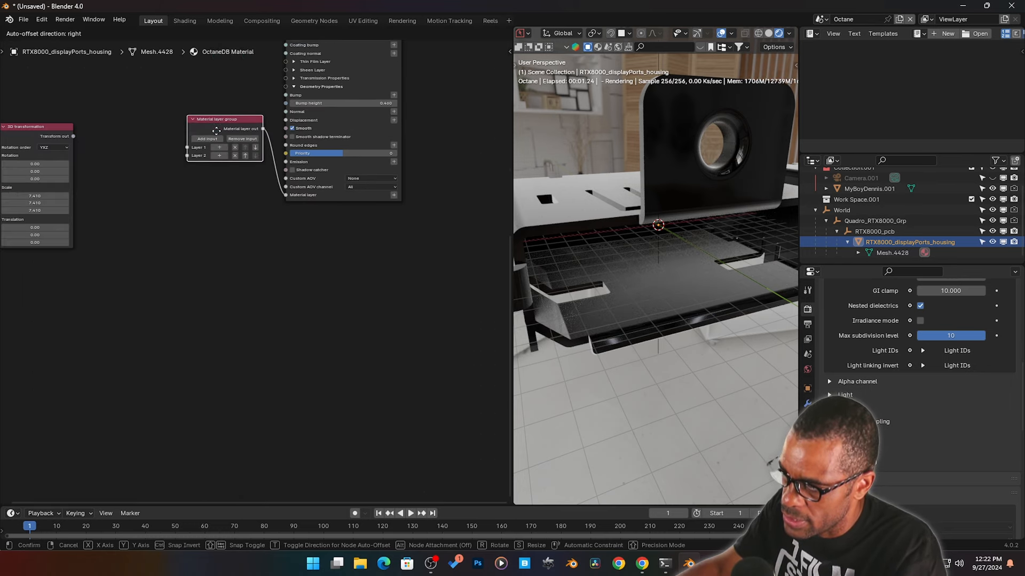
Step: Delete the leftover unconnected node near the Material layer group and move the group slightly lower
scroll(228, 239, down, 1)
middle_drag(229, 238, 278, 395)
scroll(278, 396, up, 5)
click(42, 256)
key(x)
scroll(233, 368, up, 4)
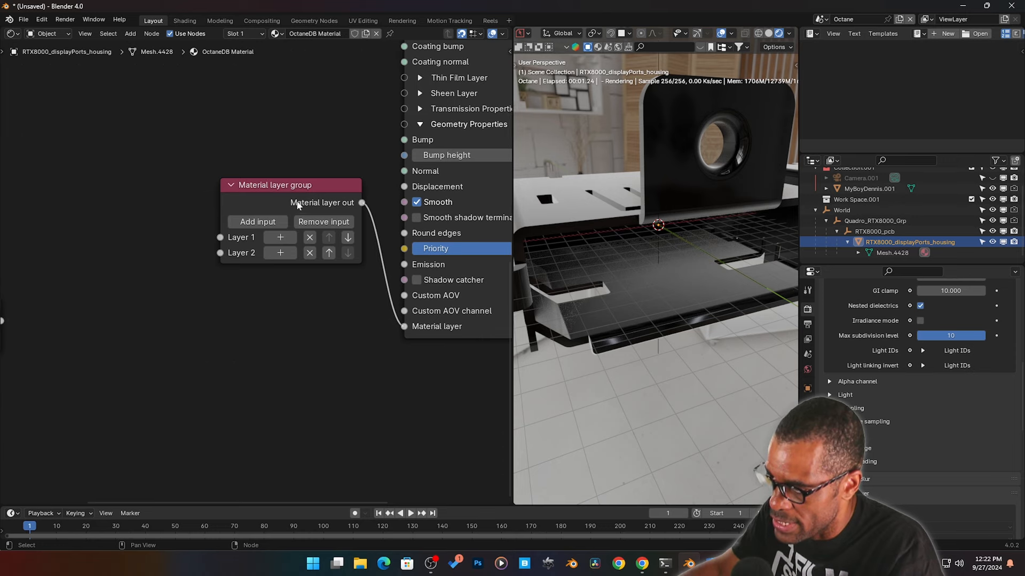
drag(297, 201, 300, 228)
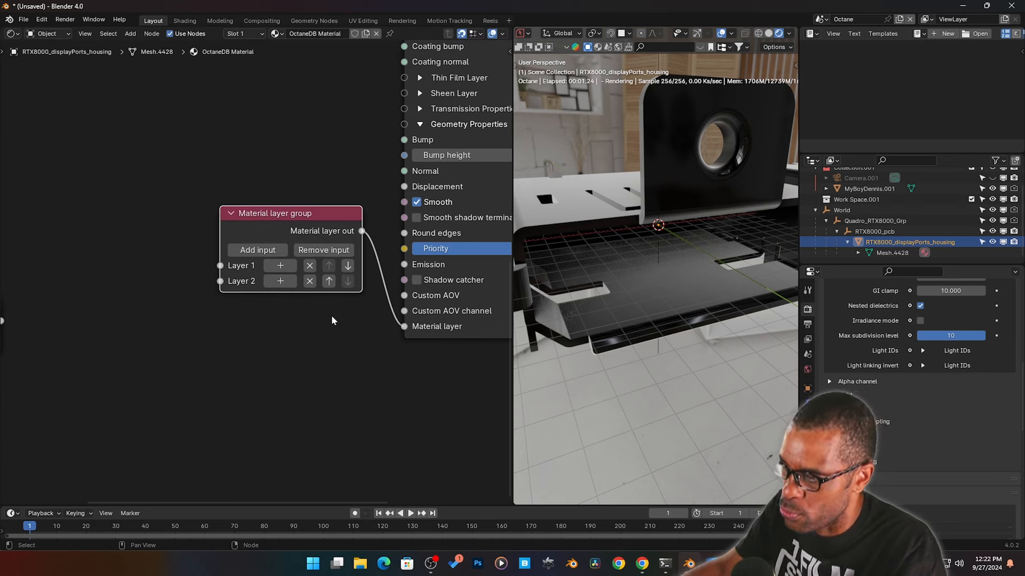
Step: Add a Metallic layer to the Material layer group's Layer 1 input and examine its roughness settings
click(282, 265)
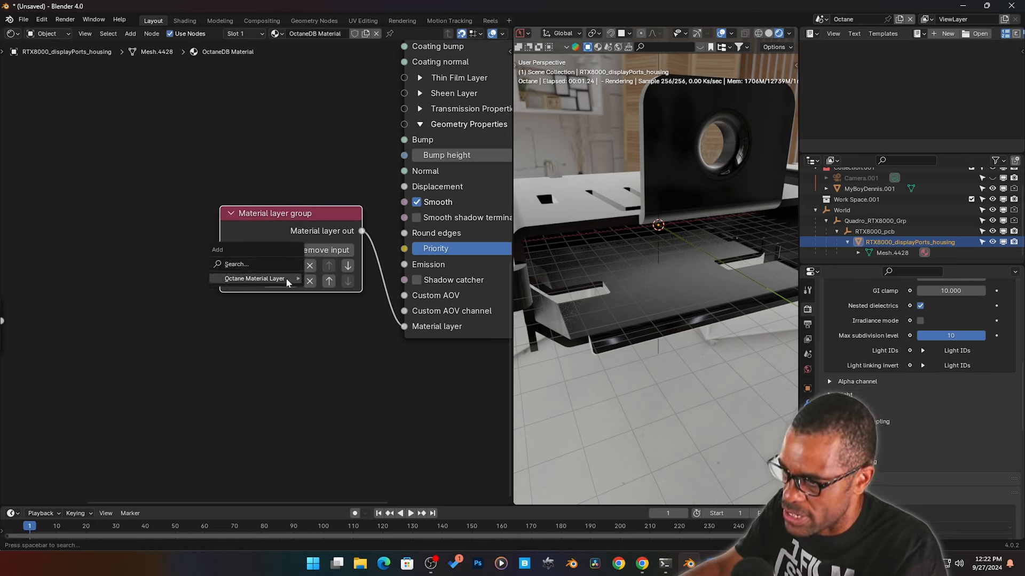
mouse_move(286, 277)
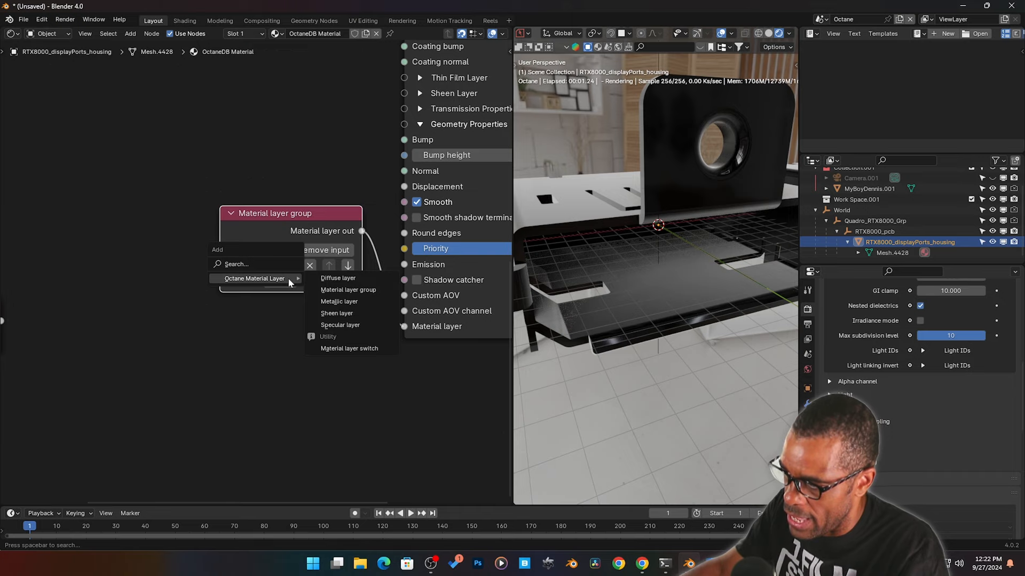
click(313, 301)
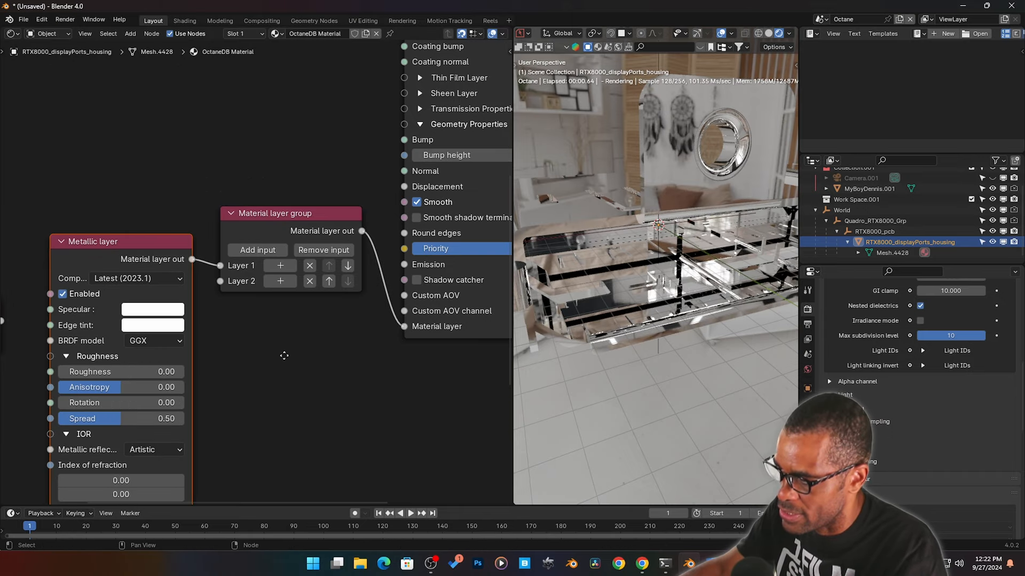
middle_drag(281, 355, 349, 314)
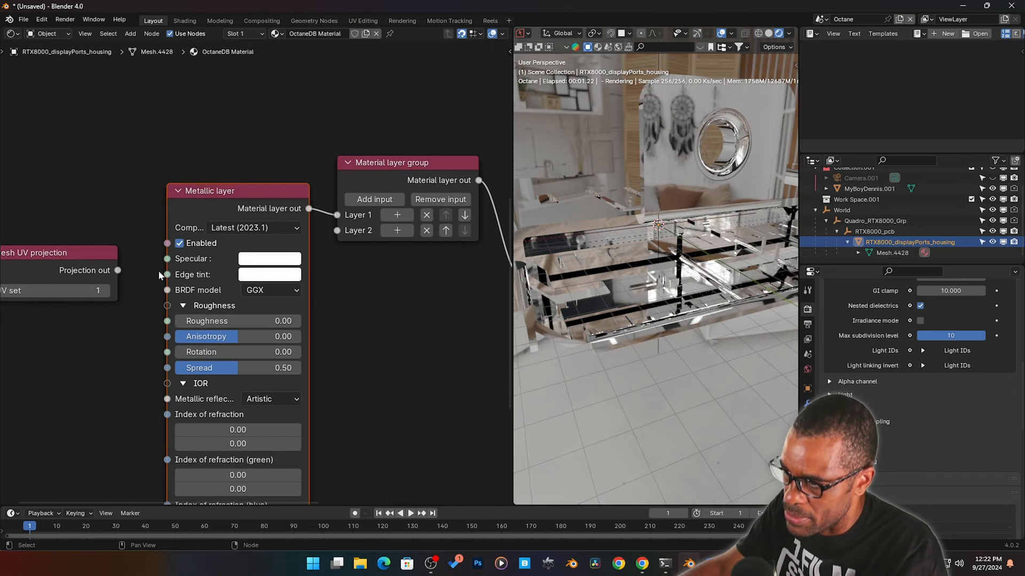
drag(208, 321, 175, 321)
middle_drag(350, 365, 305, 353)
scroll(325, 295, down, 2)
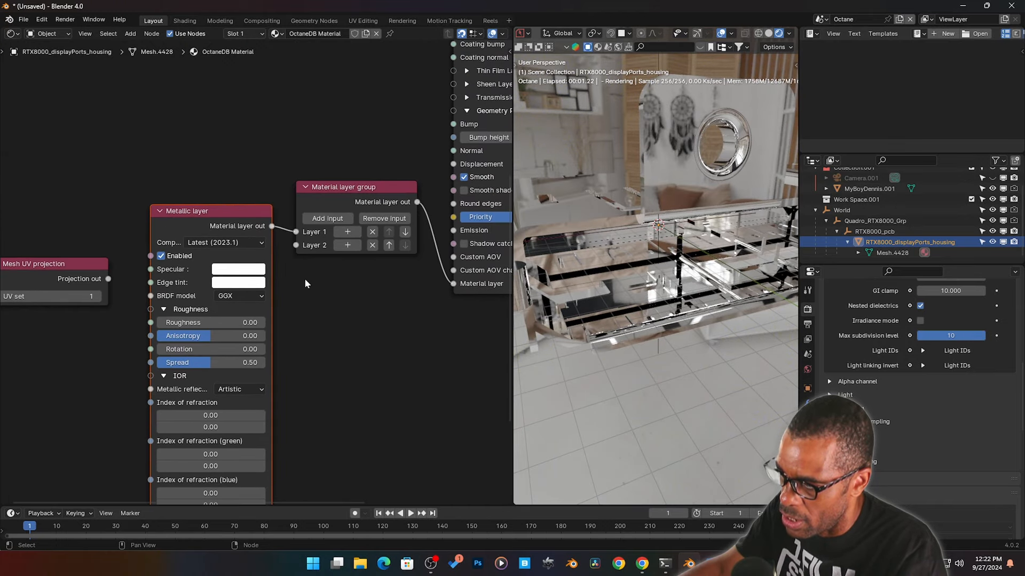
Step: Review the layer types available for the Material layer group's Layer 2 input
middle_drag(305, 280, 328, 277)
click(370, 244)
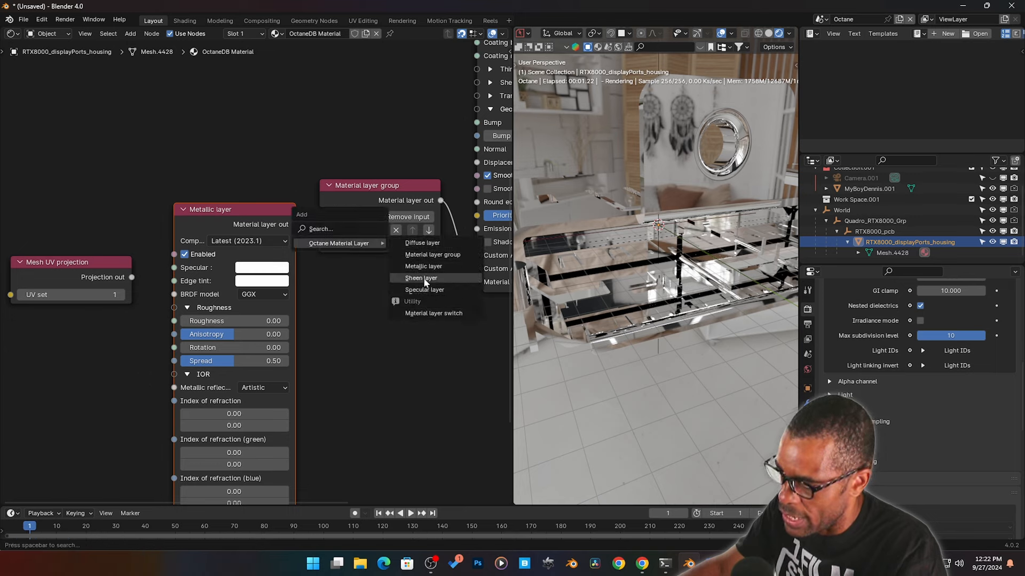
click(350, 341)
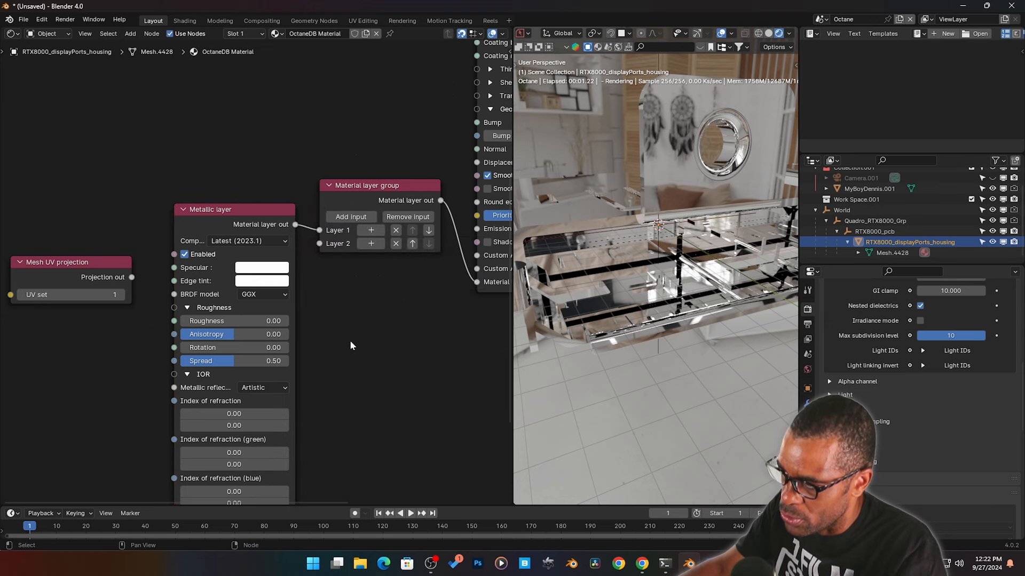
Step: Delete the unconnected Mesh UV projection node
middle_drag(304, 319, 335, 308)
drag(131, 256, 65, 278)
key(x)
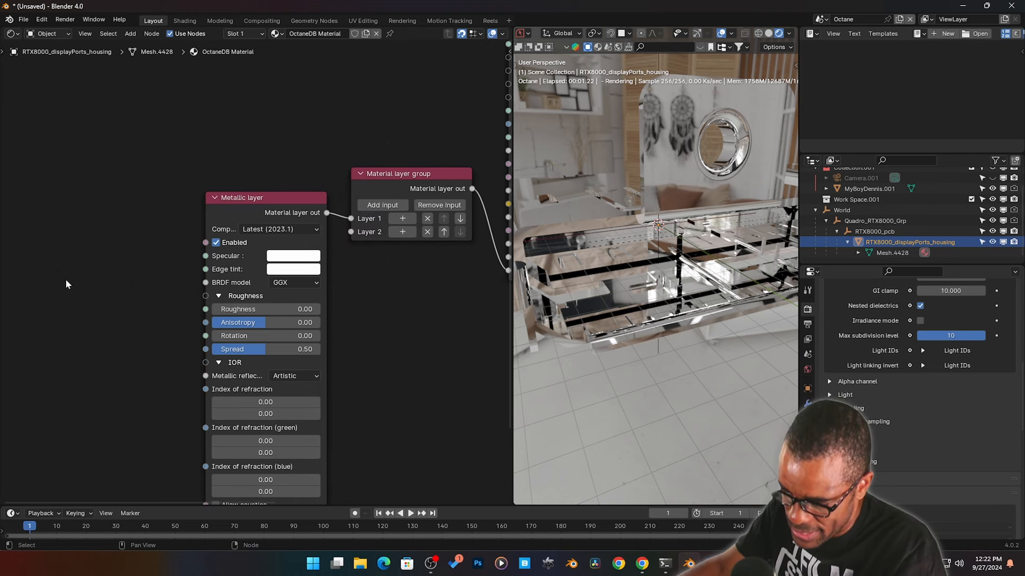
Step: Delete the Metallic layer and Material layer group nodes from the housing's material
middle_drag(354, 341, 302, 299)
drag(230, 157, 218, 132)
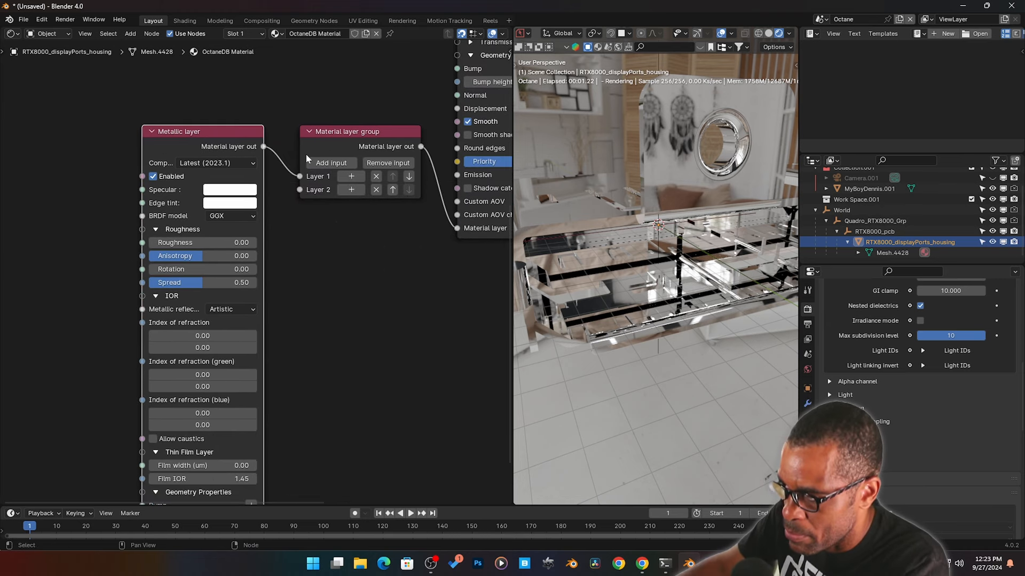
drag(204, 97, 401, 245)
key(x)
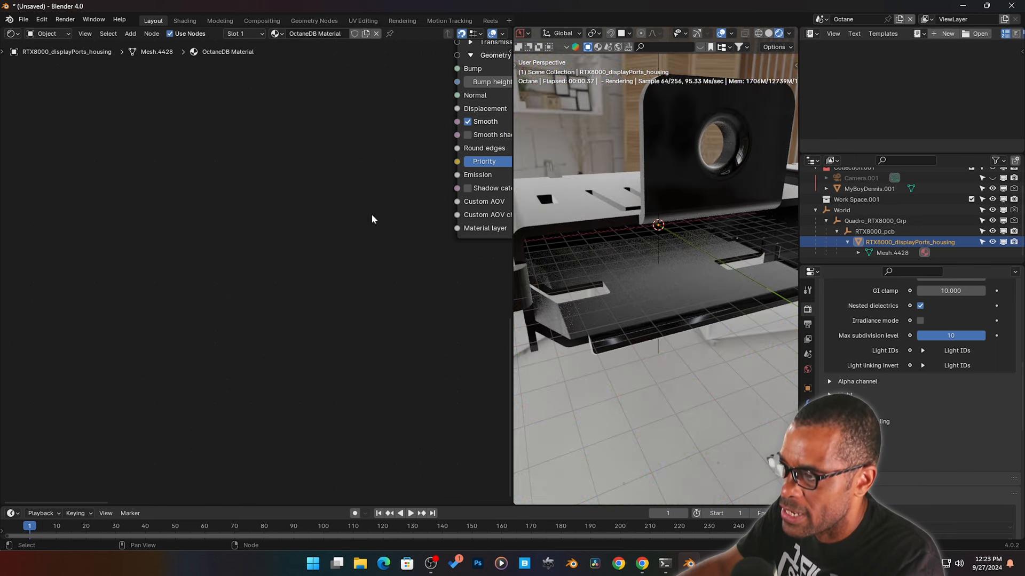
Step: Move the Material Output node farther from the Universal material to make room between them
middle_drag(370, 213, 340, 272)
scroll(339, 272, down, 5)
middle_drag(304, 186, 277, 389)
middle_drag(261, 288, 149, 238)
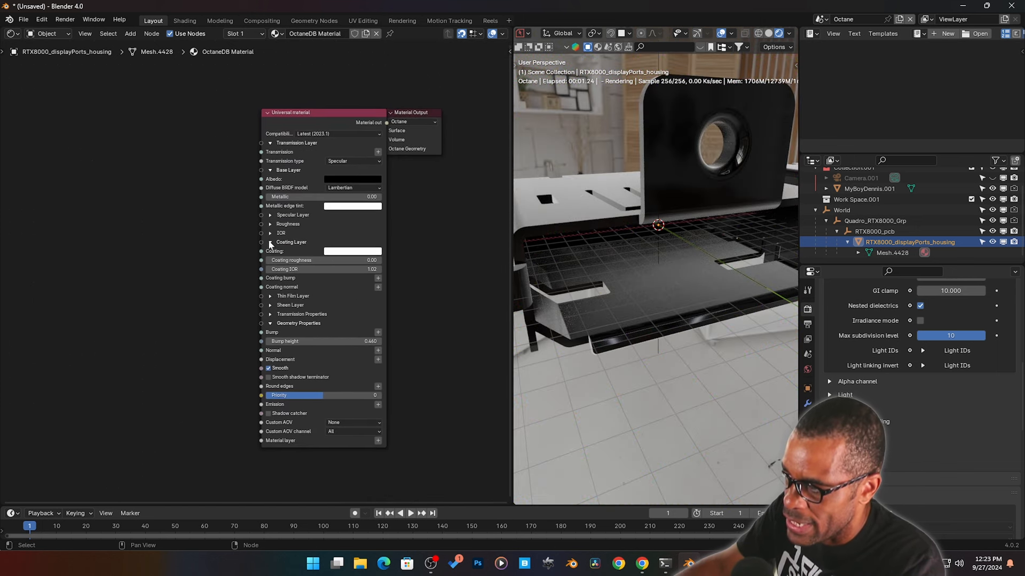
drag(430, 214, 421, 155)
drag(412, 111, 466, 111)
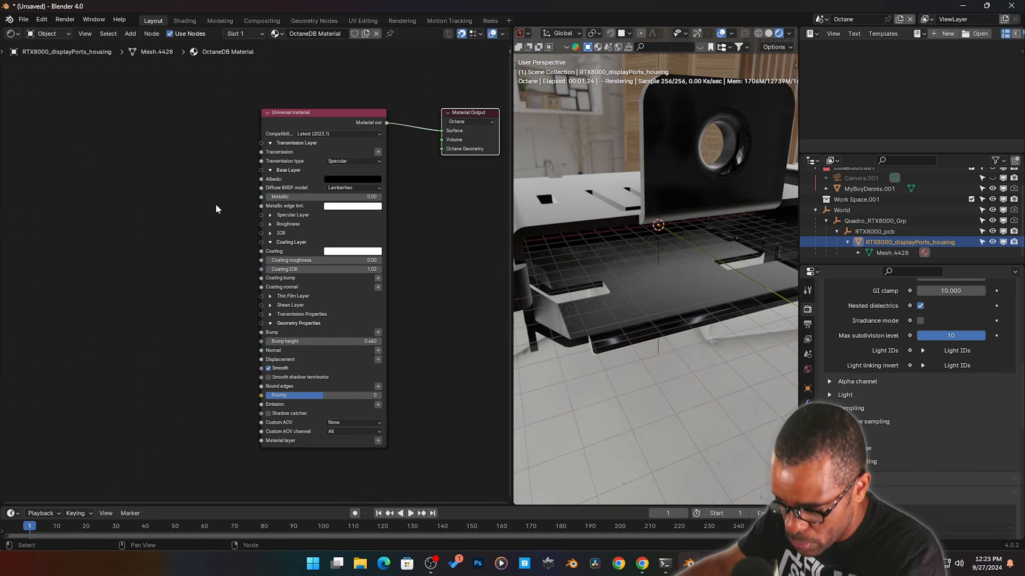
Step: Add a Mix texture node beside the Universal material
key(shift+a)
text(mix)
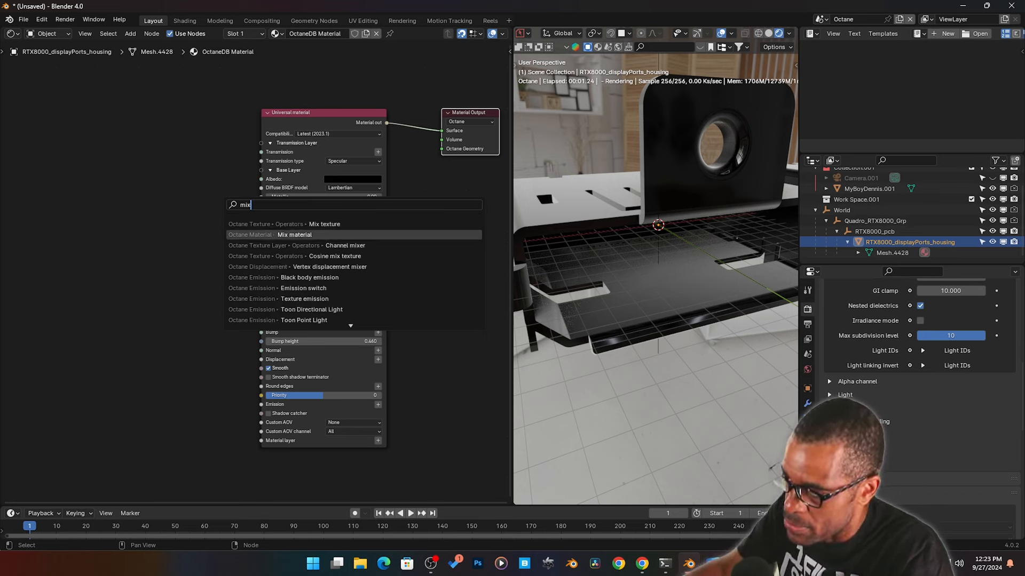
key(Return)
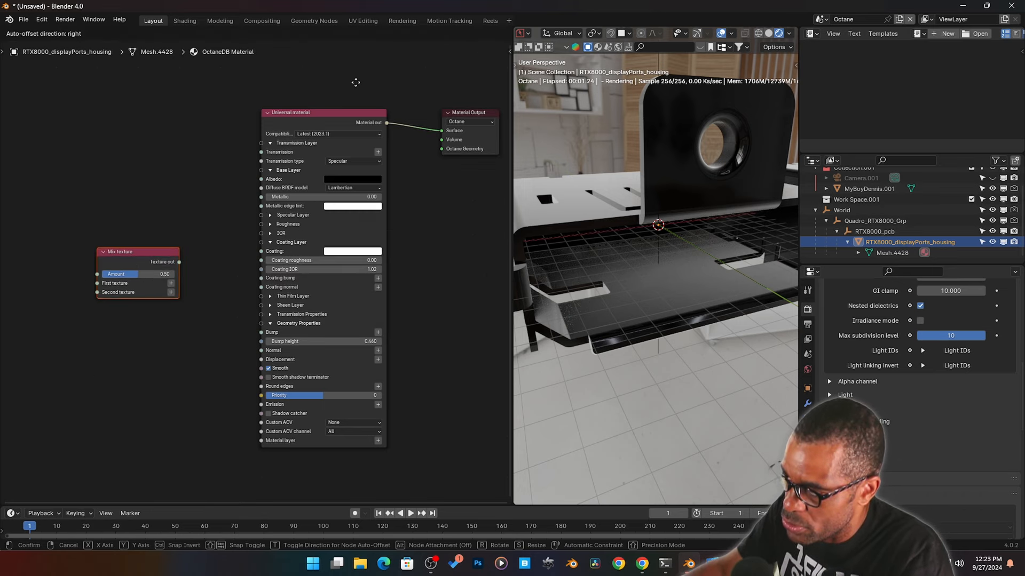
click(169, 242)
Step: Add a Mix material node and delete the mistaken Mix texture node
key(shift+a)
text(mix)
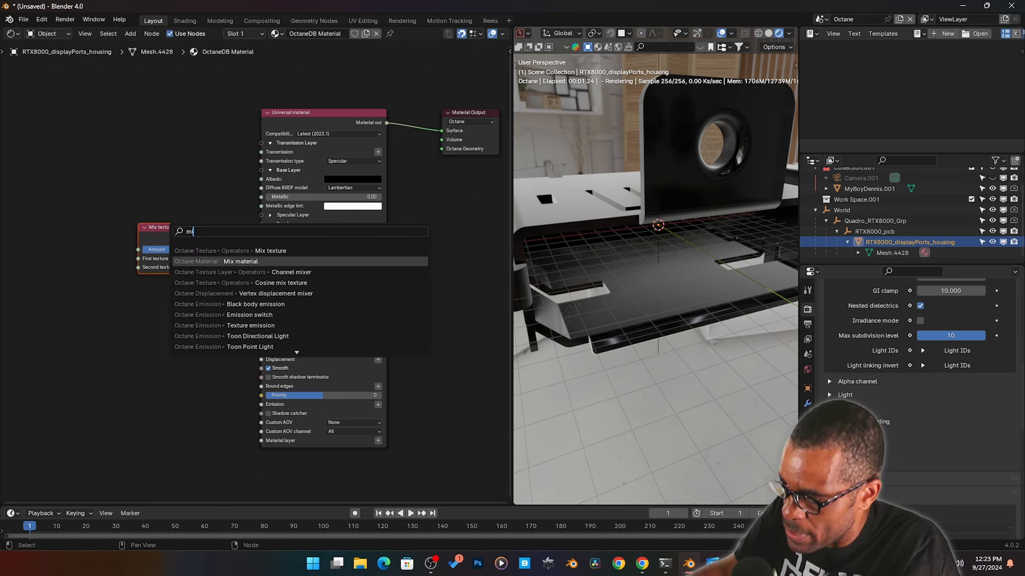
click(229, 261)
click(152, 136)
click(173, 231)
key(x)
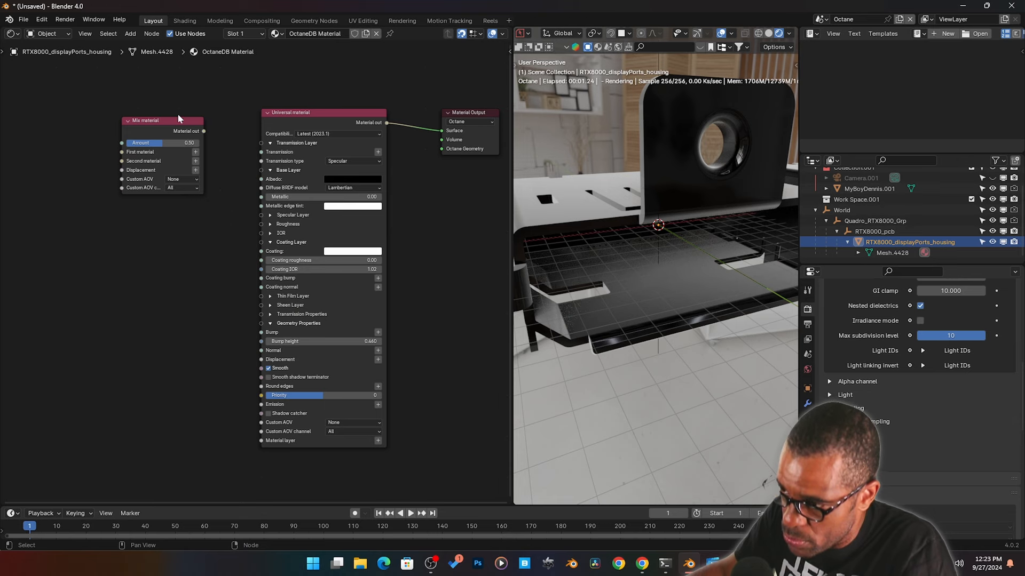
Step: Insert the Mix material node before the Material Output and connect the Universal material to its First material input
drag(180, 119, 316, 118)
click(392, 121)
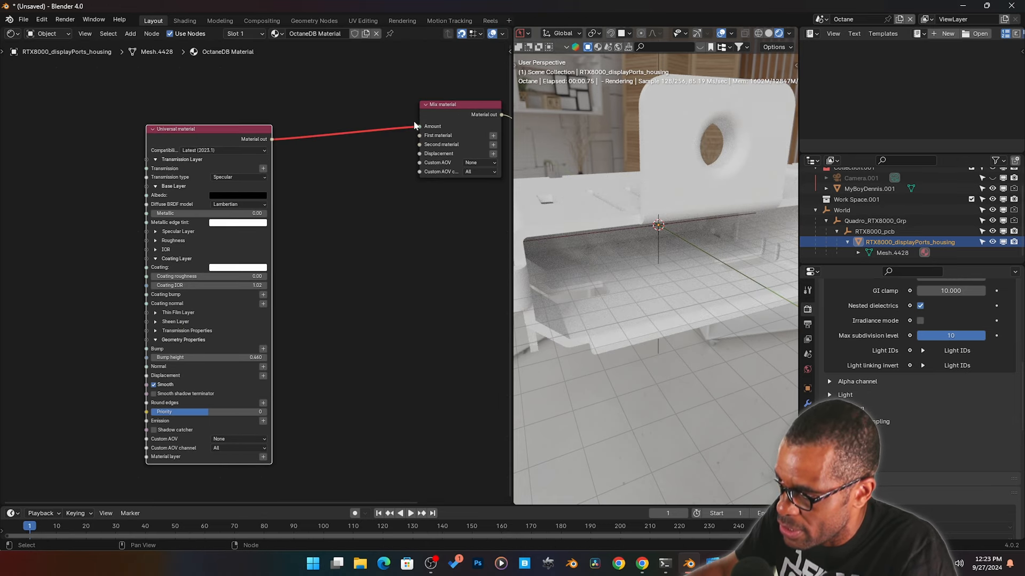
drag(419, 128, 420, 136)
middle_drag(316, 218, 247, 205)
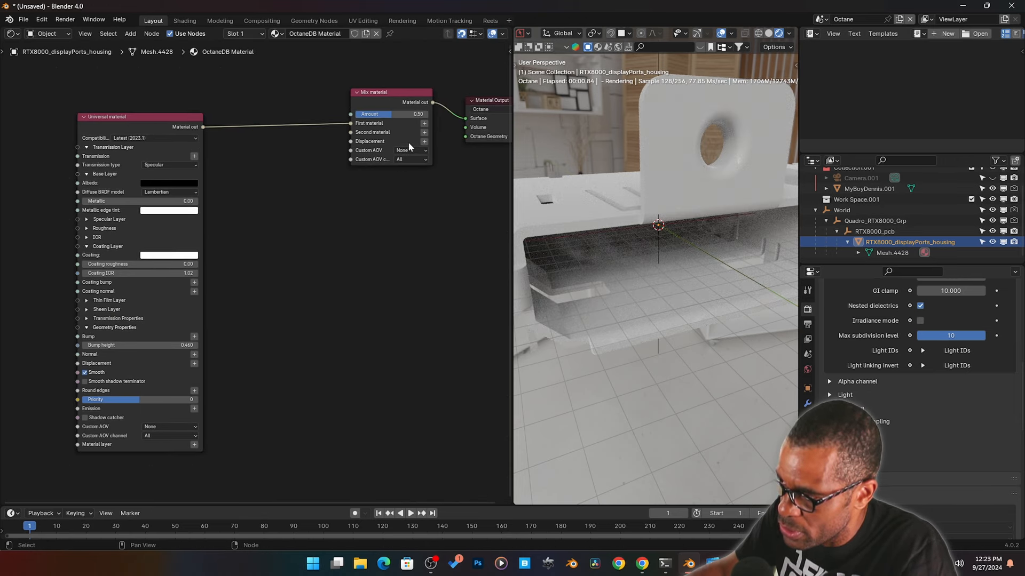
Step: Add a Diffuse material to the Mix material's Second material input, coloured bright green and placed lower in the node tree
click(424, 133)
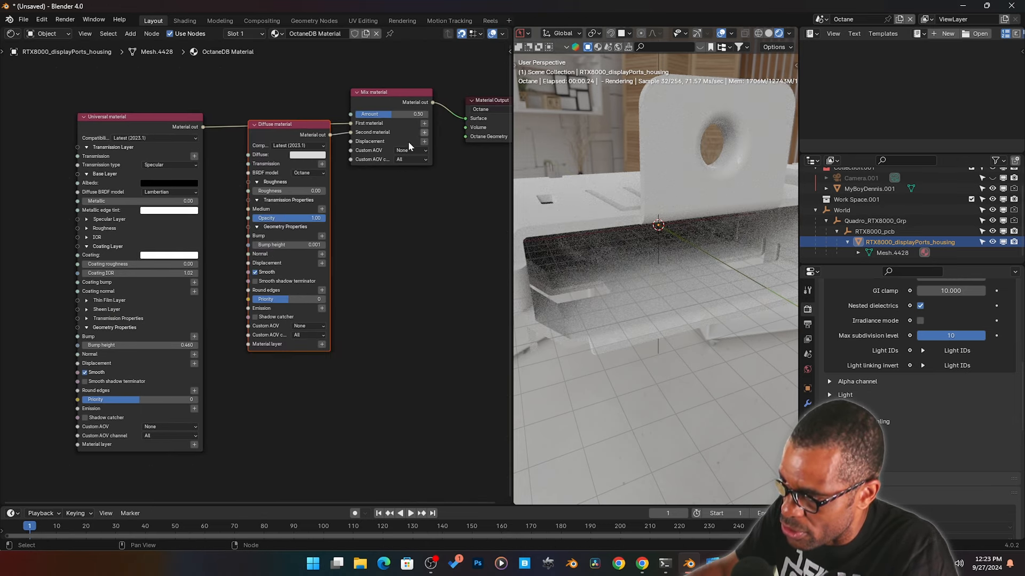
click(307, 155)
click(307, 155)
click(308, 154)
drag(325, 81, 295, 96)
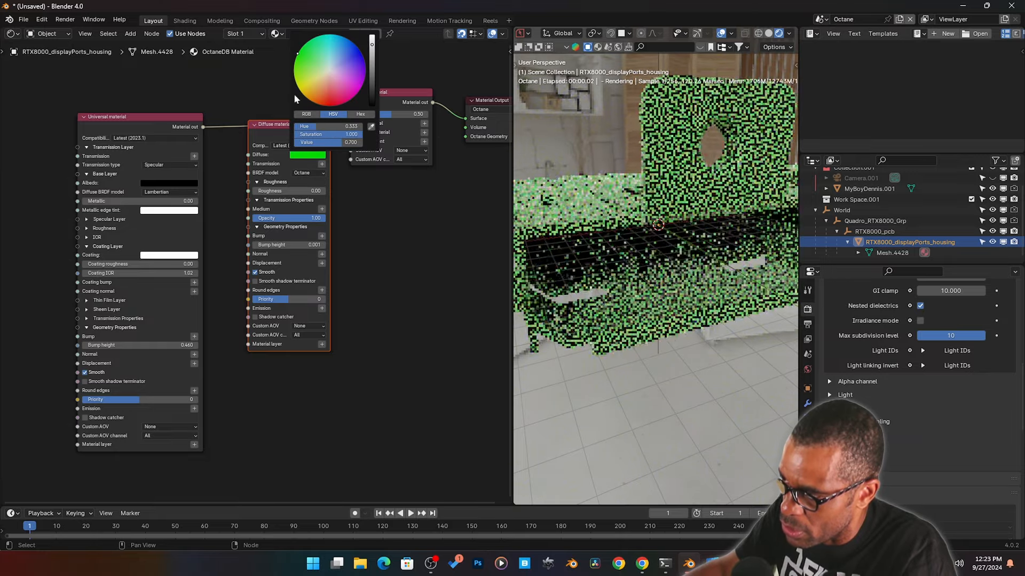
middle_drag(367, 268, 371, 299)
drag(283, 156, 276, 268)
middle_drag(260, 169, 270, 198)
Step: Add a Noise texture above the Universal material and connect it to the Mix material's Amount input
click(175, 164)
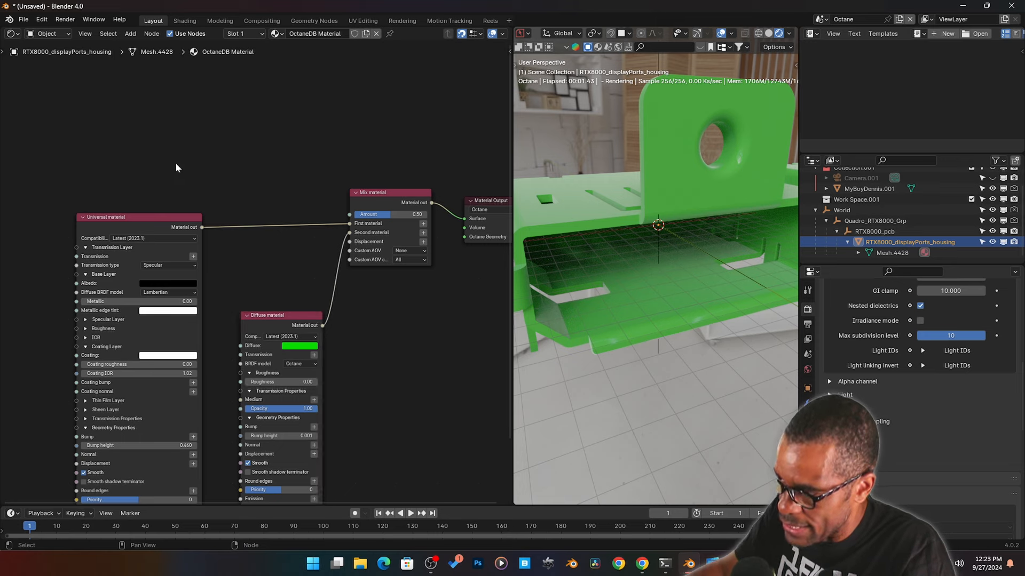
key(shift+a)
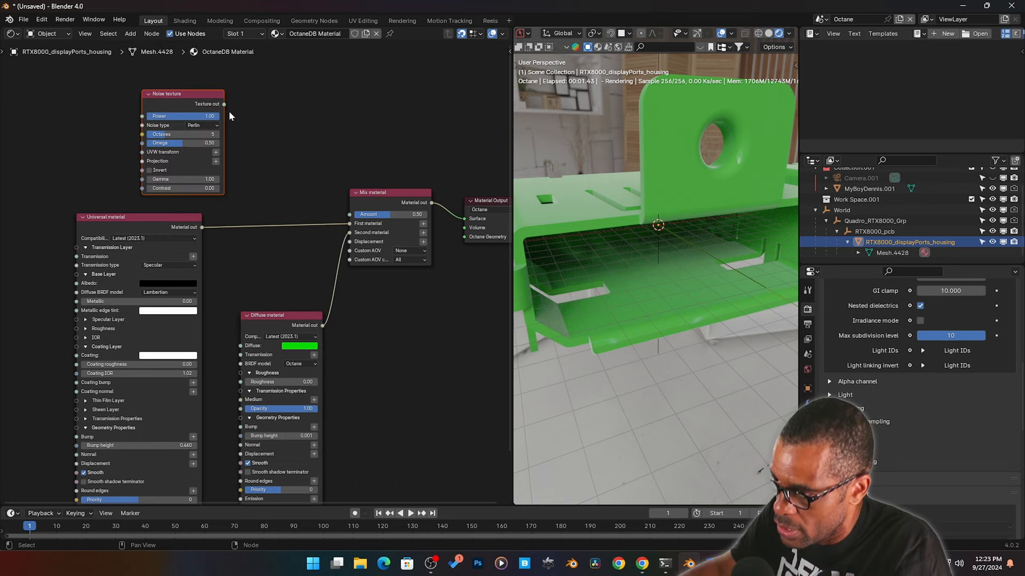
drag(224, 104, 350, 213)
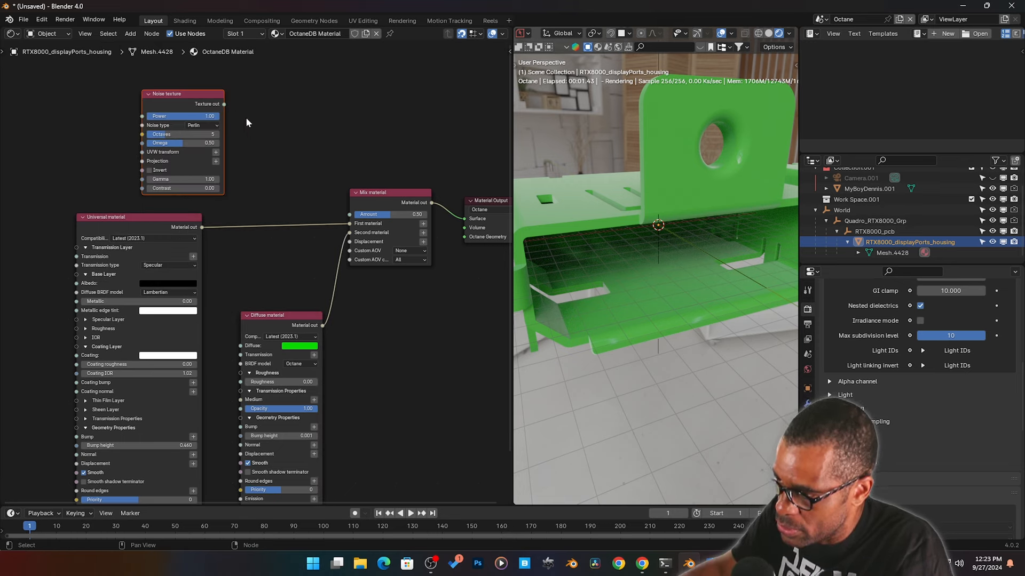
Step: Add a 3D transformation to the Noise texture's UVW transform input with its scale set to 0.070 on all axes
click(216, 153)
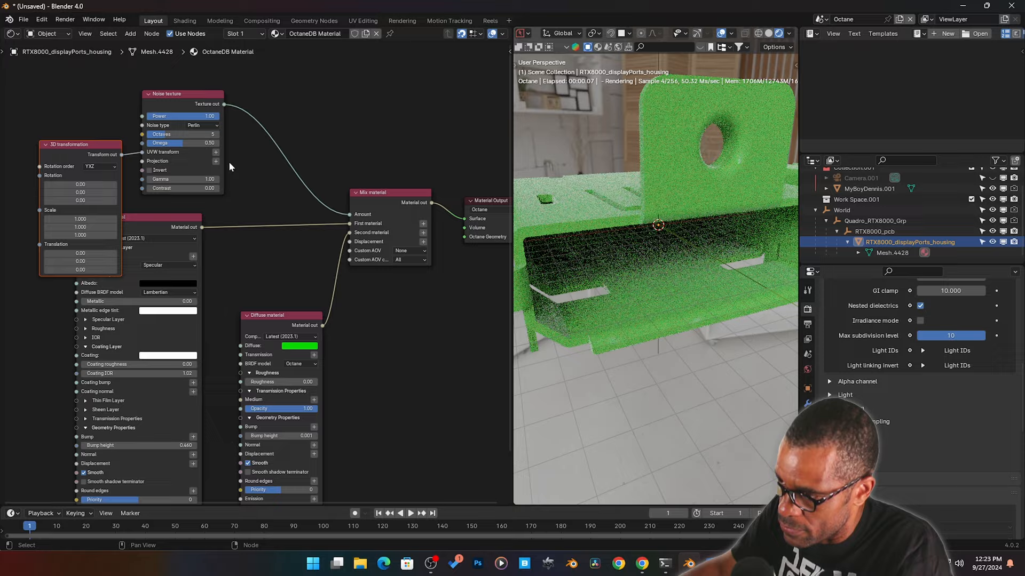
click(94, 153)
drag(68, 144, 36, 160)
Step: Insert a Gradient map between the Noise texture and Mix material, with its black stop at 0.426 and white stop at 0.649
middle_drag(267, 164, 263, 164)
key(shift+a)
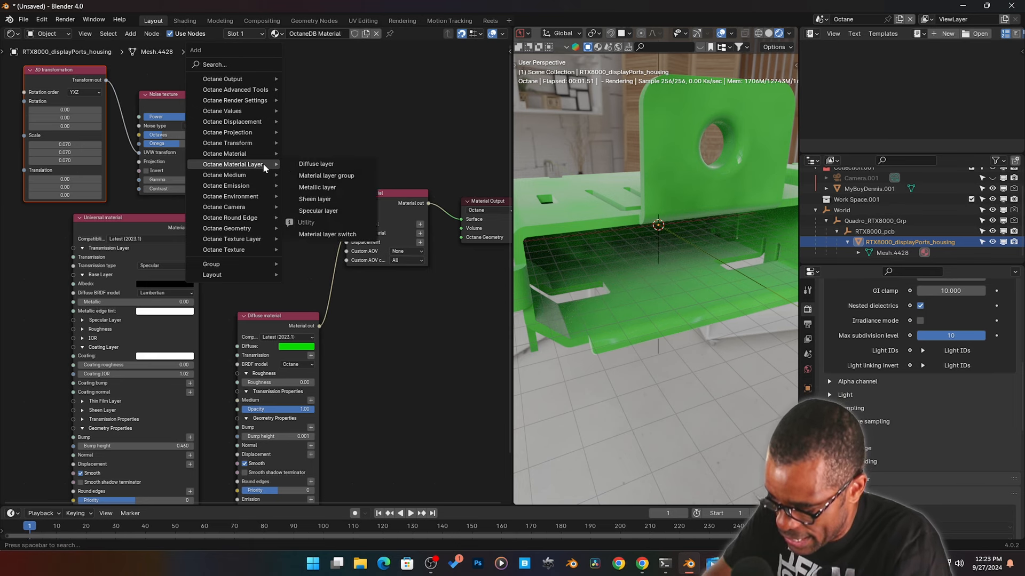
text(gr)
key(Down)
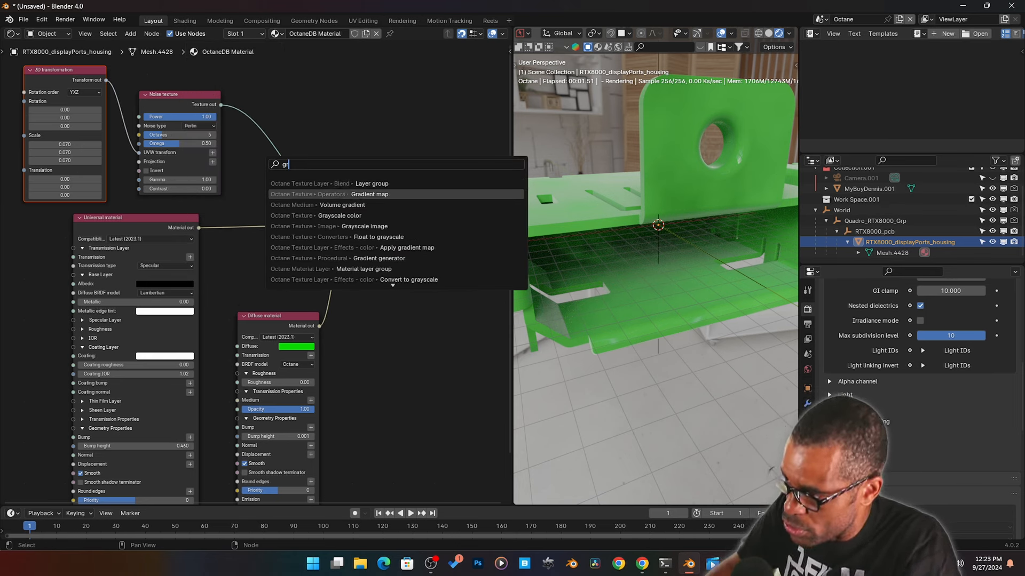
key(Return)
click(258, 71)
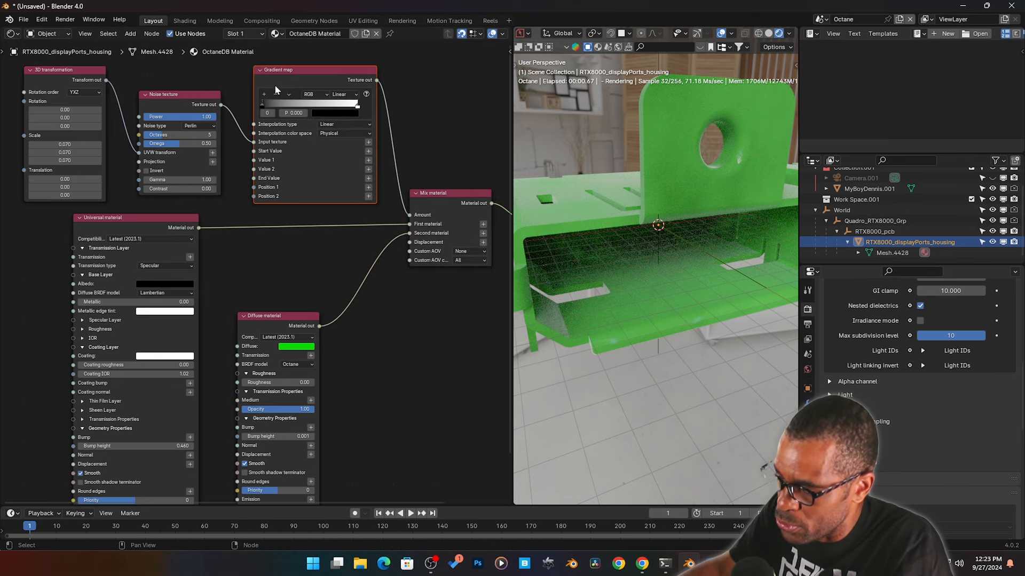
drag(180, 96, 173, 72)
drag(267, 94, 323, 105)
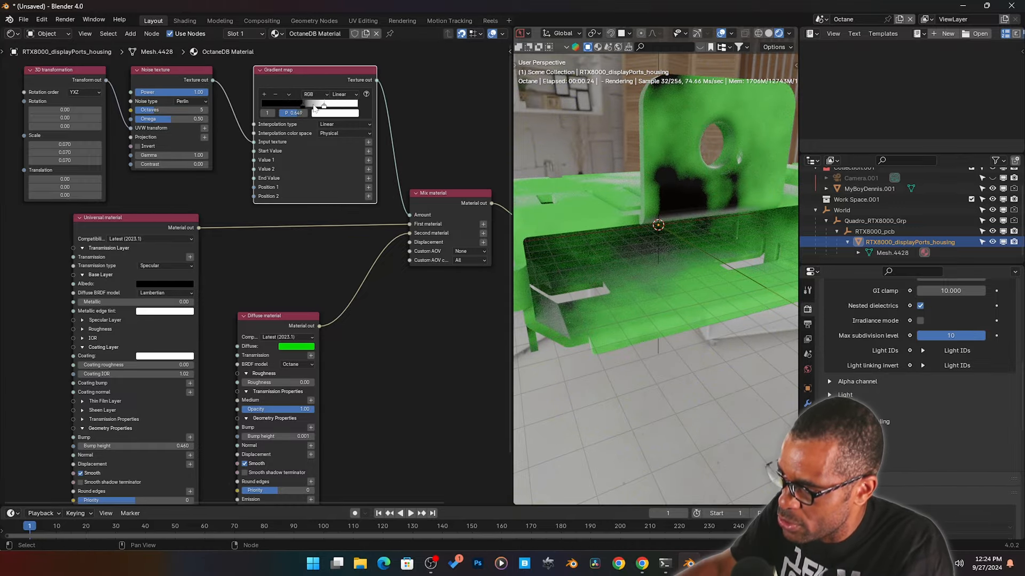
Step: Set the Noise texture's Octaves to 11, Omega to 0.86, Gamma to 0.87 and Contrast to 4.66
middle_drag(572, 274, 526, 240)
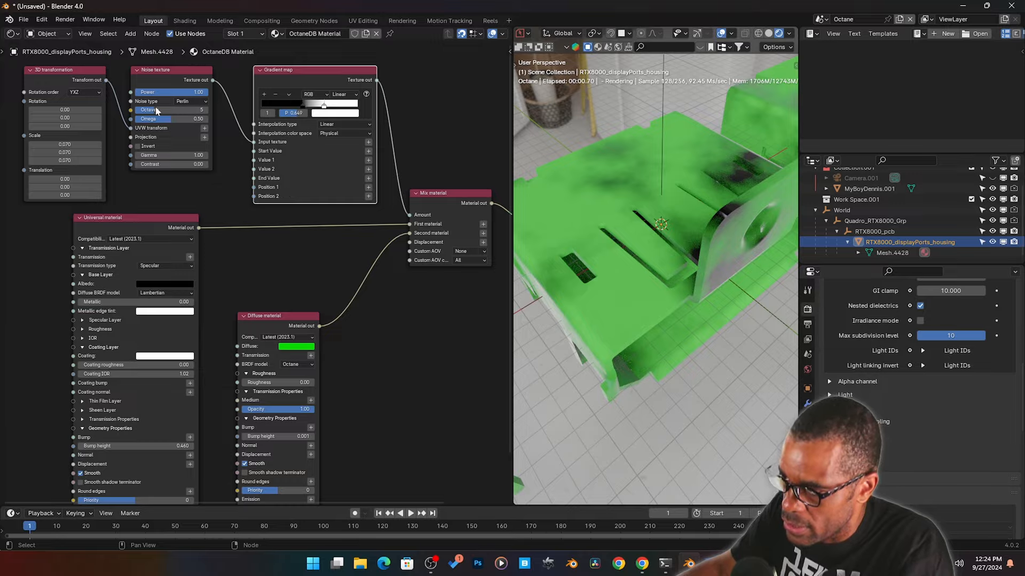
mouse_move(180, 111)
mouse_down()
mouse_move(208, 111)
mouse_move(160, 119)
mouse_move(198, 119)
mouse_up()
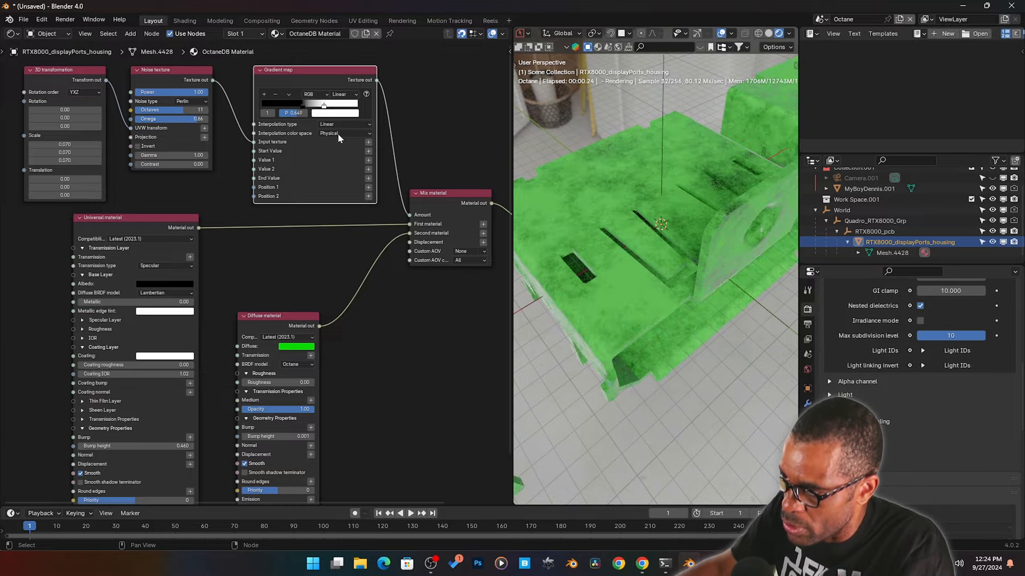
click(303, 107)
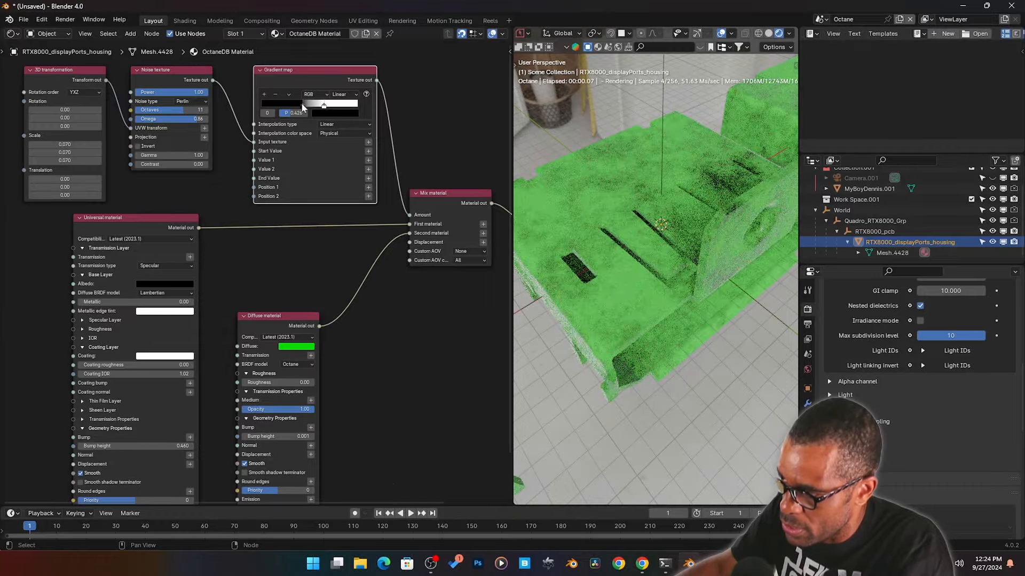
drag(203, 155, 181, 164)
middle_drag(661, 339, 643, 334)
middle_drag(439, 290, 404, 300)
middle_drag(373, 201, 365, 245)
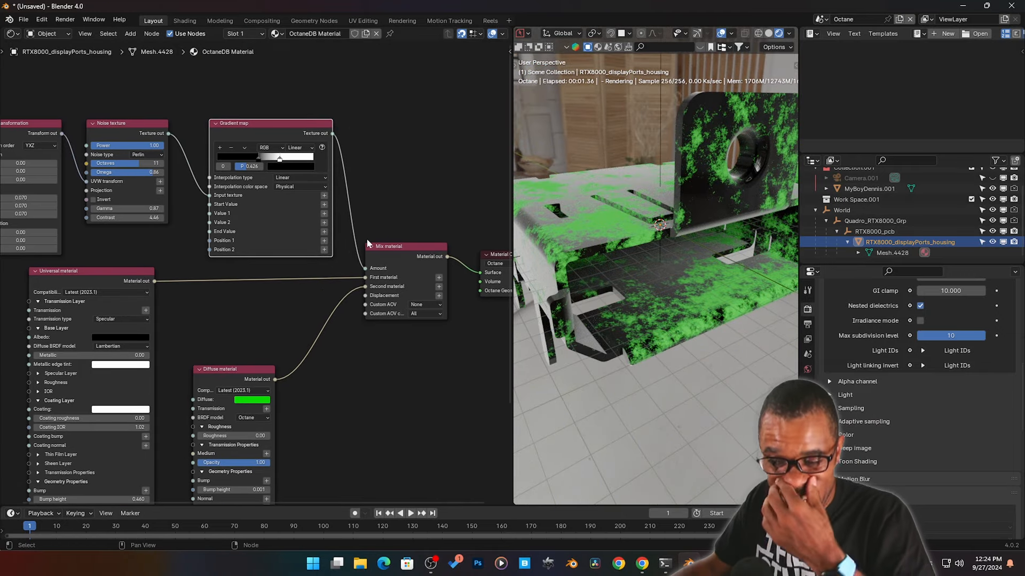